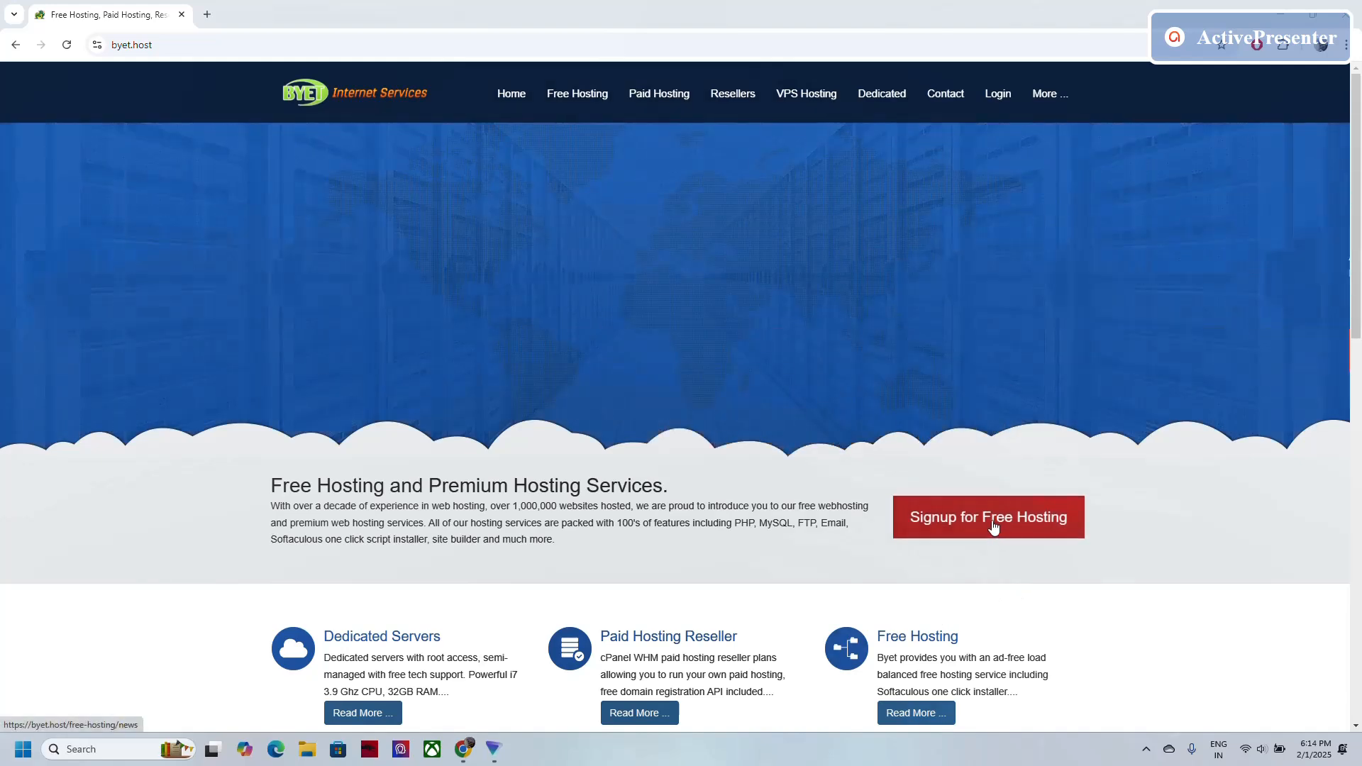
# Open the free hosting signup form and copy the channel name CodeCraft Academy from the YouTube Studio dashboard.
pyautogui.click(993, 525)
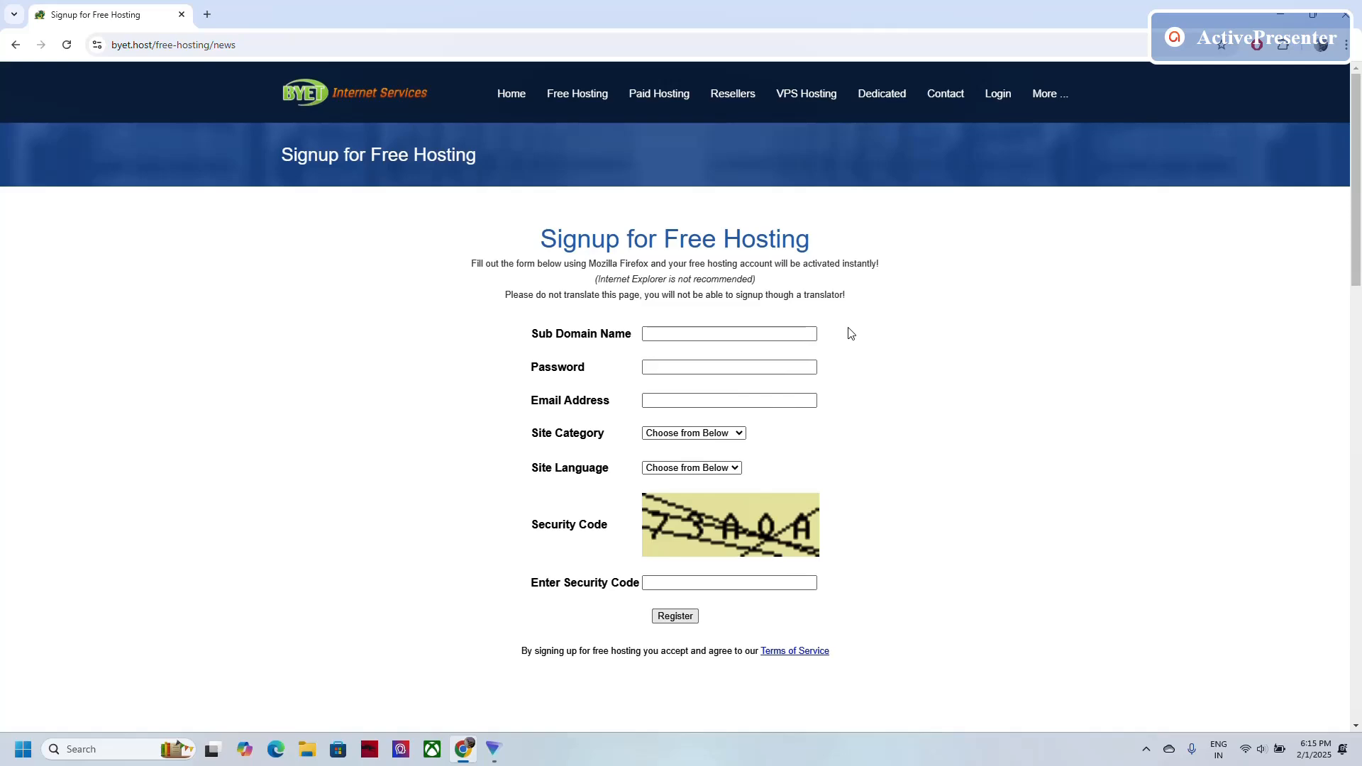
pyautogui.click(668, 333)
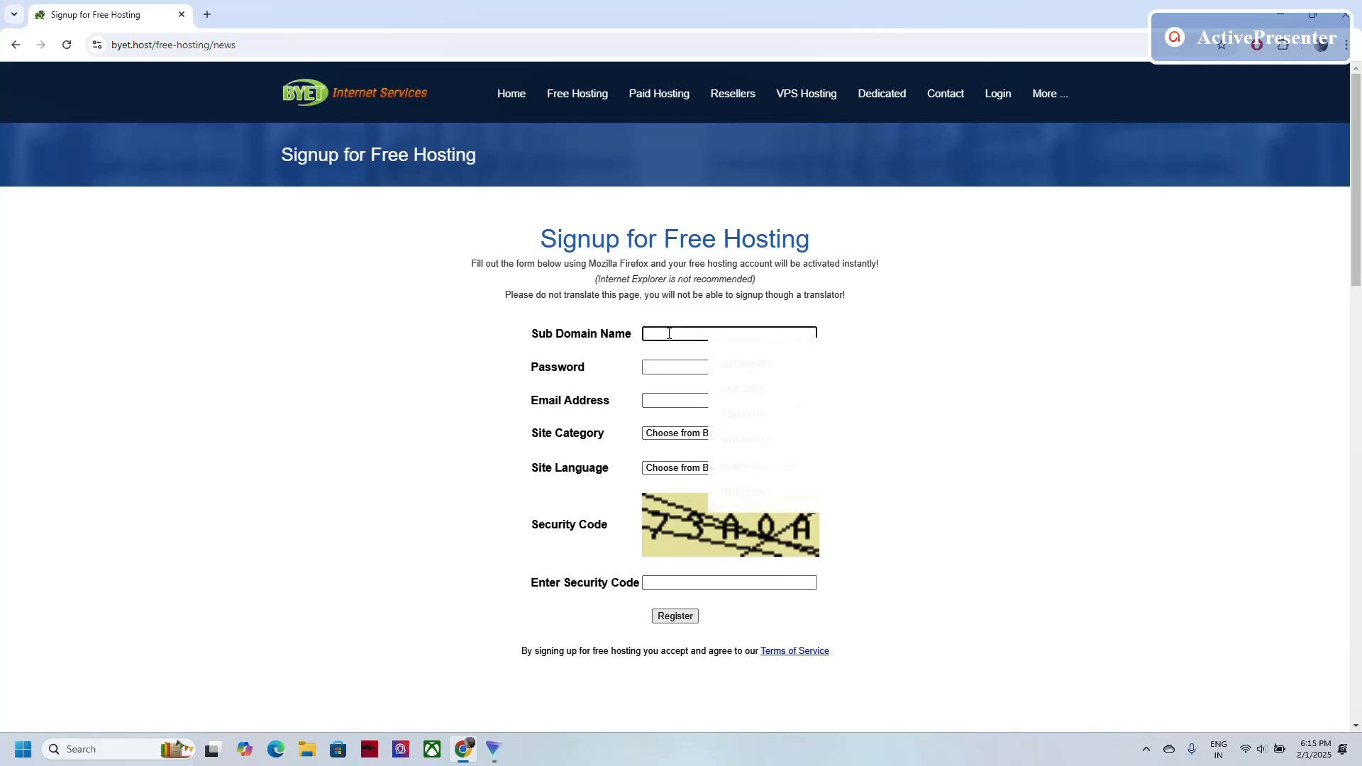
pyautogui.click(209, 15)
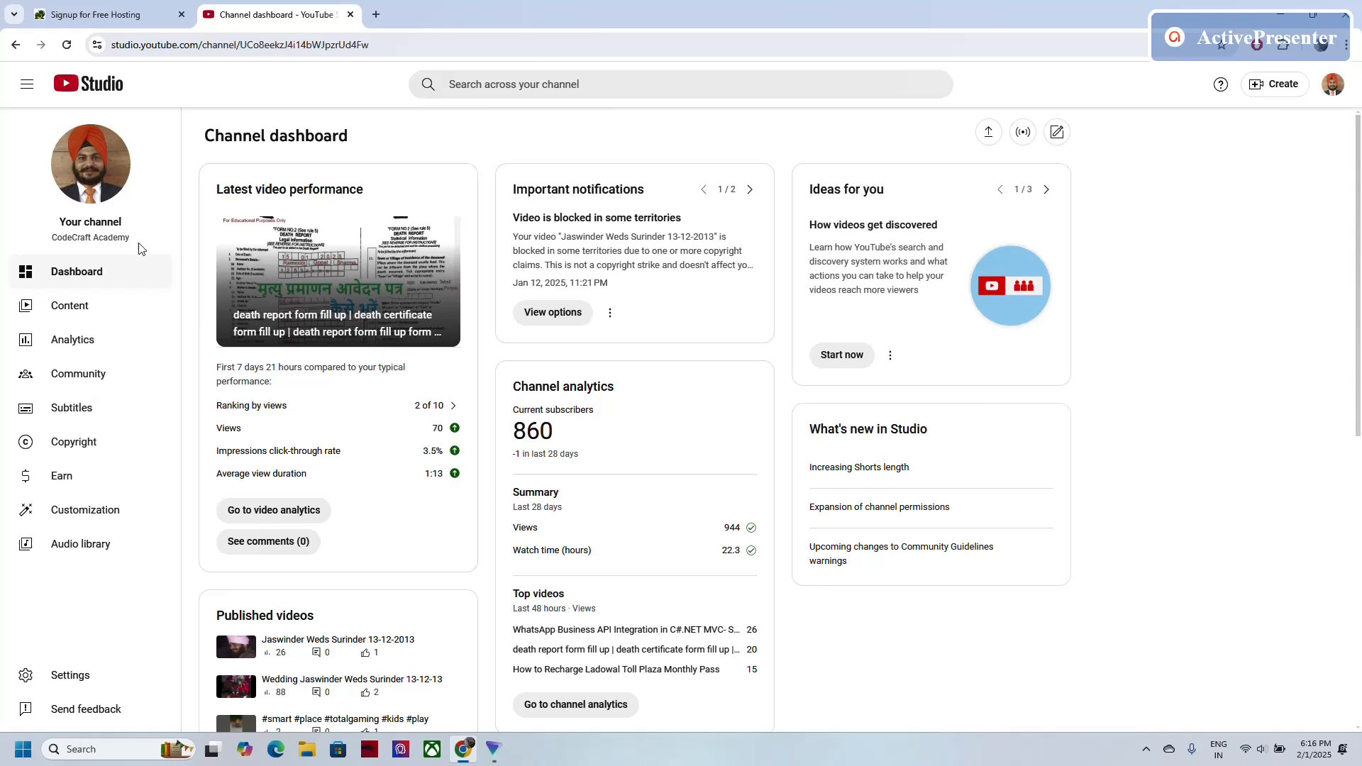
pyautogui.moveTo(133, 245); pyautogui.dragTo(50, 240)
pyautogui.hotkey('ctrl', 'Tab')
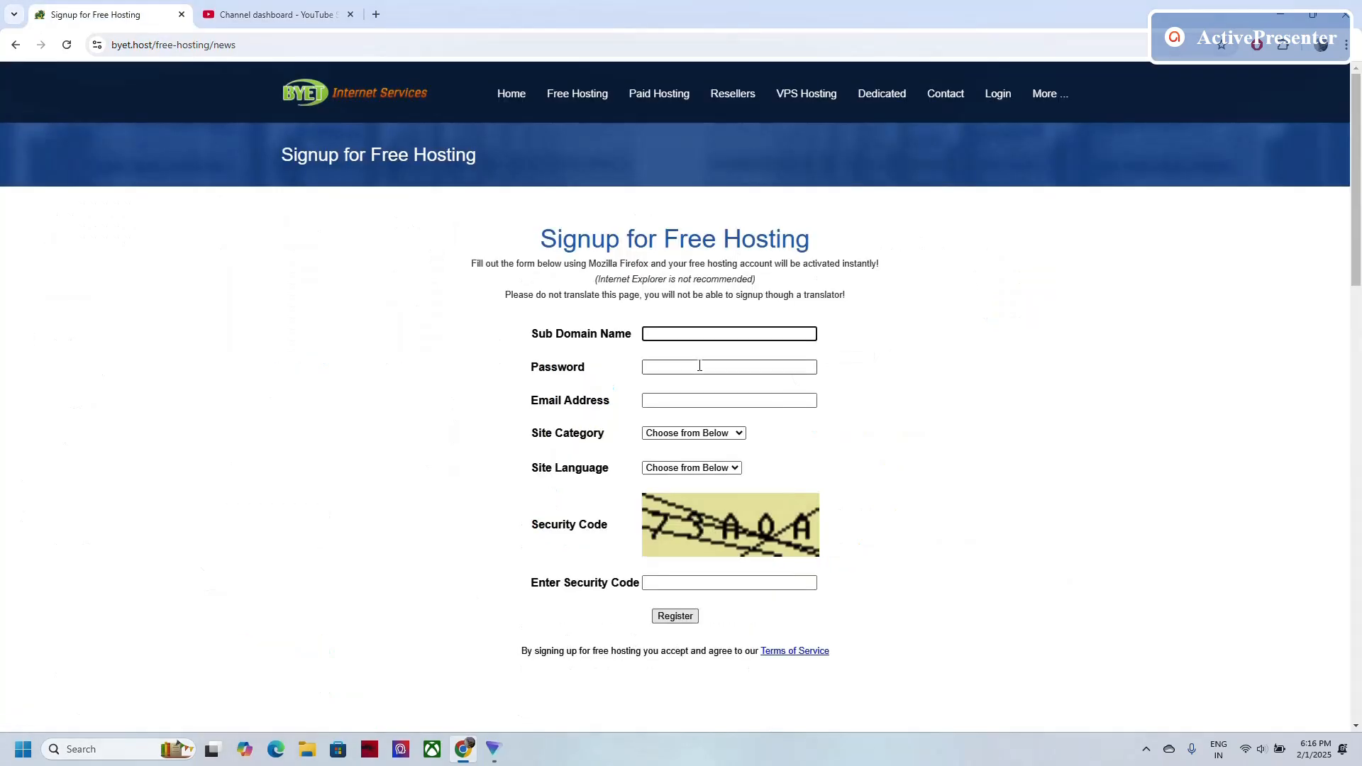
# Fill in the sub domain name CodeCraftAcadem, the account password and the email address on the signup form.
pyautogui.click(664, 334)
pyautogui.hotkey('ctrl', 'v')
pyautogui.click(657, 368)
pyautogui.write('•••')
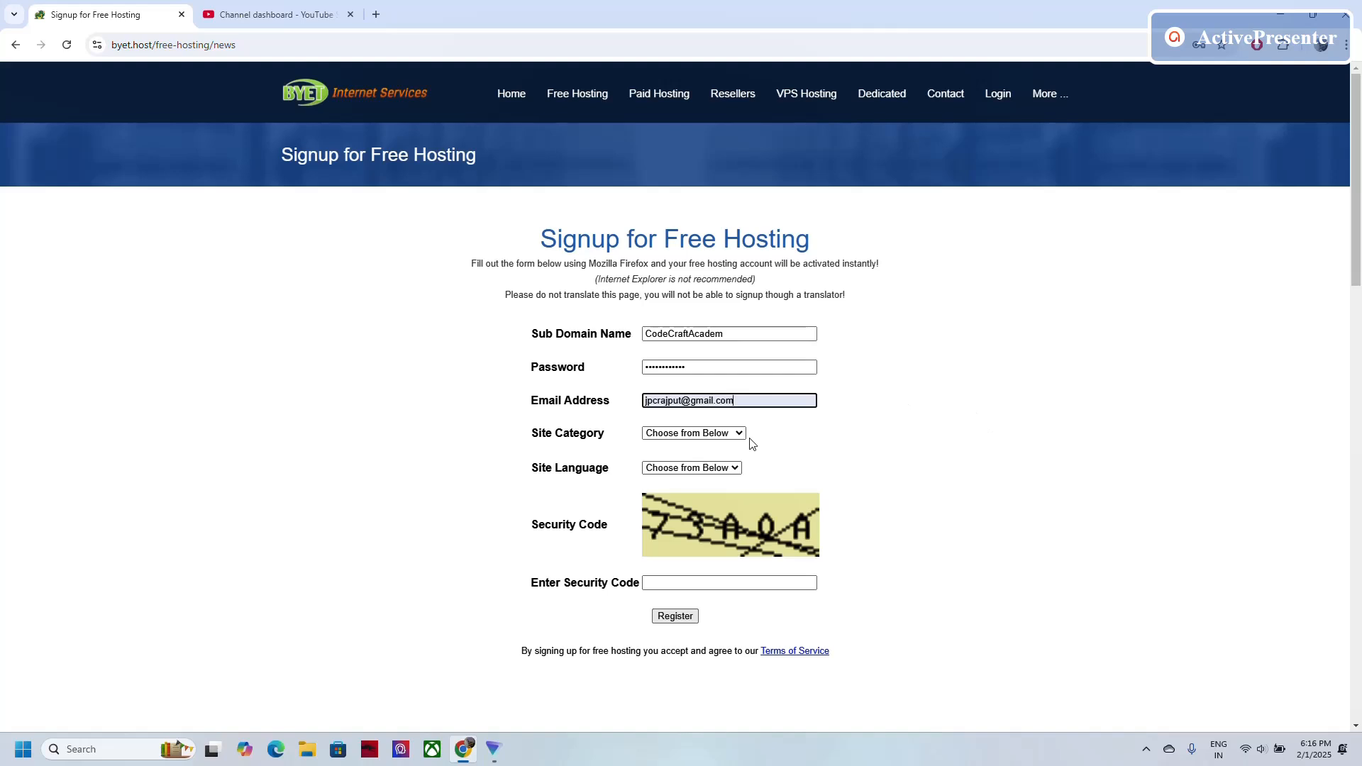
# Set the site category to Personal and the site language to English.
pyautogui.click(732, 434)
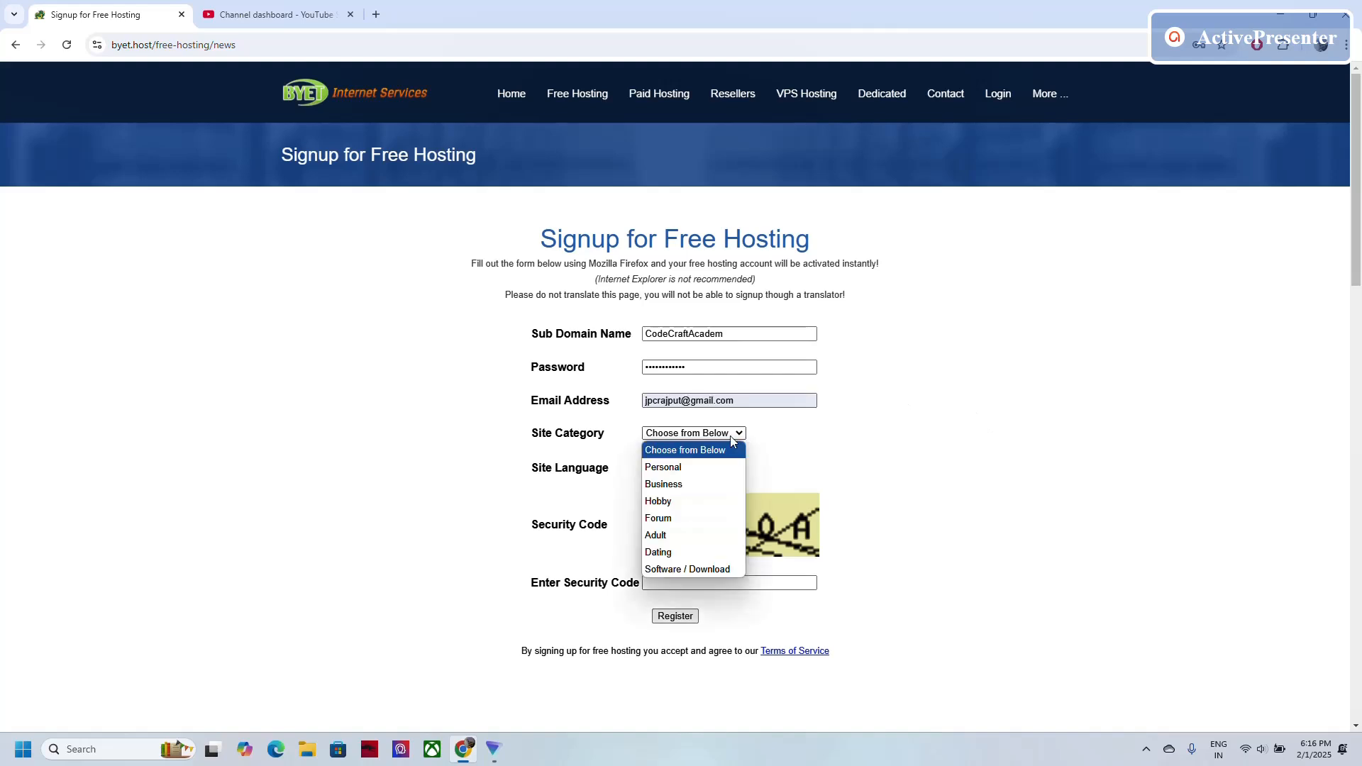
pyautogui.click(676, 475)
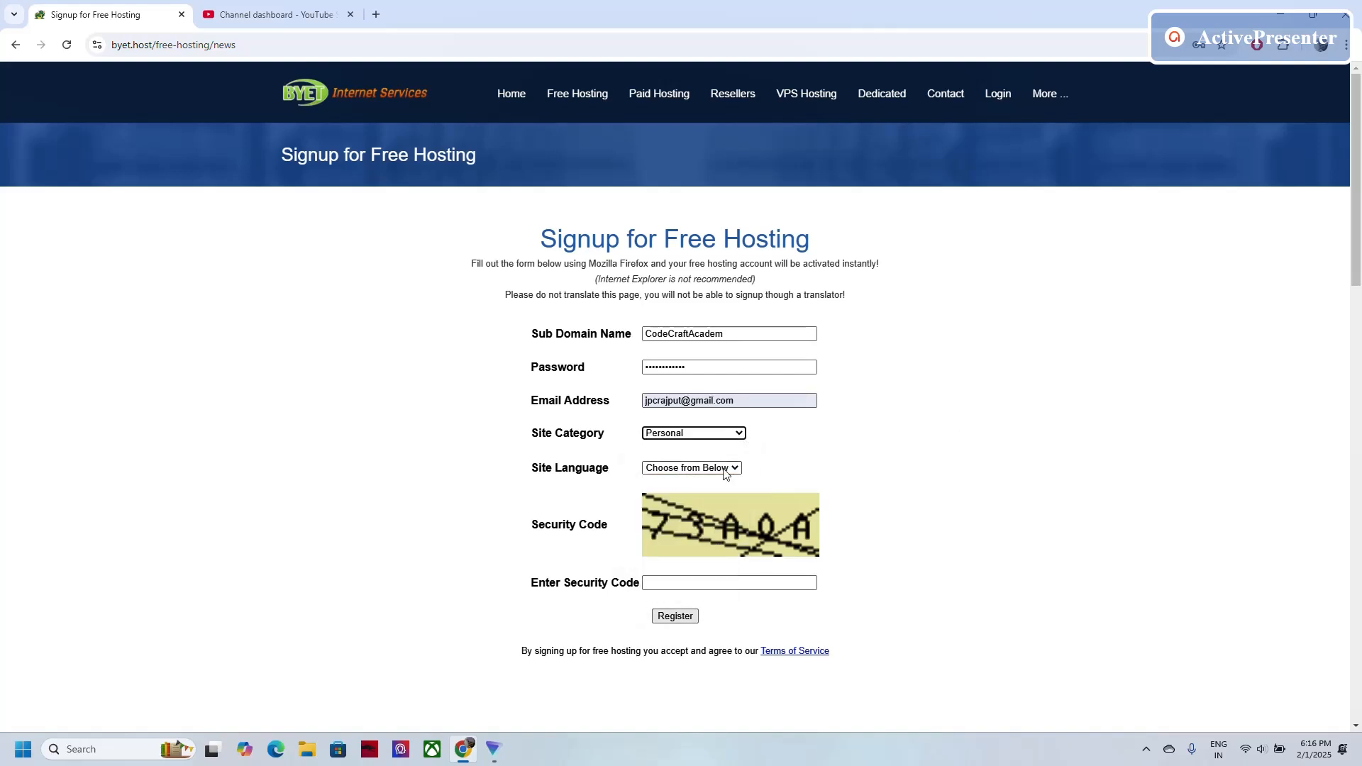
pyautogui.click(724, 470)
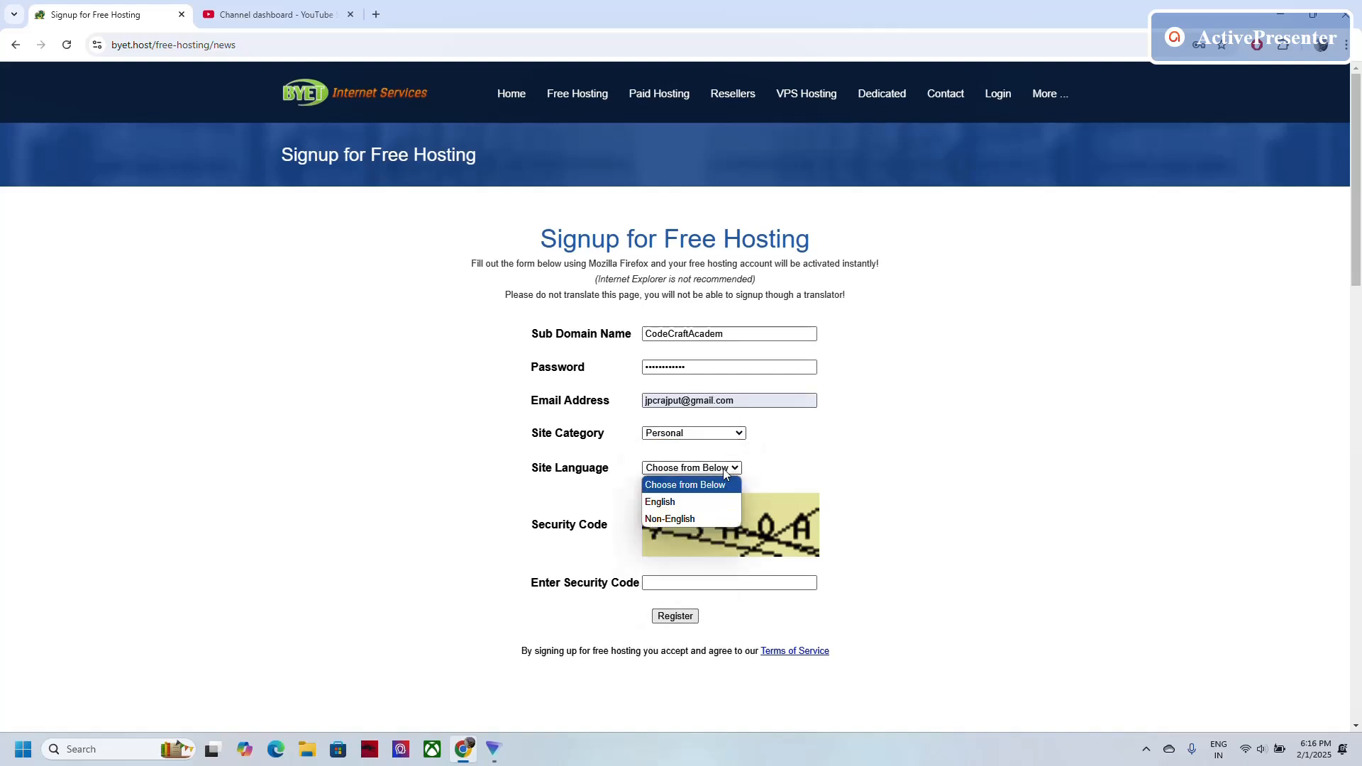
pyautogui.click(686, 504)
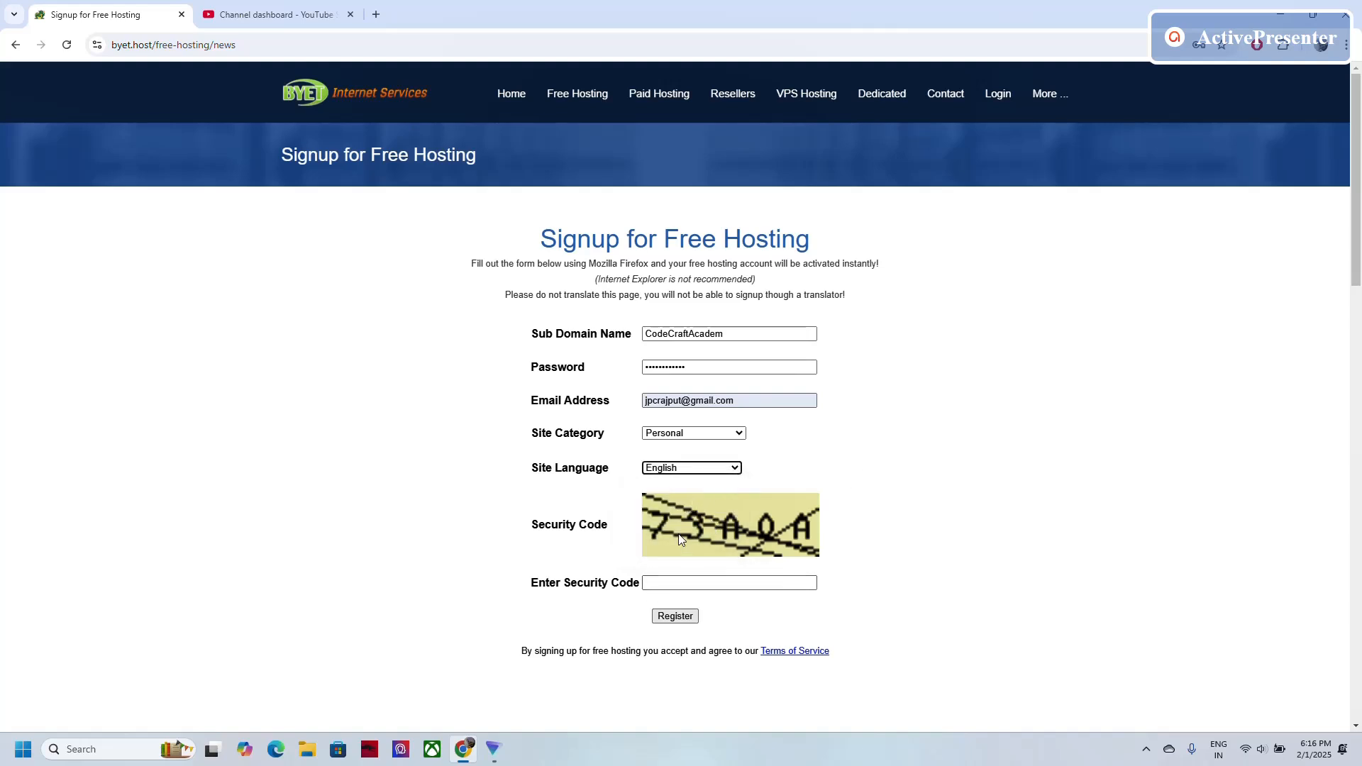
# Enter the security code shown in the image and submit the registration.
pyautogui.click(668, 583)
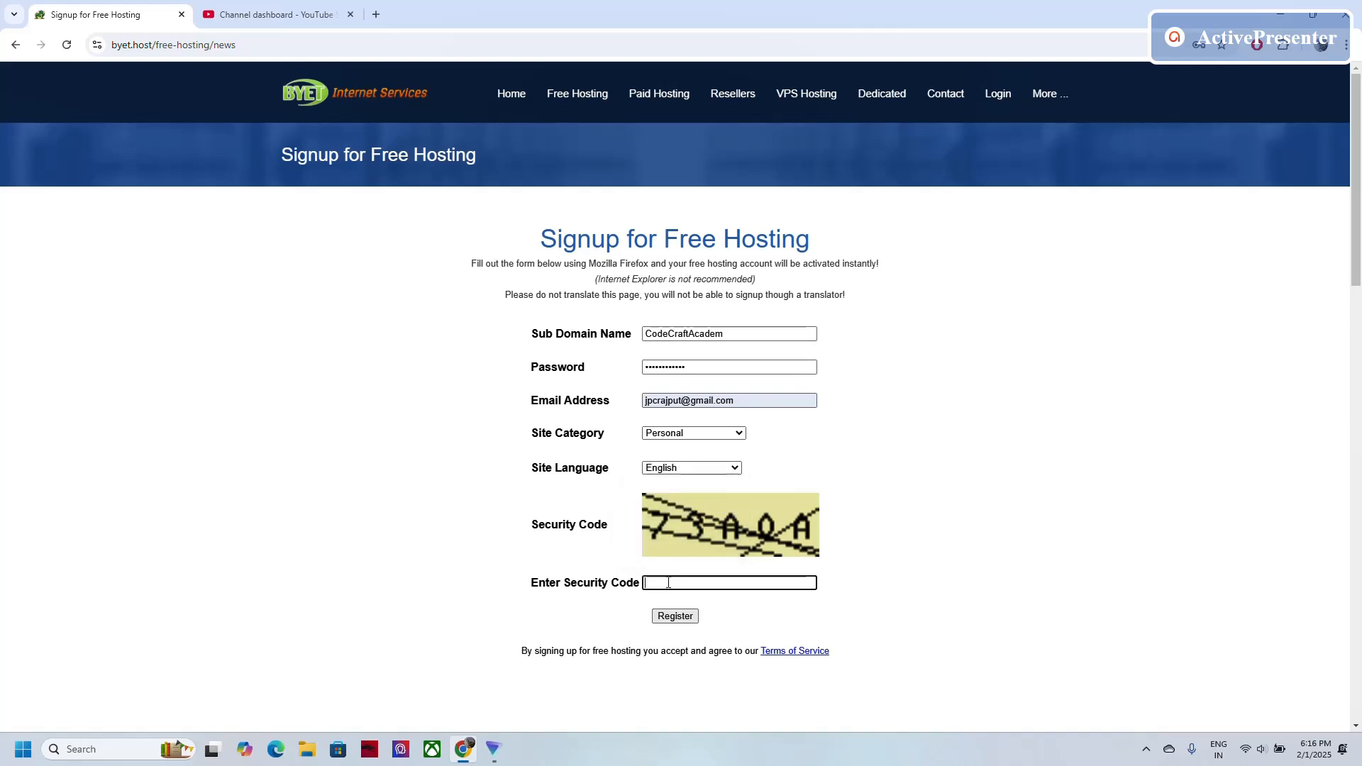
pyautogui.write('73A0A')
pyautogui.click(676, 616)
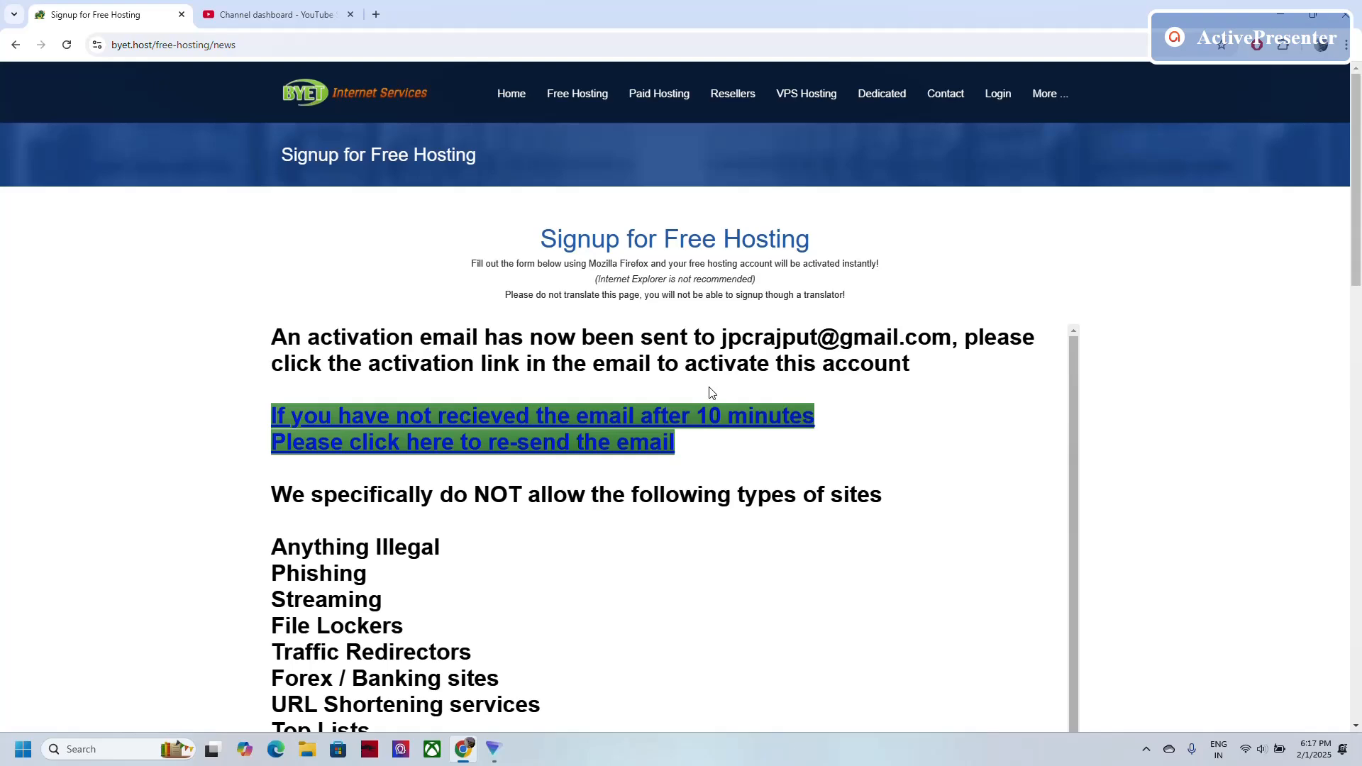
# Open Gmail in a new tab and follow the activation link in the hosting activation email in the Spam folder.
pyautogui.click(380, 15)
pyautogui.write('m')
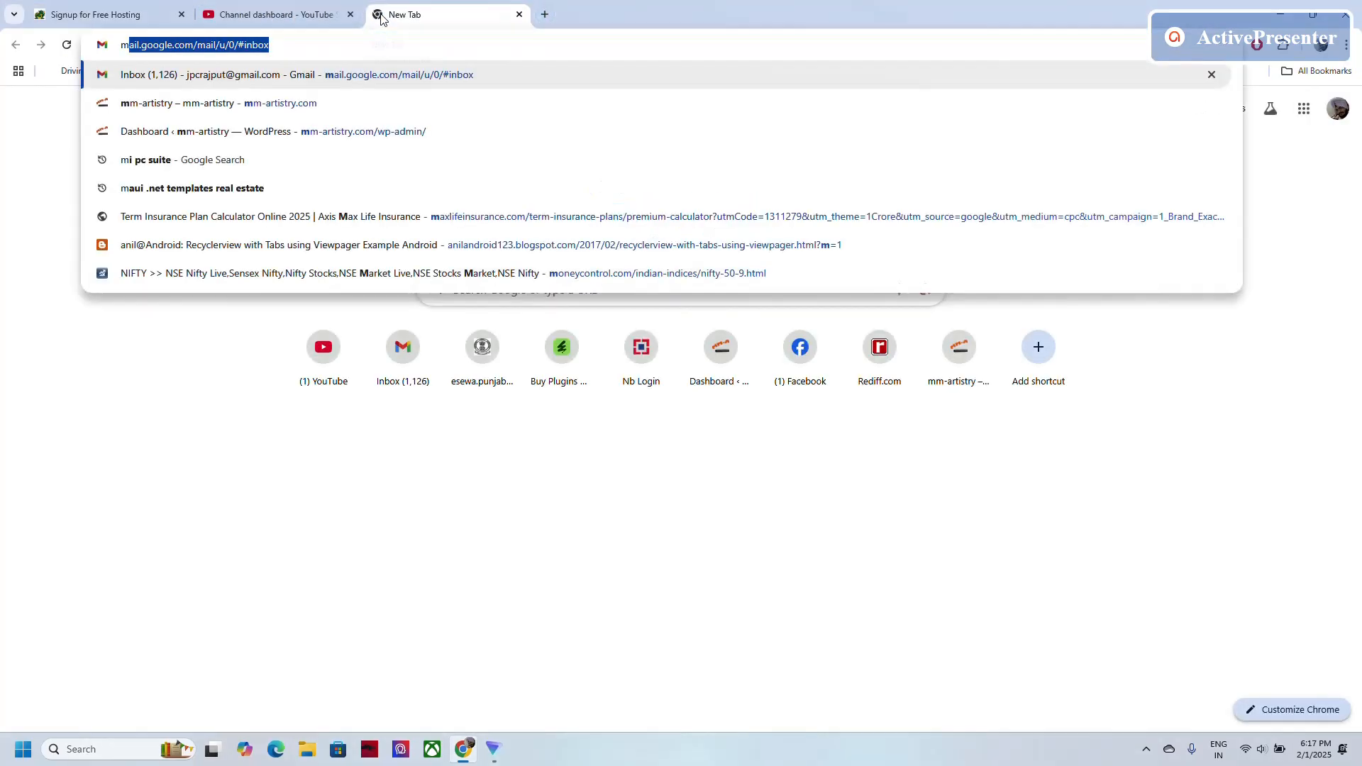
pyautogui.press('Return')
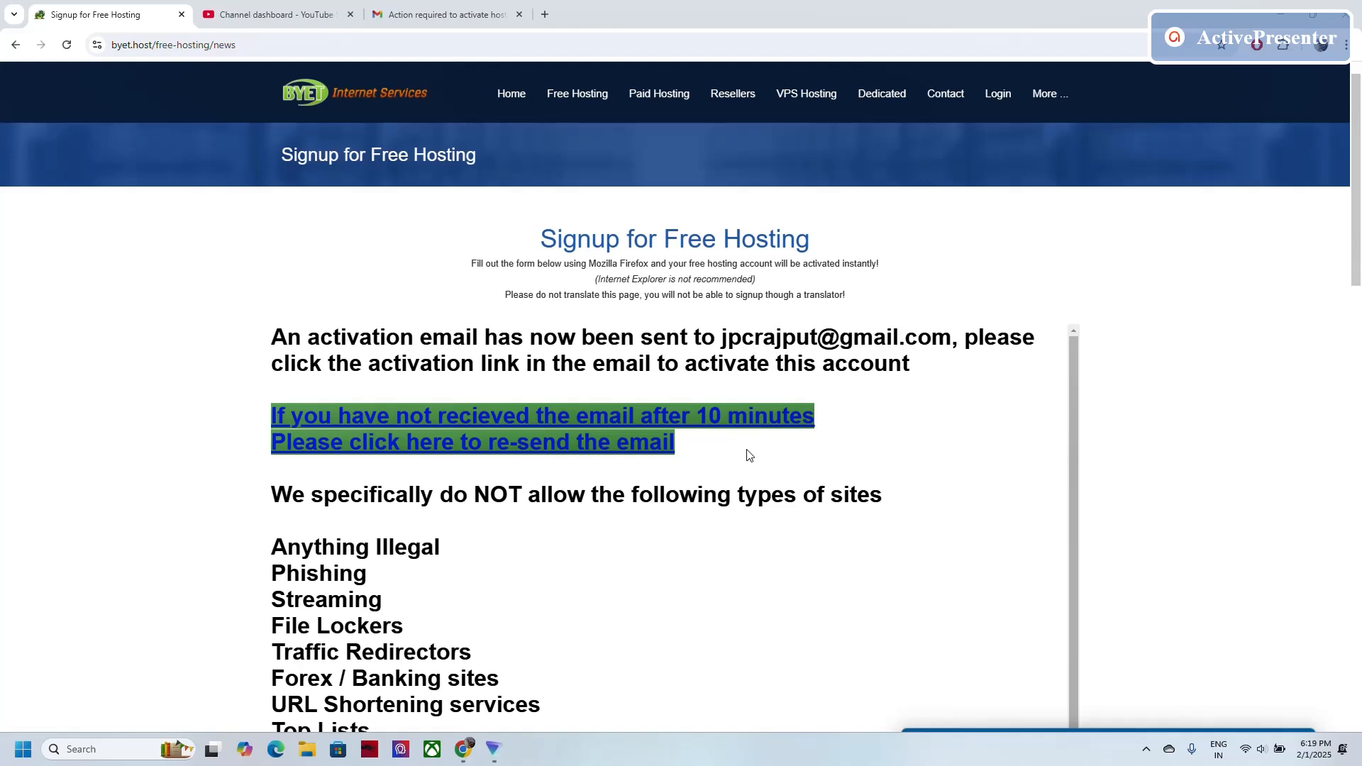
pyautogui.click(440, 14)
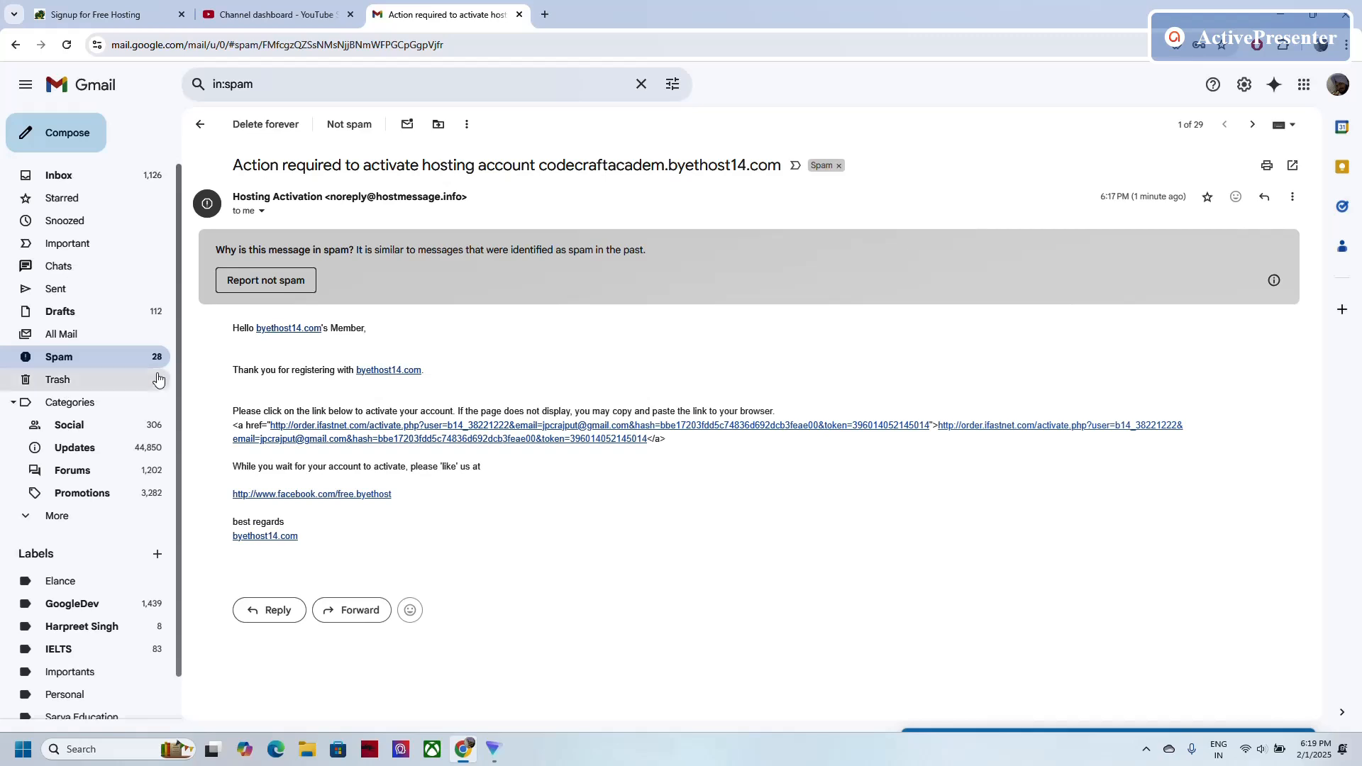
pyautogui.click(559, 428)
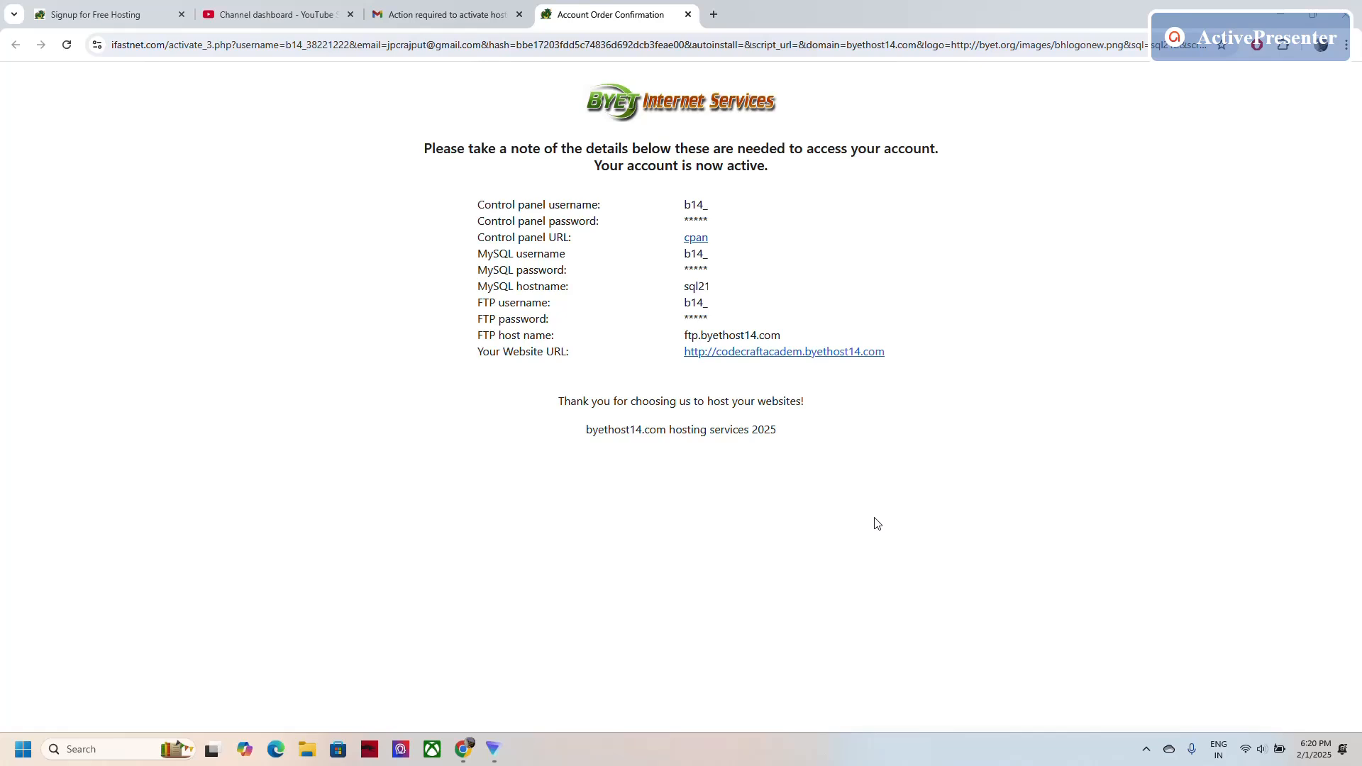
# Copy the hosting account details into a Notepad file named hostbyte.txt and return to the confirmation page.
pyautogui.moveTo(459, 186); pyautogui.dragTo(929, 396)
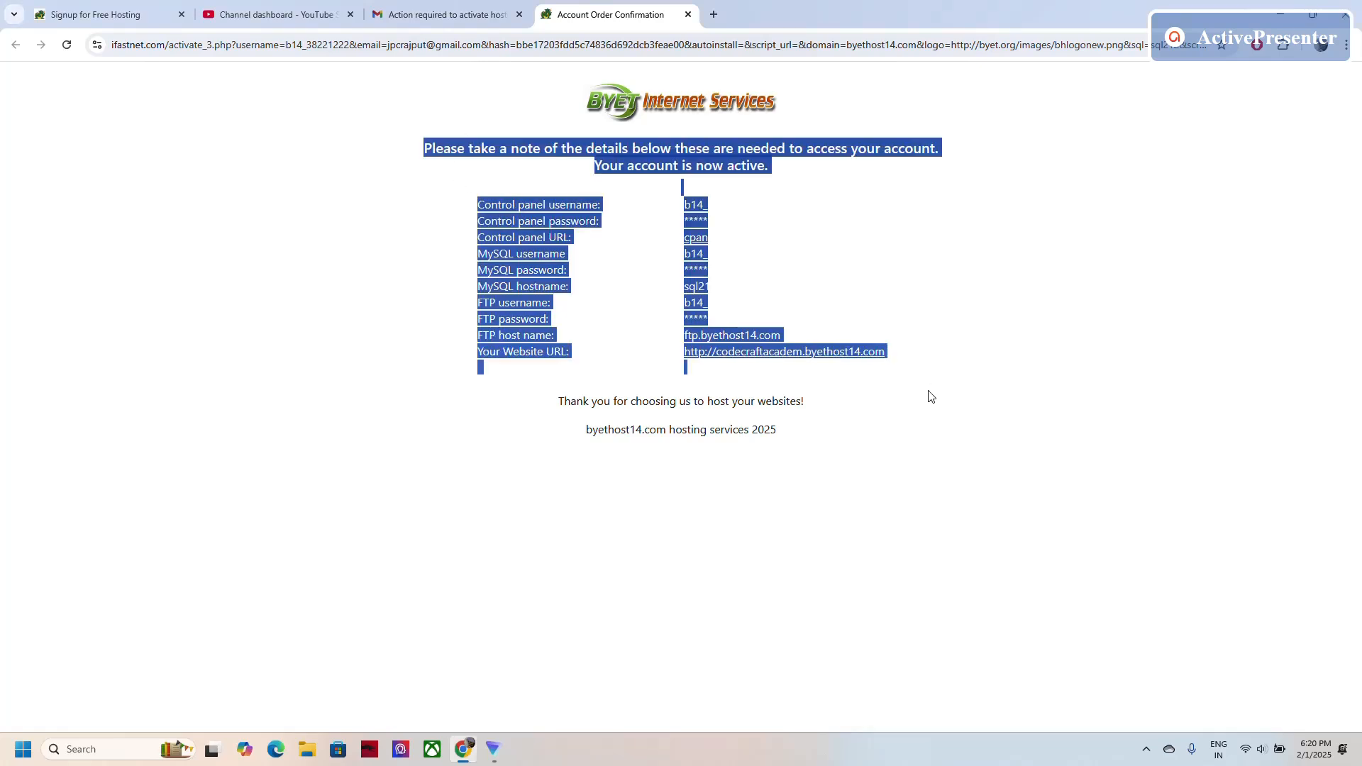
pyautogui.click(108, 747)
pyautogui.write('notepad')
pyautogui.press('Return')
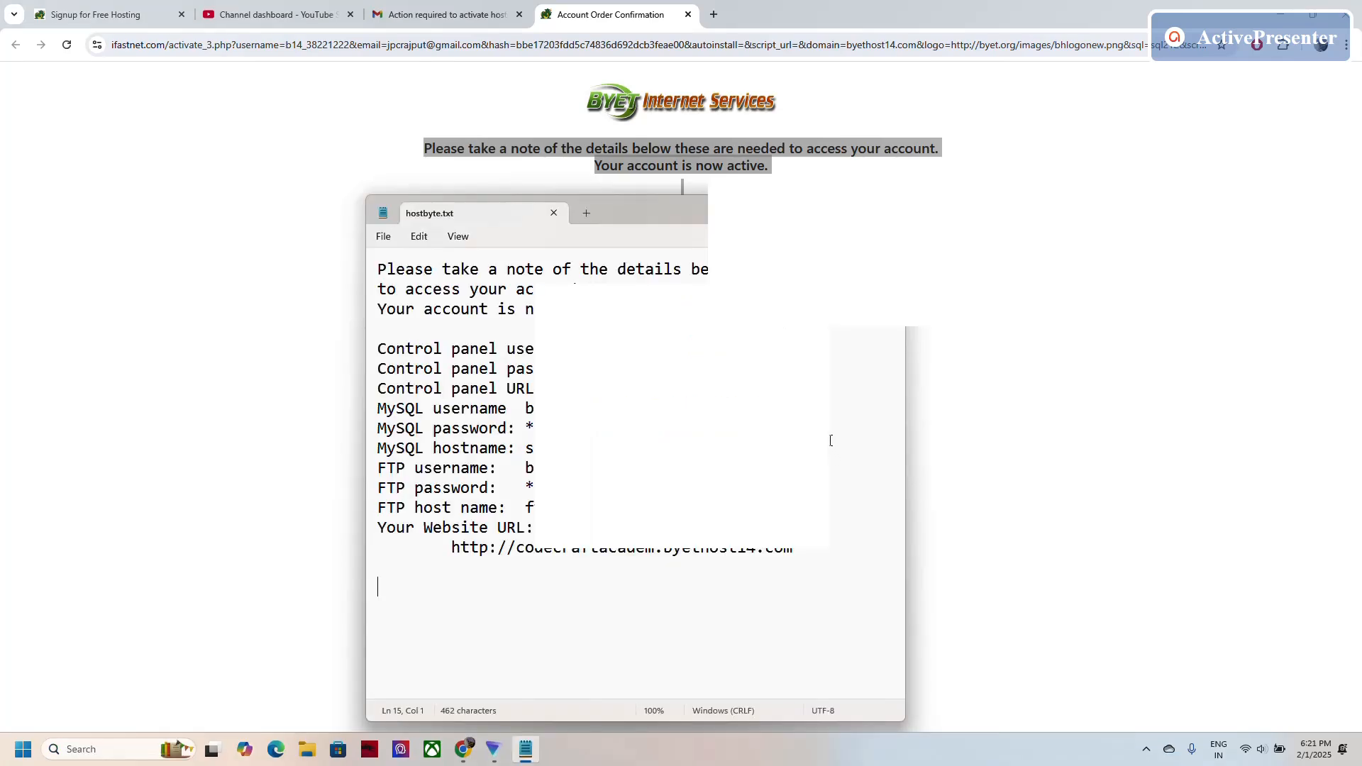
pyautogui.click(937, 374)
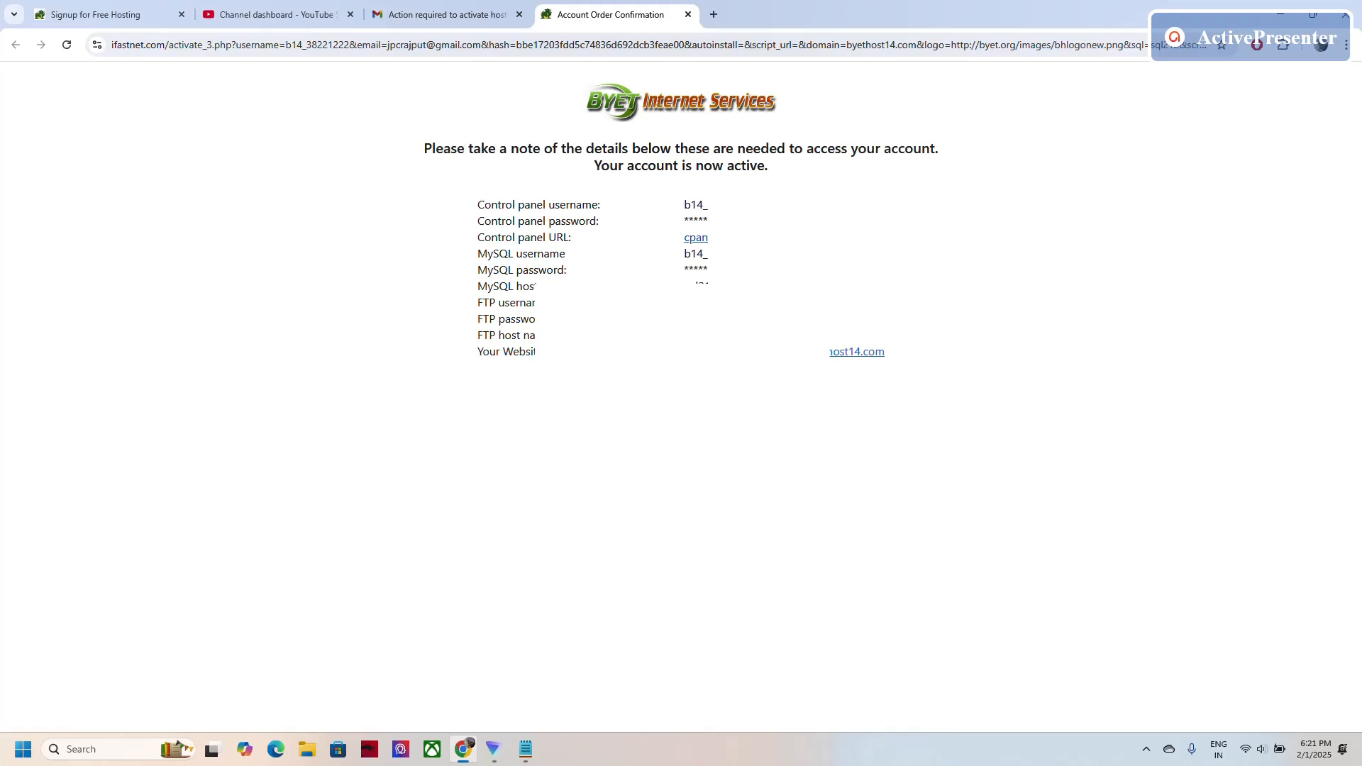
pyautogui.moveTo(522, 752)
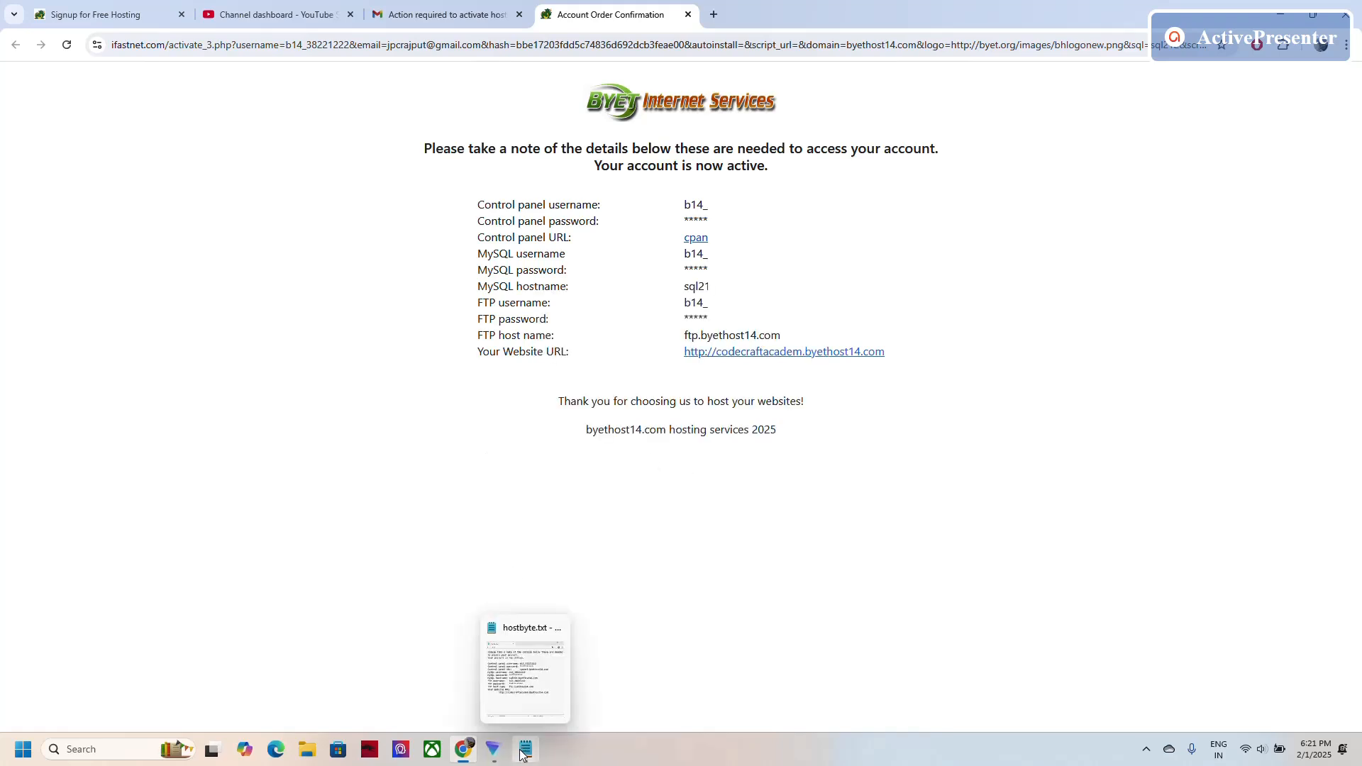
# Open the new website's URL from the account details in a new tab and view the page.
pyautogui.rightClick(773, 352)
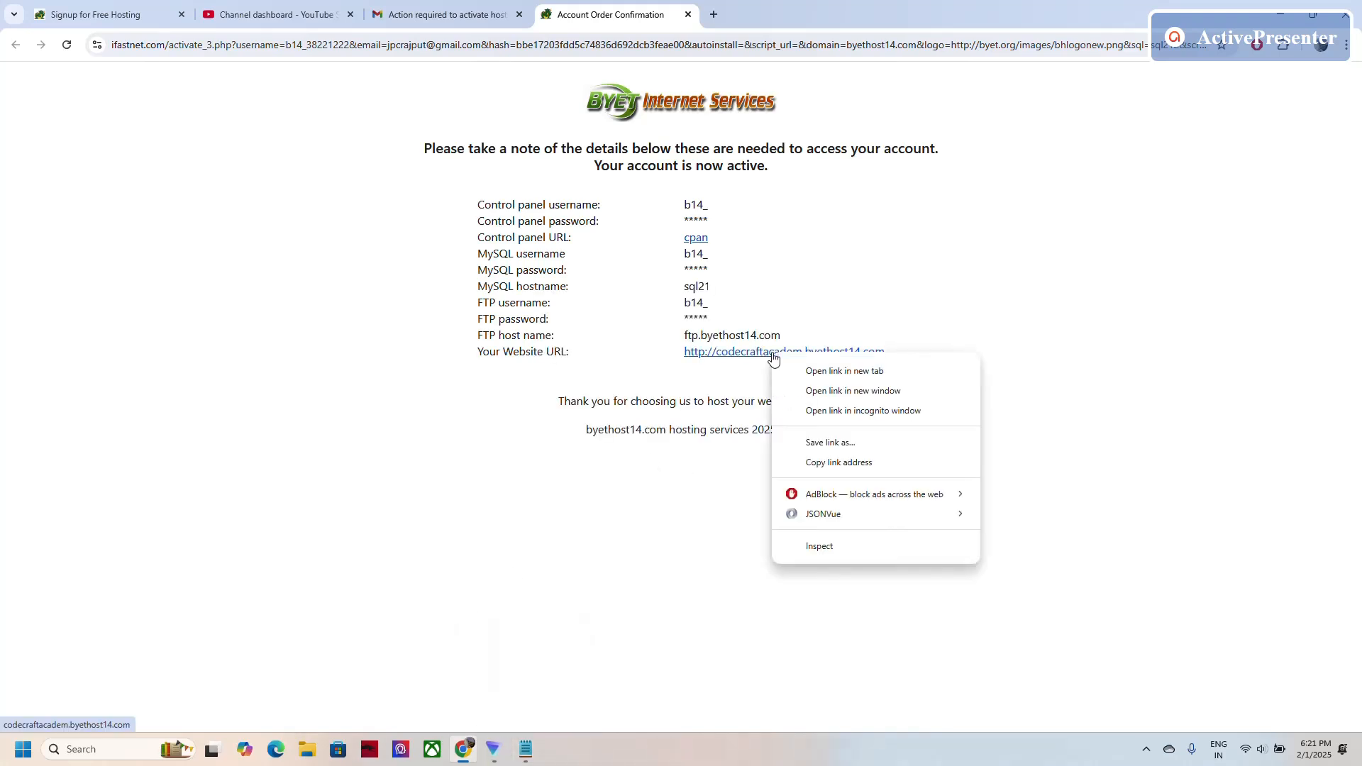
pyautogui.click(831, 371)
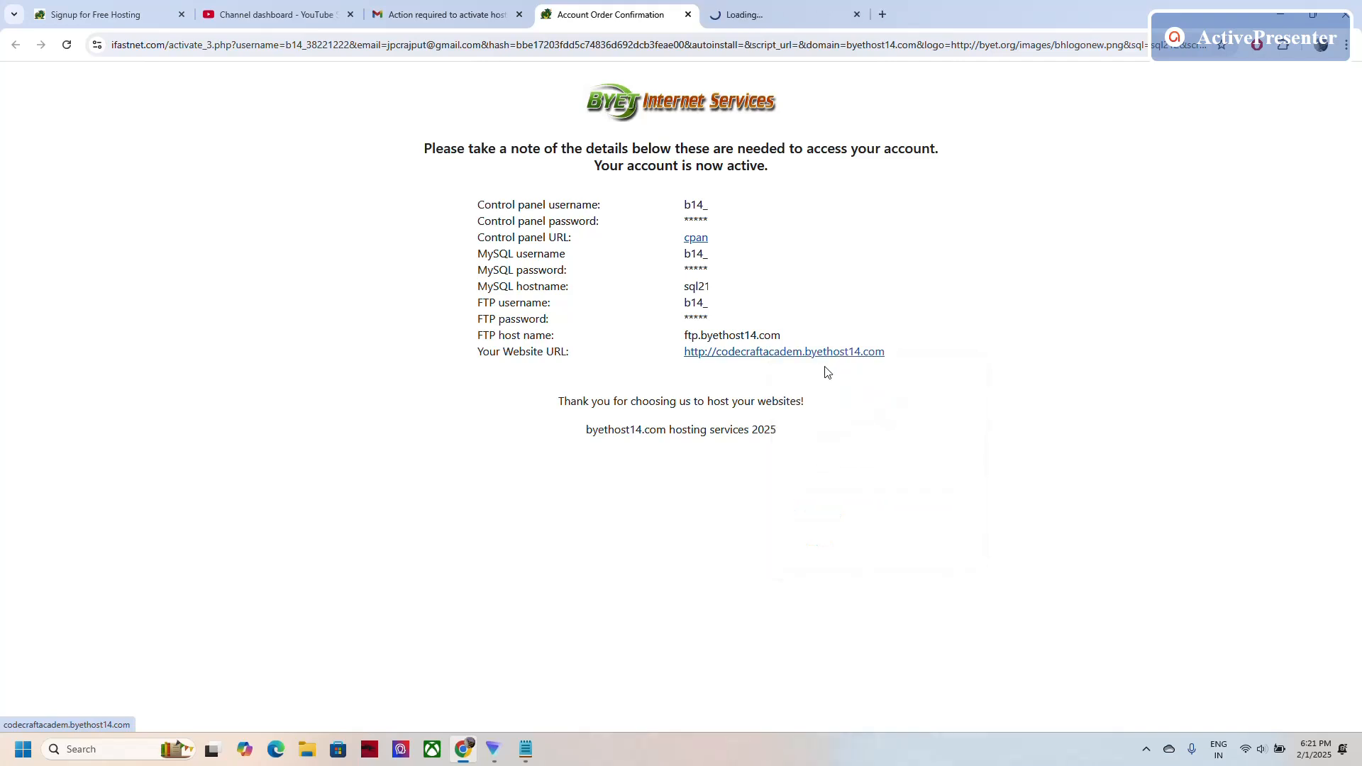
pyautogui.click(765, 18)
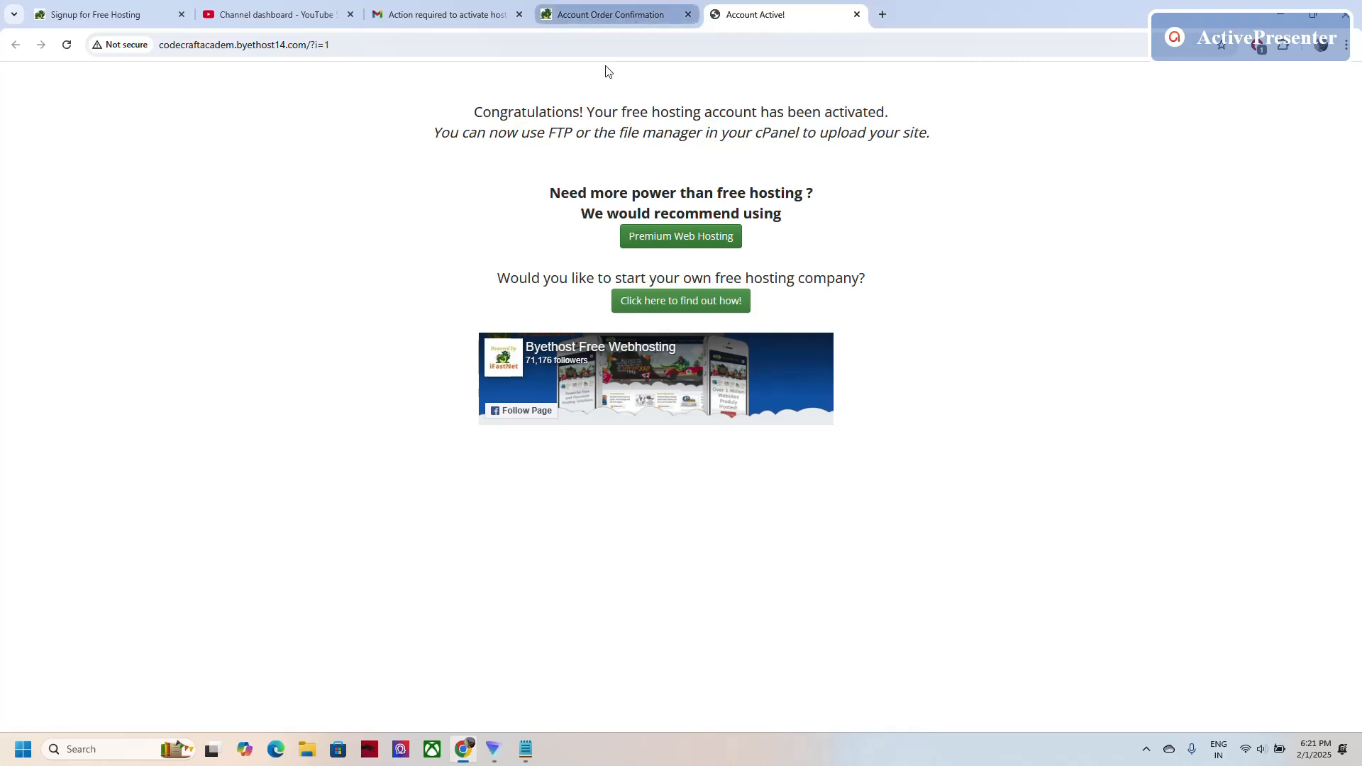
# Log in to VistaPanel with the control panel username copied from the order confirmation and the account password.
pyautogui.click(610, 14)
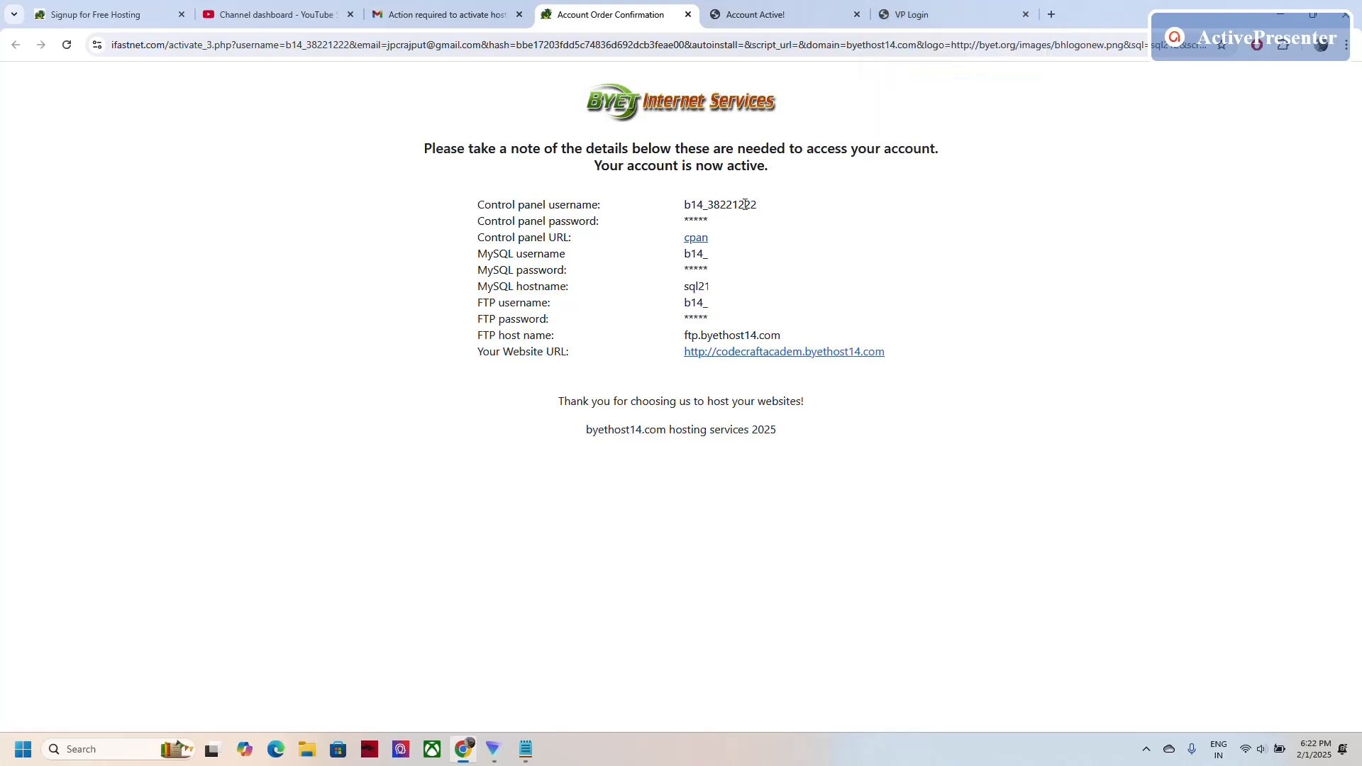
pyautogui.moveTo(751, 204); pyautogui.dragTo(675, 210)
pyautogui.hotkey('ctrl', 'c')
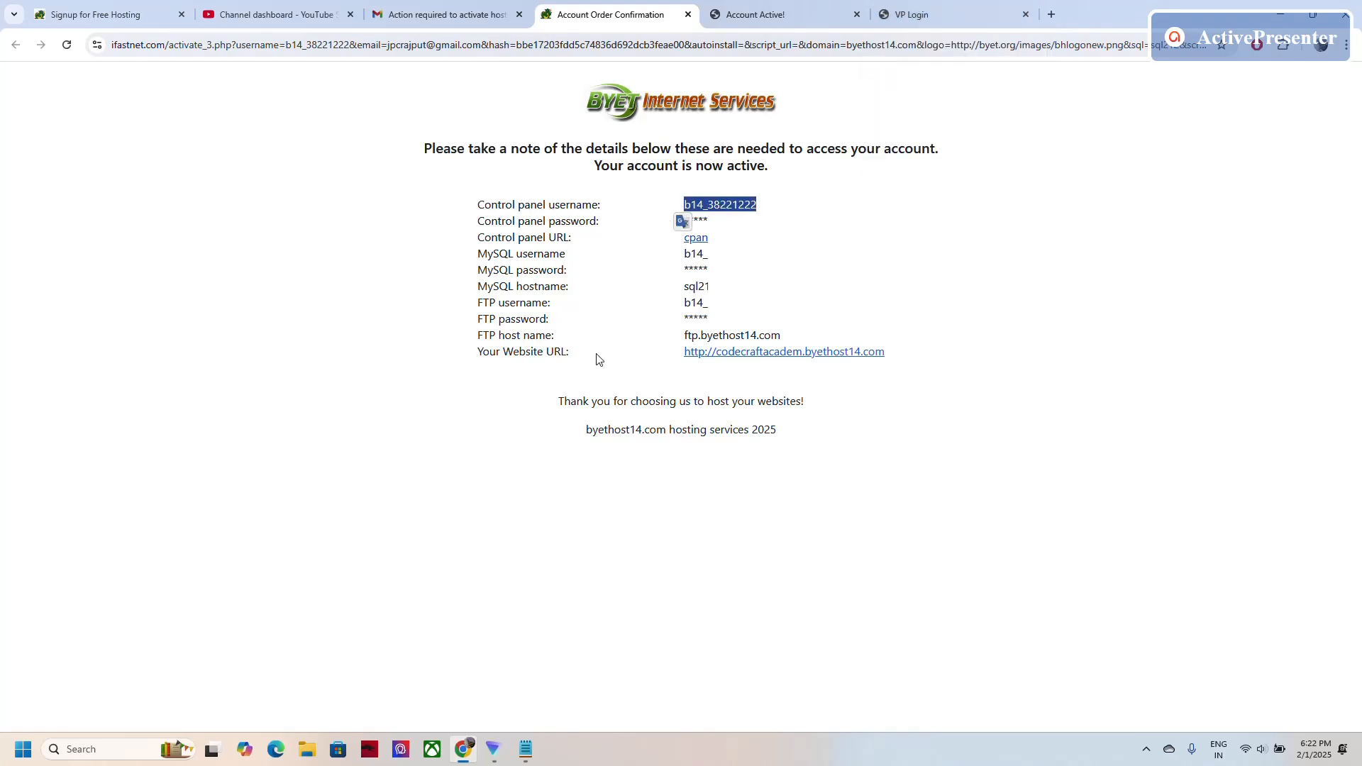
pyautogui.click(912, 15)
pyautogui.hotkey('ctrl', 'v')
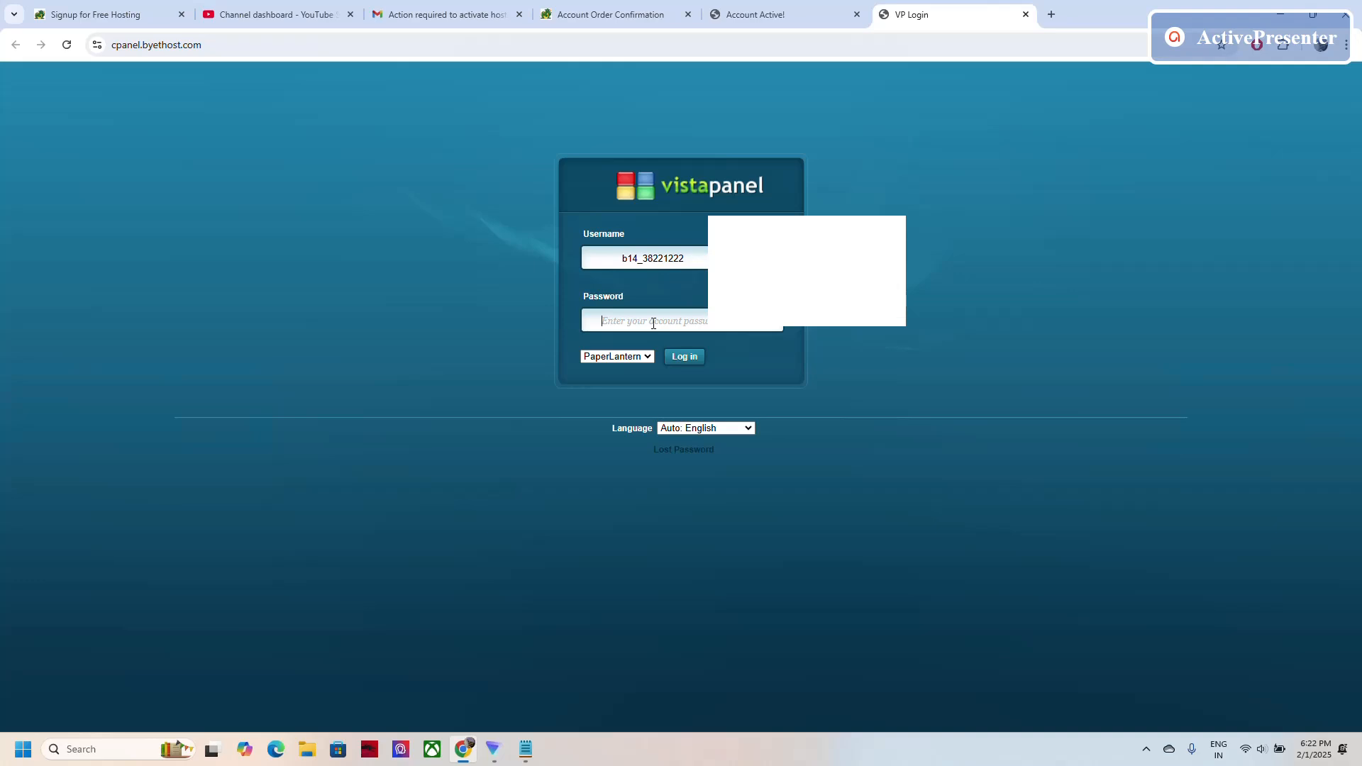
pyautogui.click(653, 324)
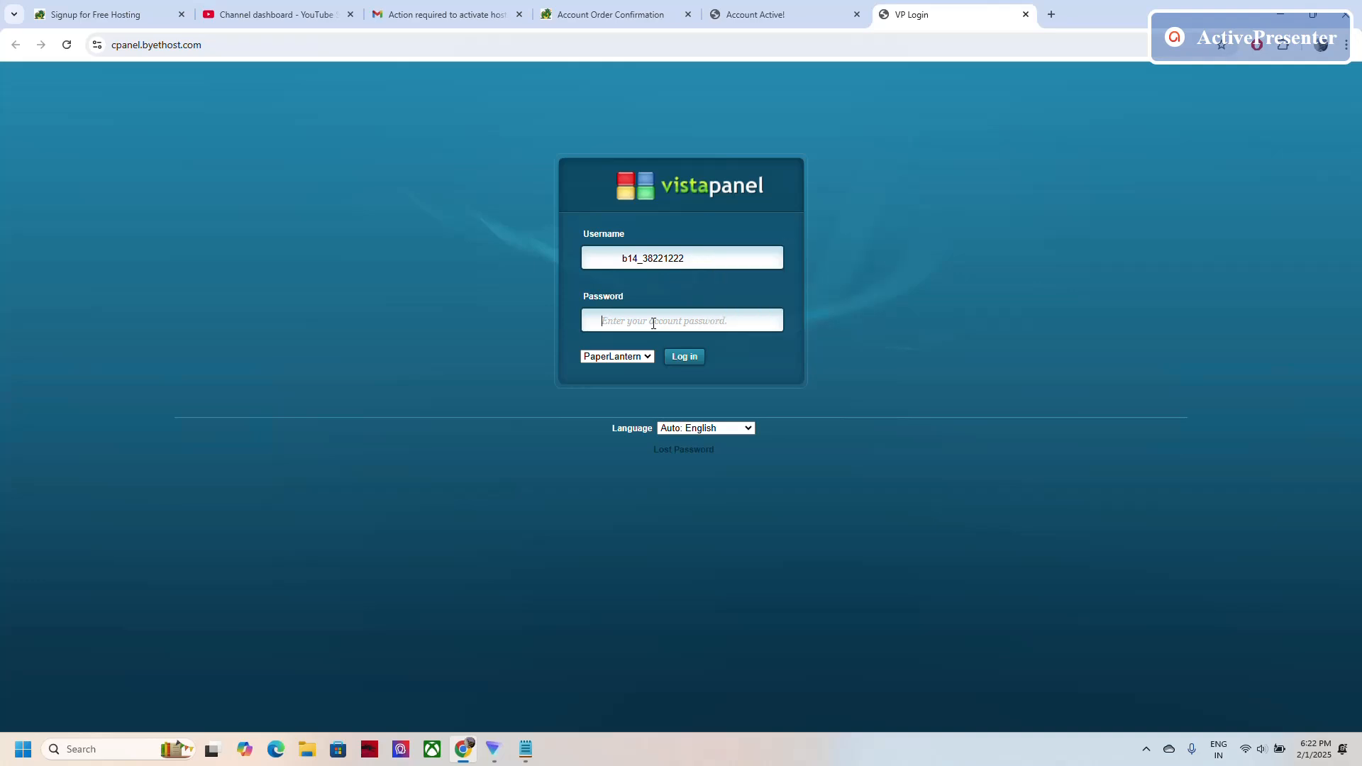
pyautogui.write('*********')
pyautogui.click(686, 359)
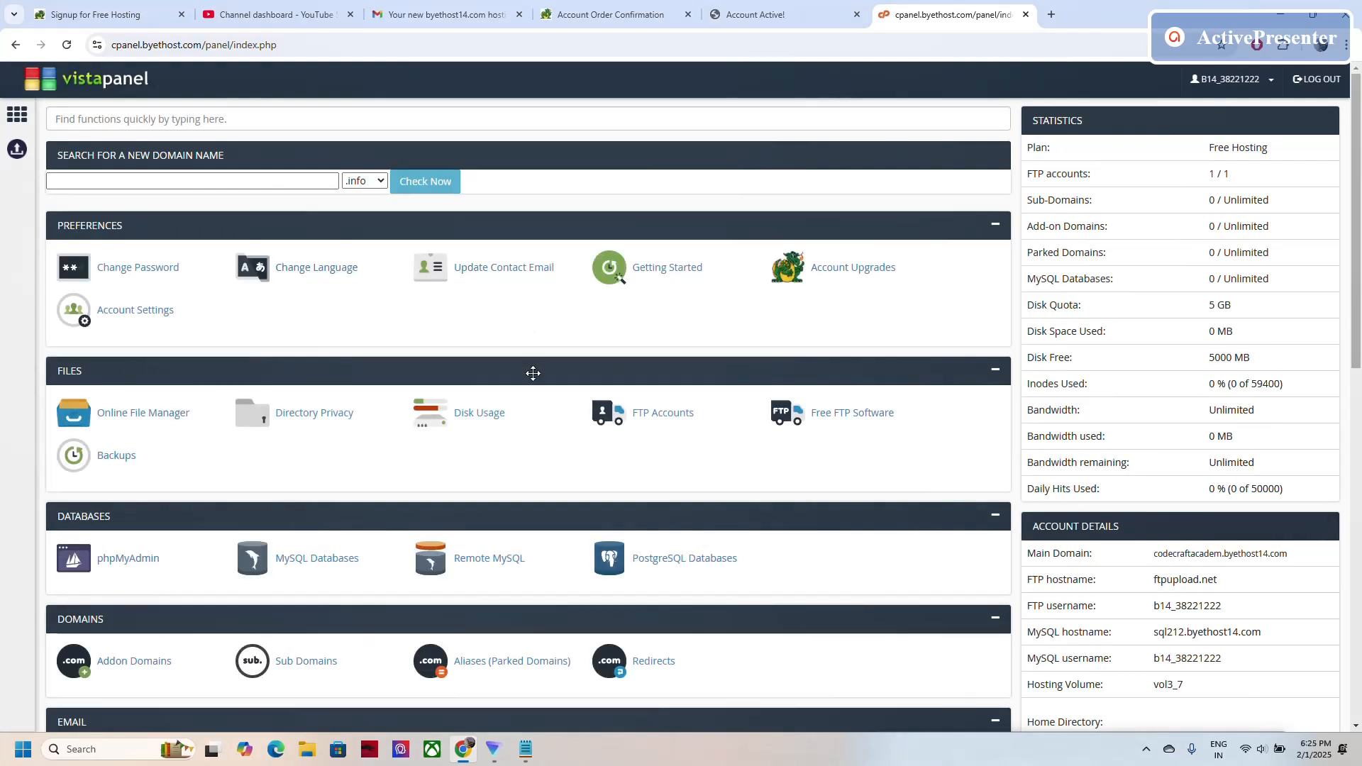
# Open the Softaculous Apps Installer from the control panel and start a WordPress installation.
pyautogui.scroll(-4, 533, 369)
pyautogui.scroll(-7, 533, 374)
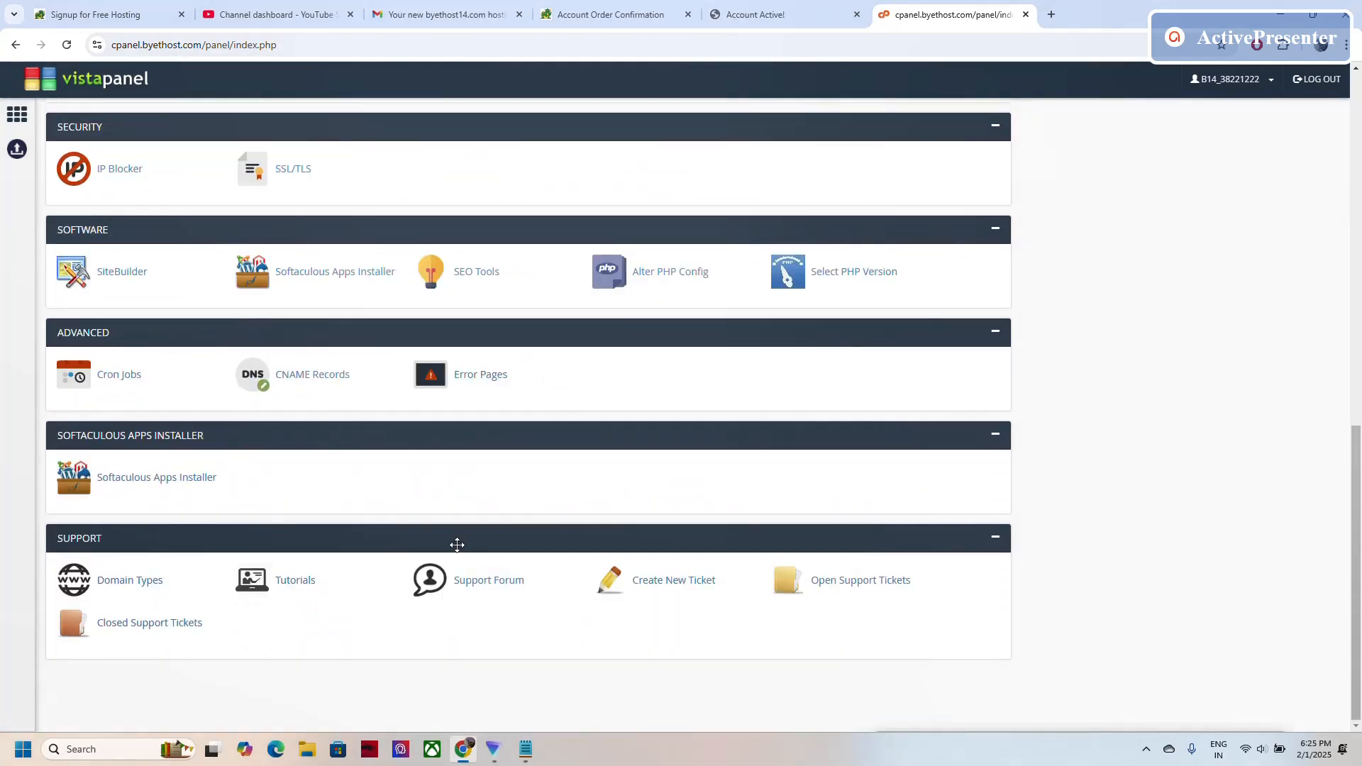
pyautogui.click(169, 490)
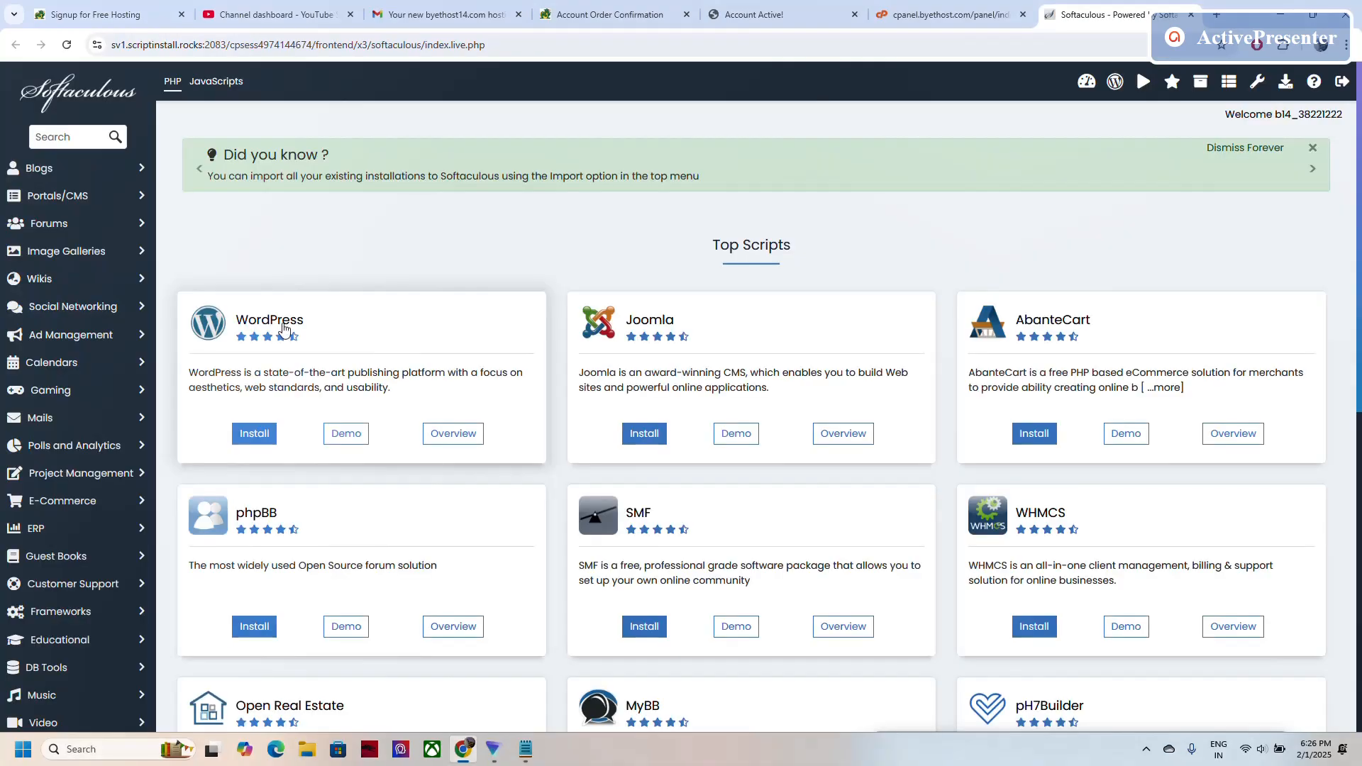
pyautogui.click(251, 440)
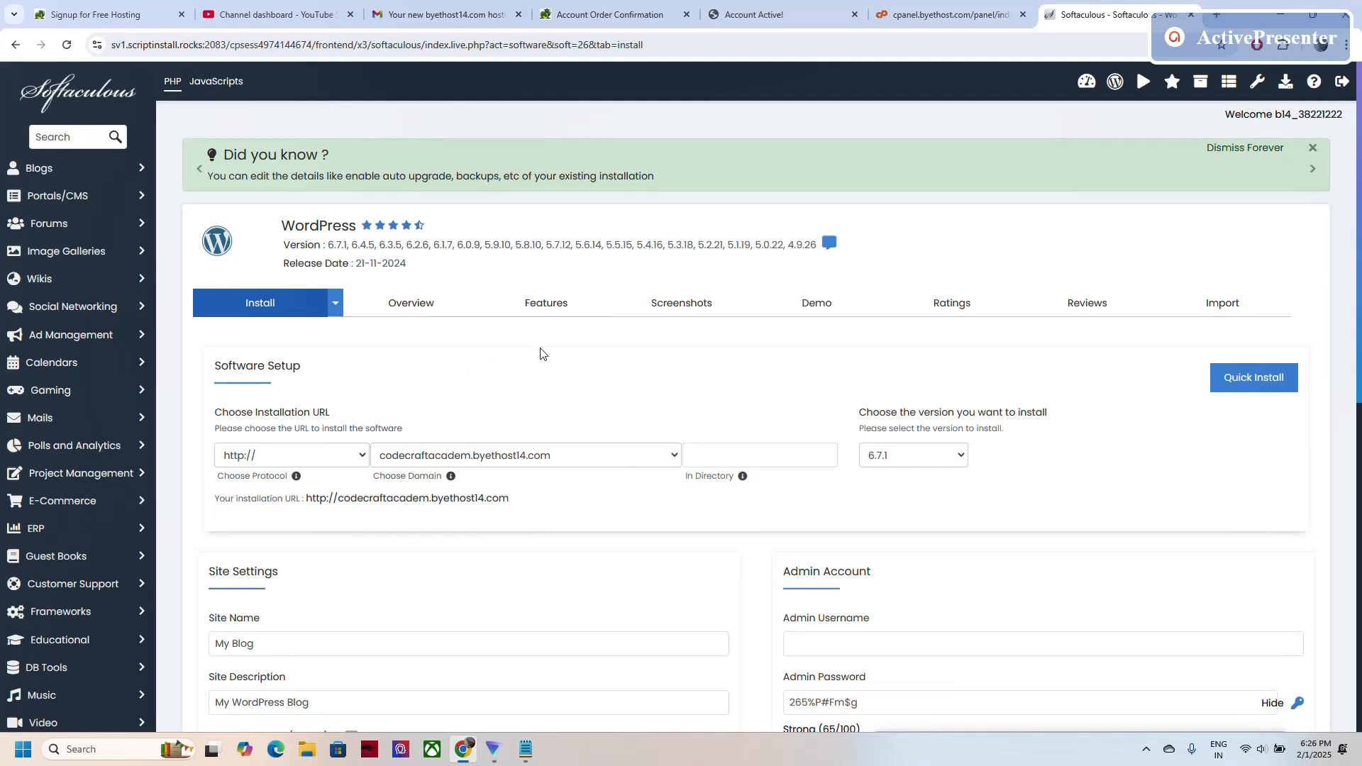
# Set the WordPress site name to Code Craft Academy.
pyautogui.scroll(-2, 547, 365)
pyautogui.click(417, 507)
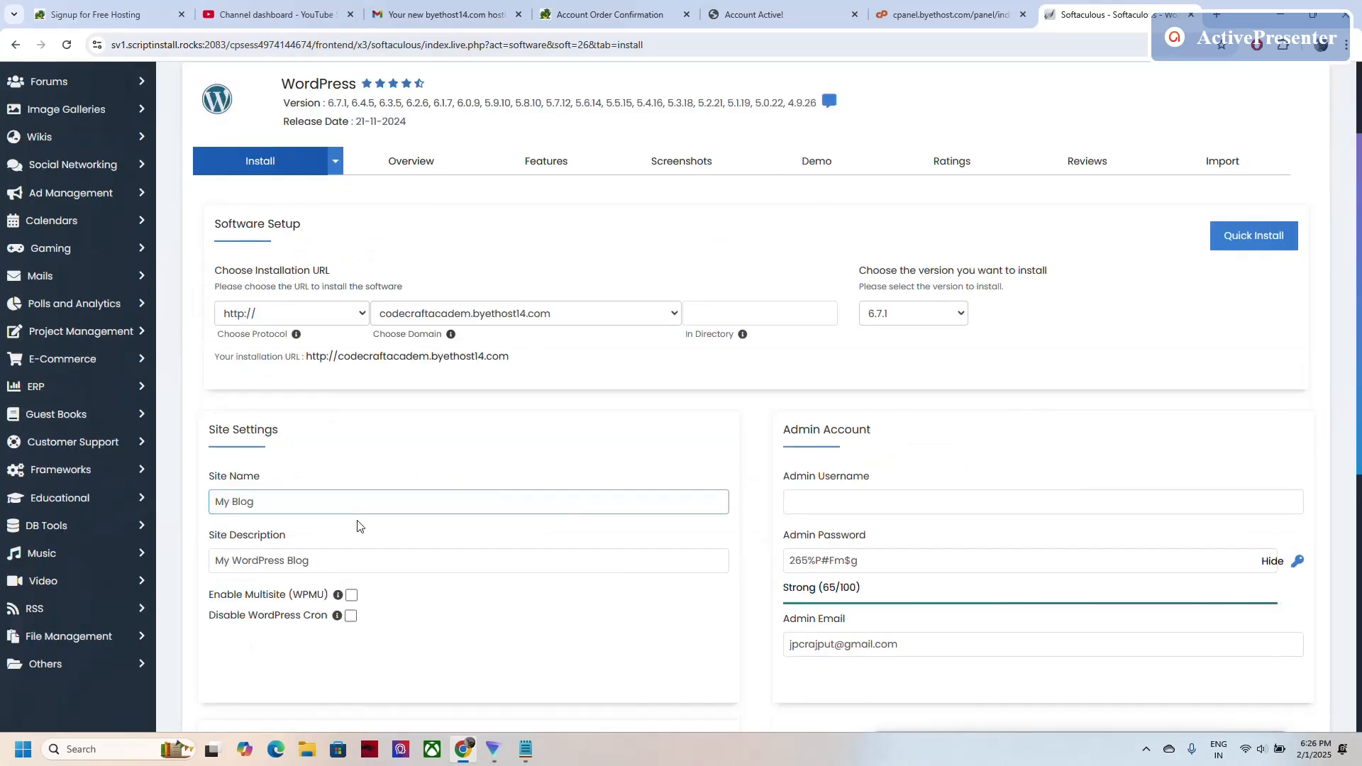
pyautogui.click(294, 508)
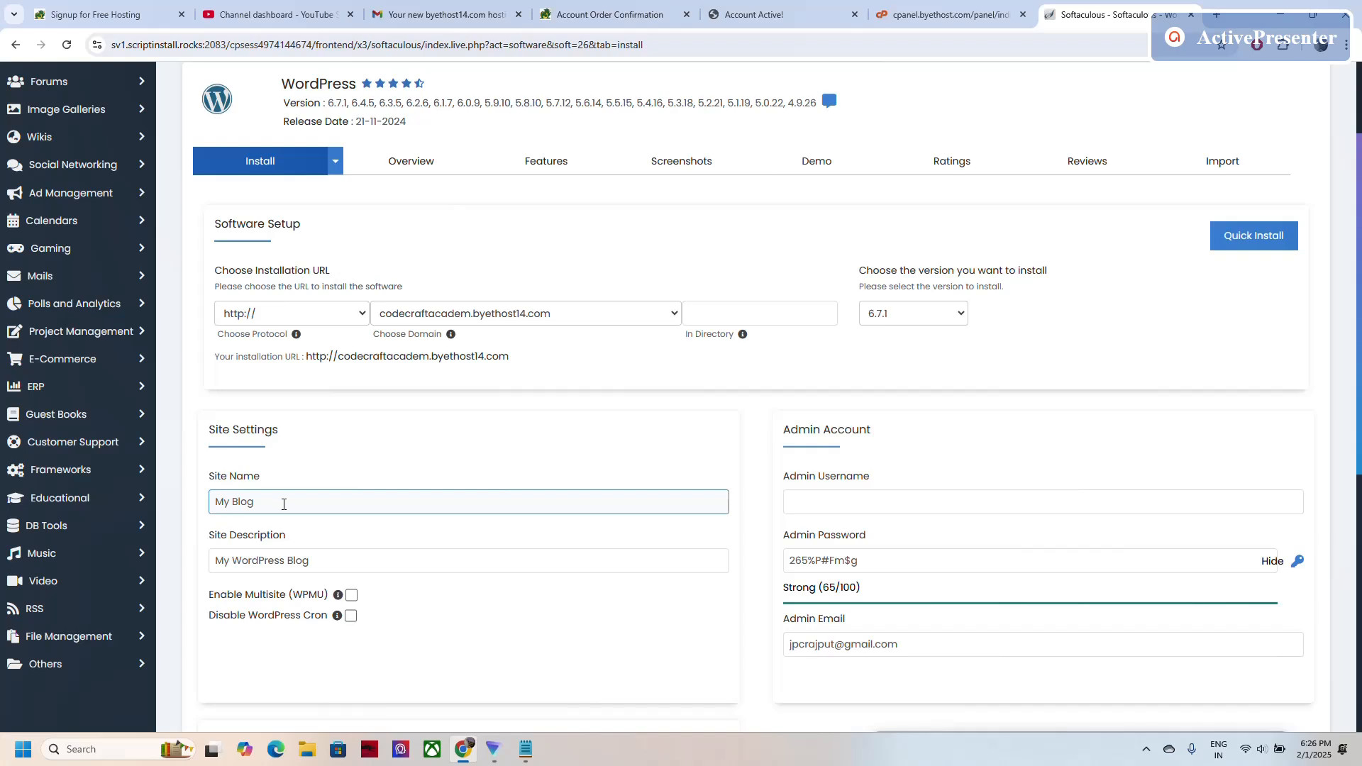
pyautogui.click(474, 317)
pyautogui.click(284, 504)
pyautogui.moveTo(258, 503); pyautogui.dragTo(199, 506)
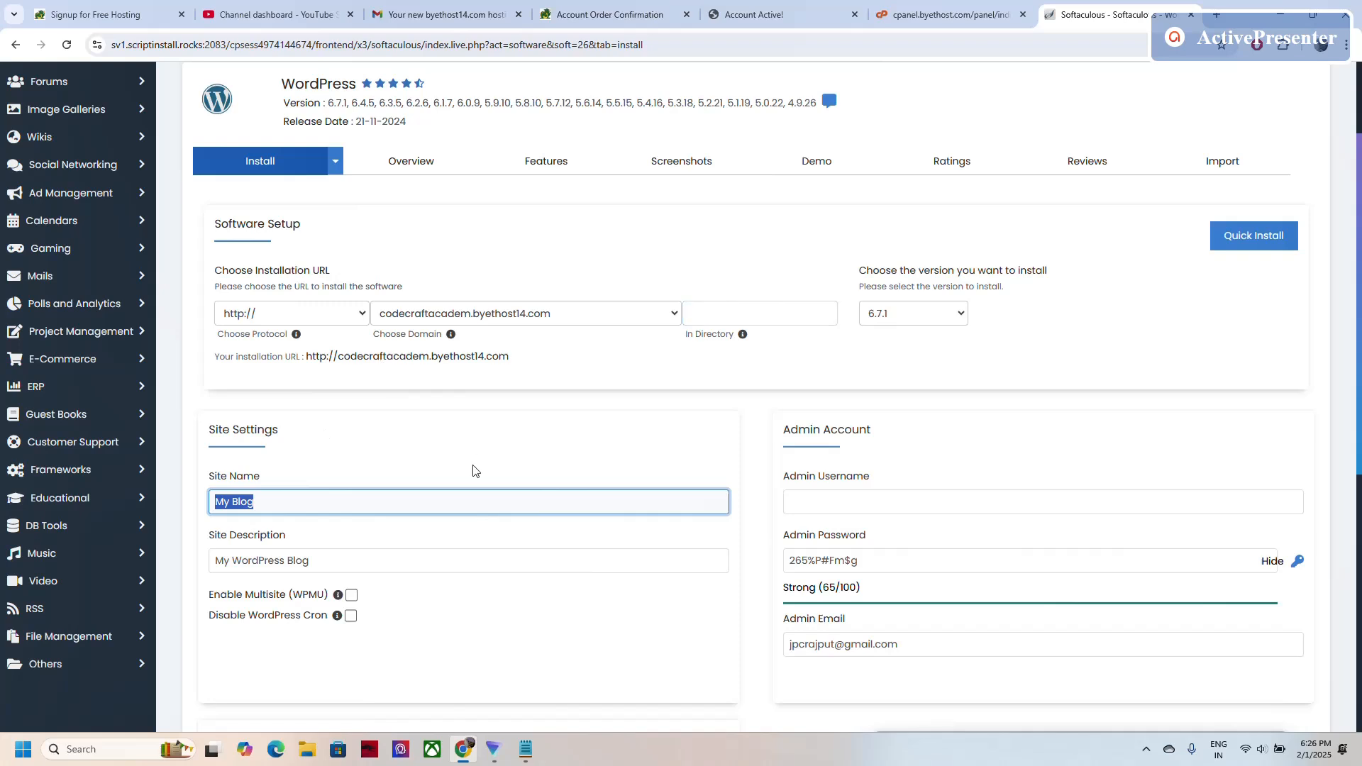
pyautogui.write('Code')
# Set the WordPress site description to "Education training website.".
pyautogui.moveTo(324, 431); pyautogui.dragTo(205, 432)
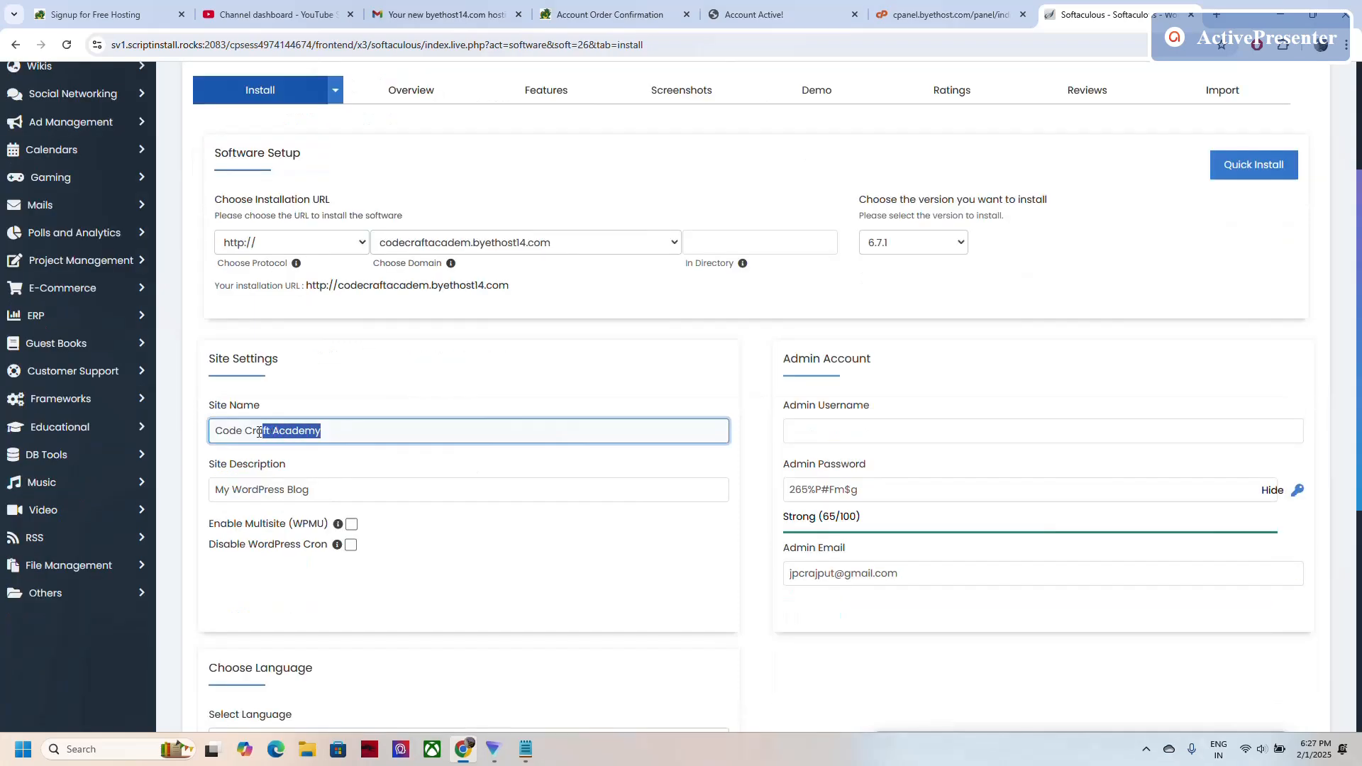
pyautogui.click(331, 492)
pyautogui.moveTo(330, 492); pyautogui.dragTo(203, 496)
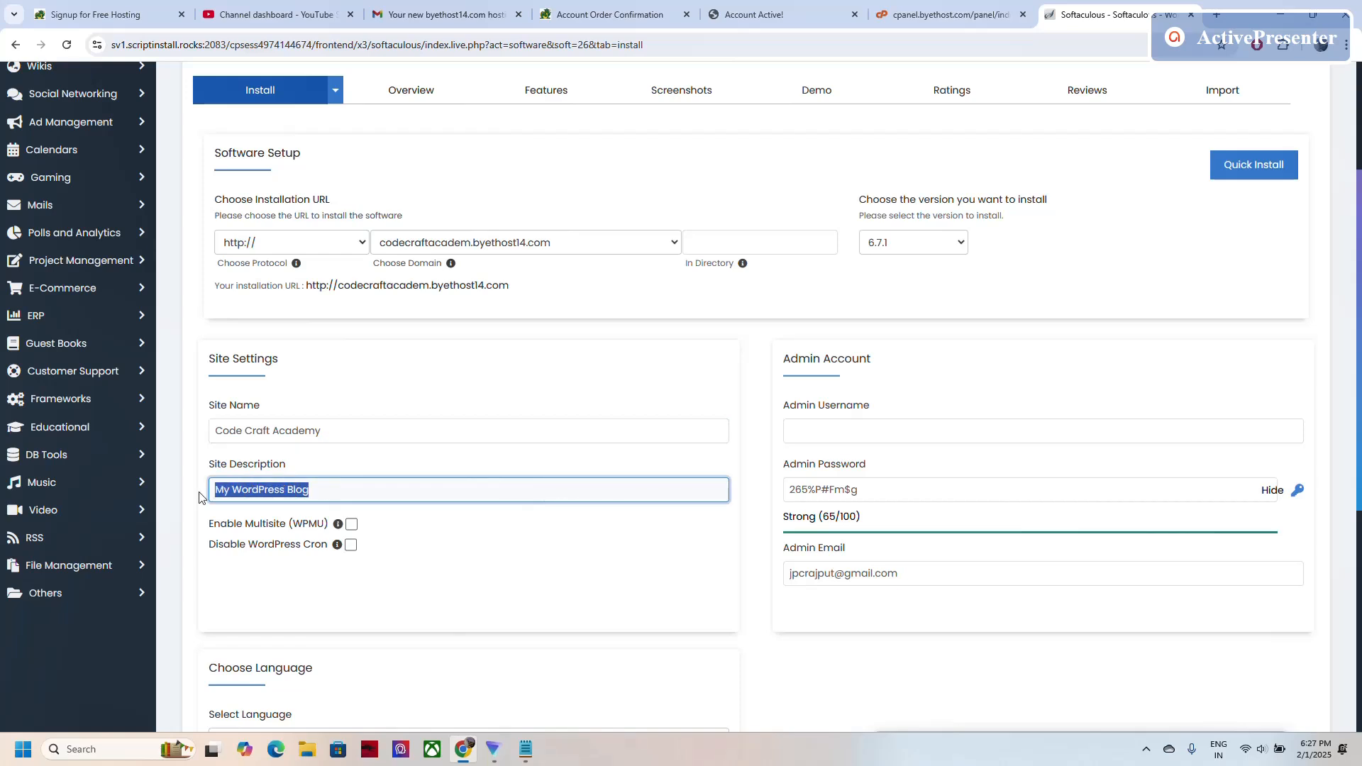
pyautogui.write('Educa')
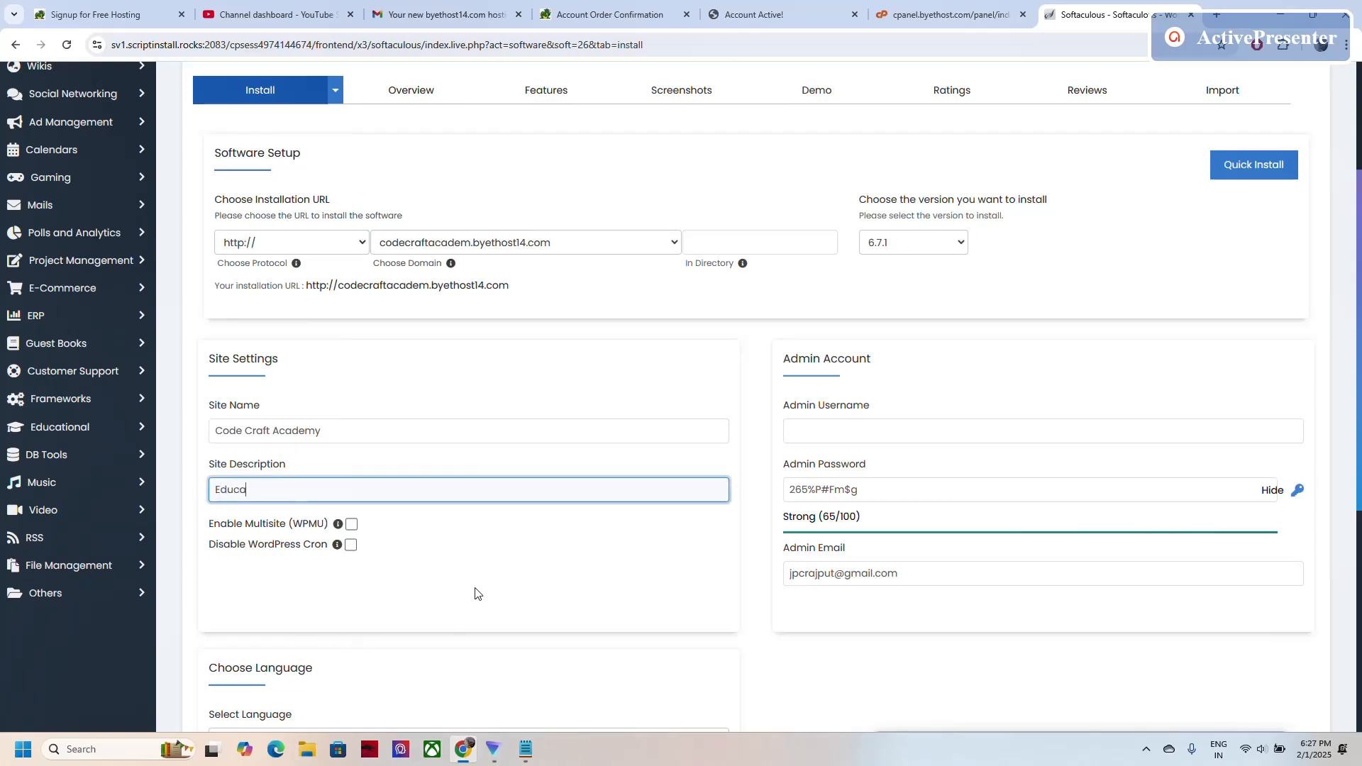
pyautogui.write('tion training website.')
# Look over the installation's advanced options and the selectable themes, leaving both sections collapsed.
pyautogui.scroll(-5, 292, 495)
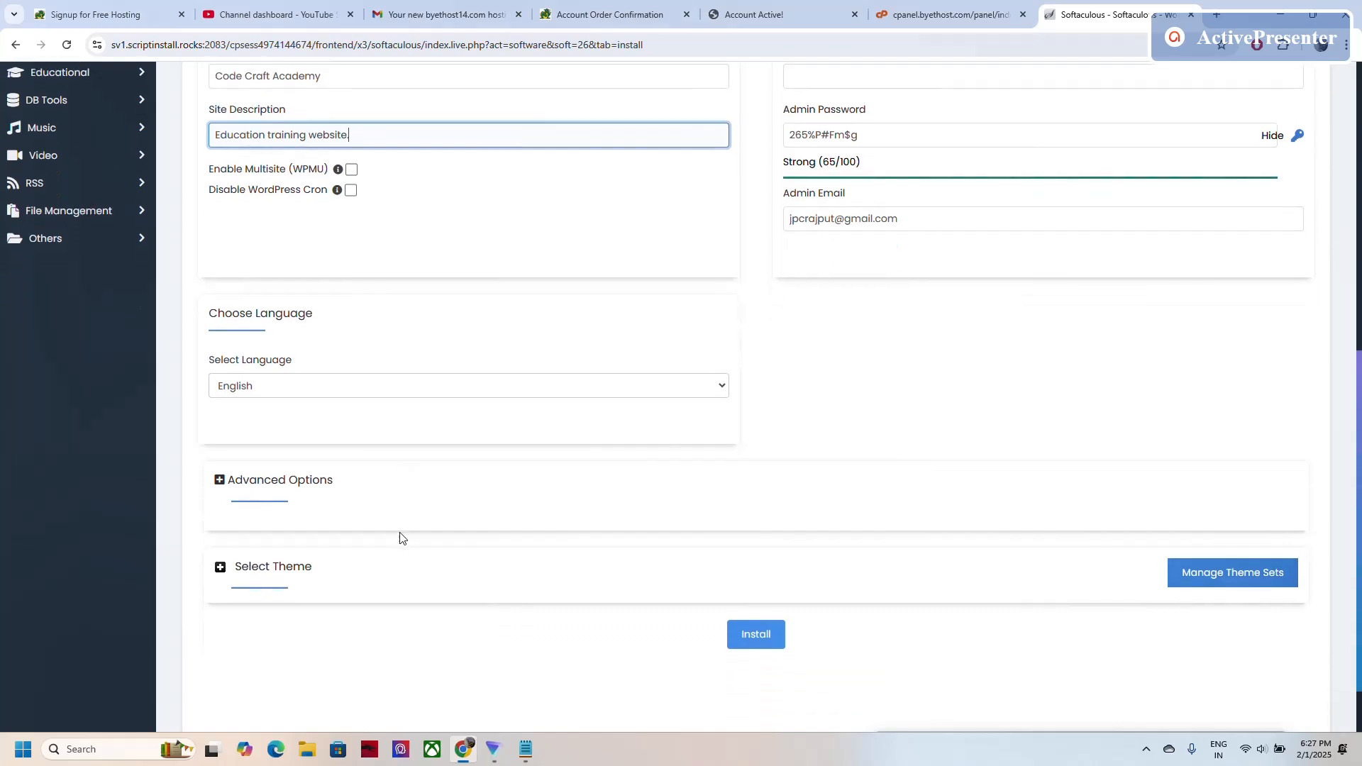
pyautogui.click(220, 482)
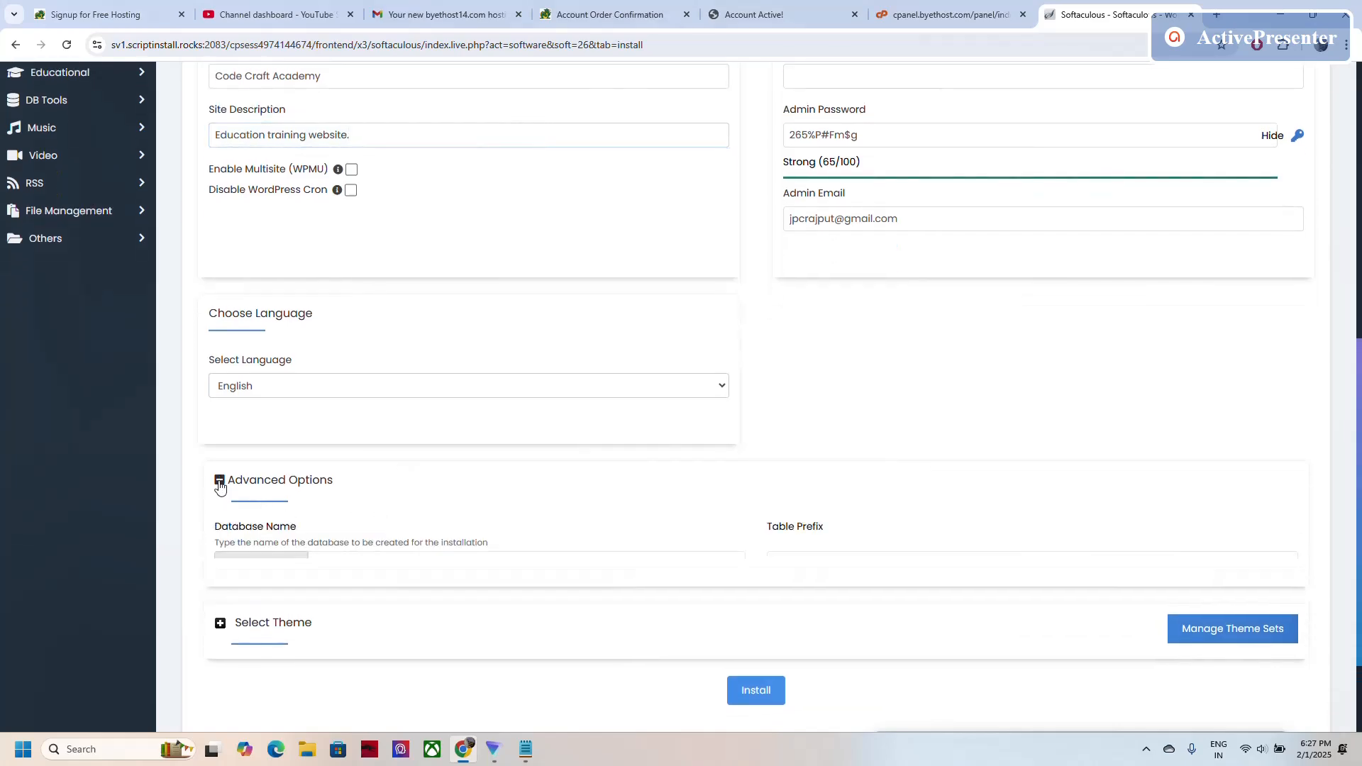
pyautogui.click(225, 368)
pyautogui.scroll(-1, 225, 368)
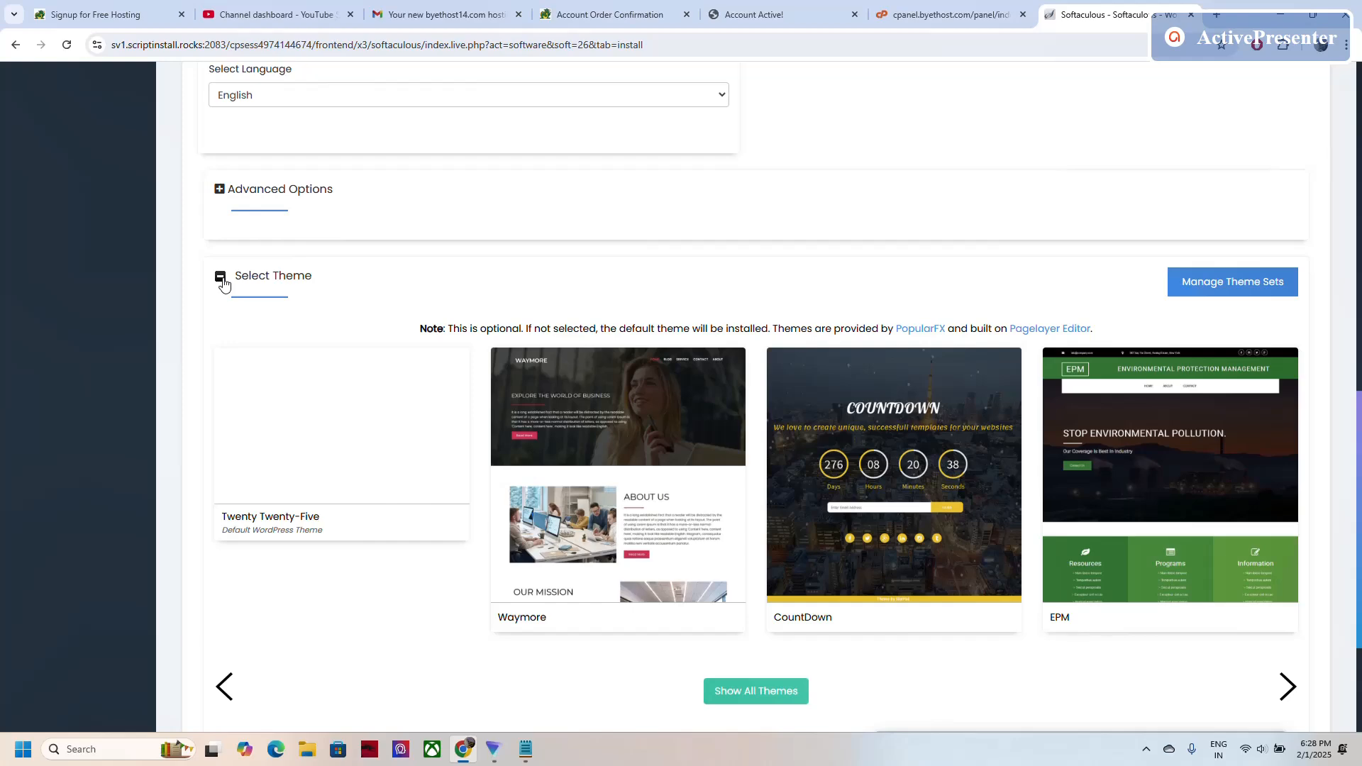
pyautogui.click(221, 279)
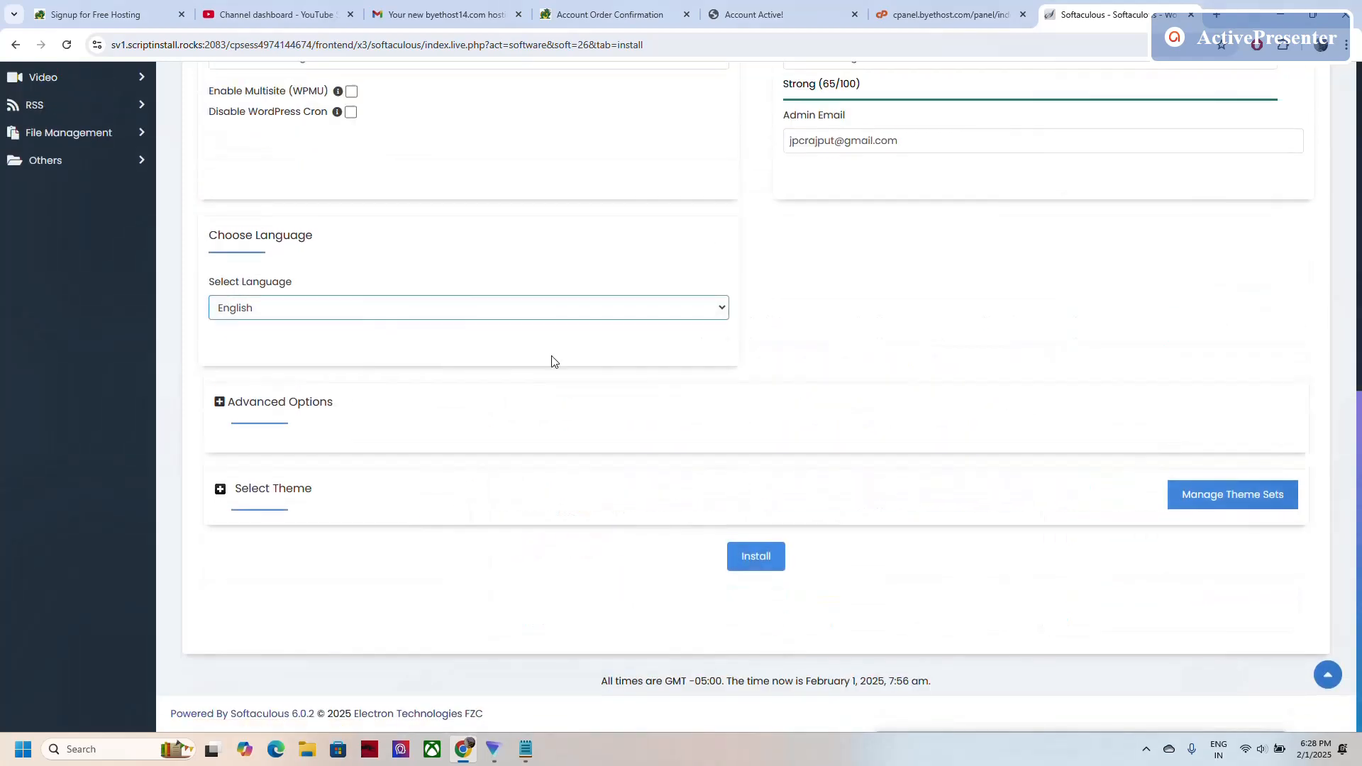
# Fill in the WordPress admin username with the control panel username from the hostbyte.txt notes.
pyautogui.scroll(4, 730, 404)
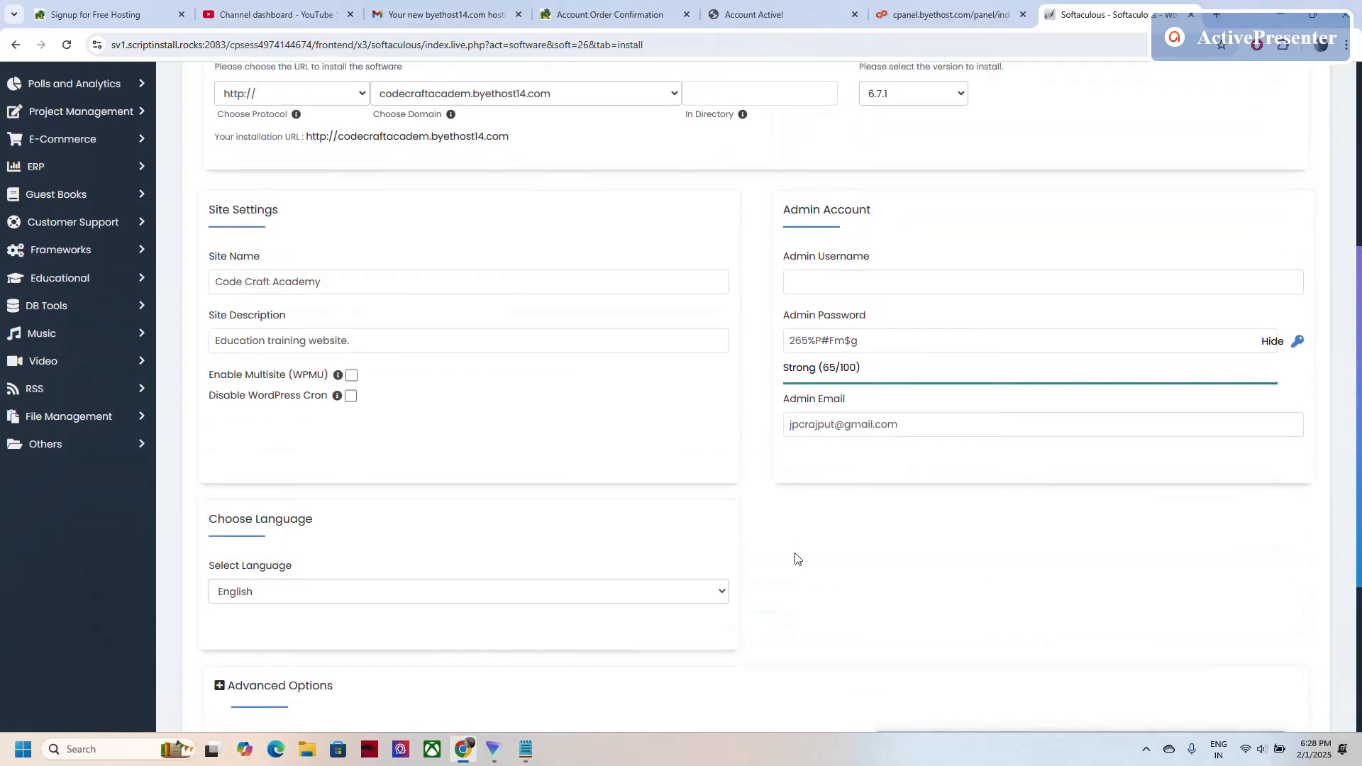
pyautogui.scroll(1, 794, 559)
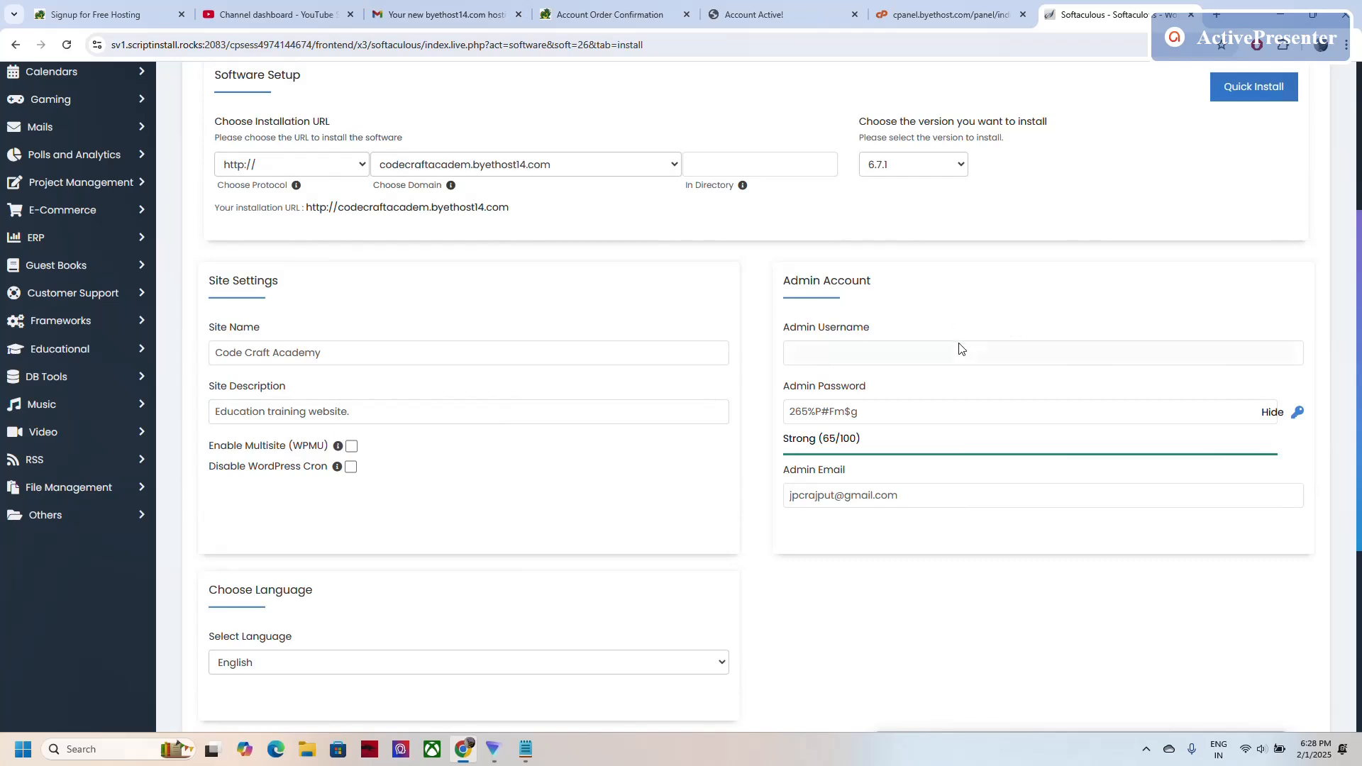
pyautogui.click(857, 361)
pyautogui.click(526, 749)
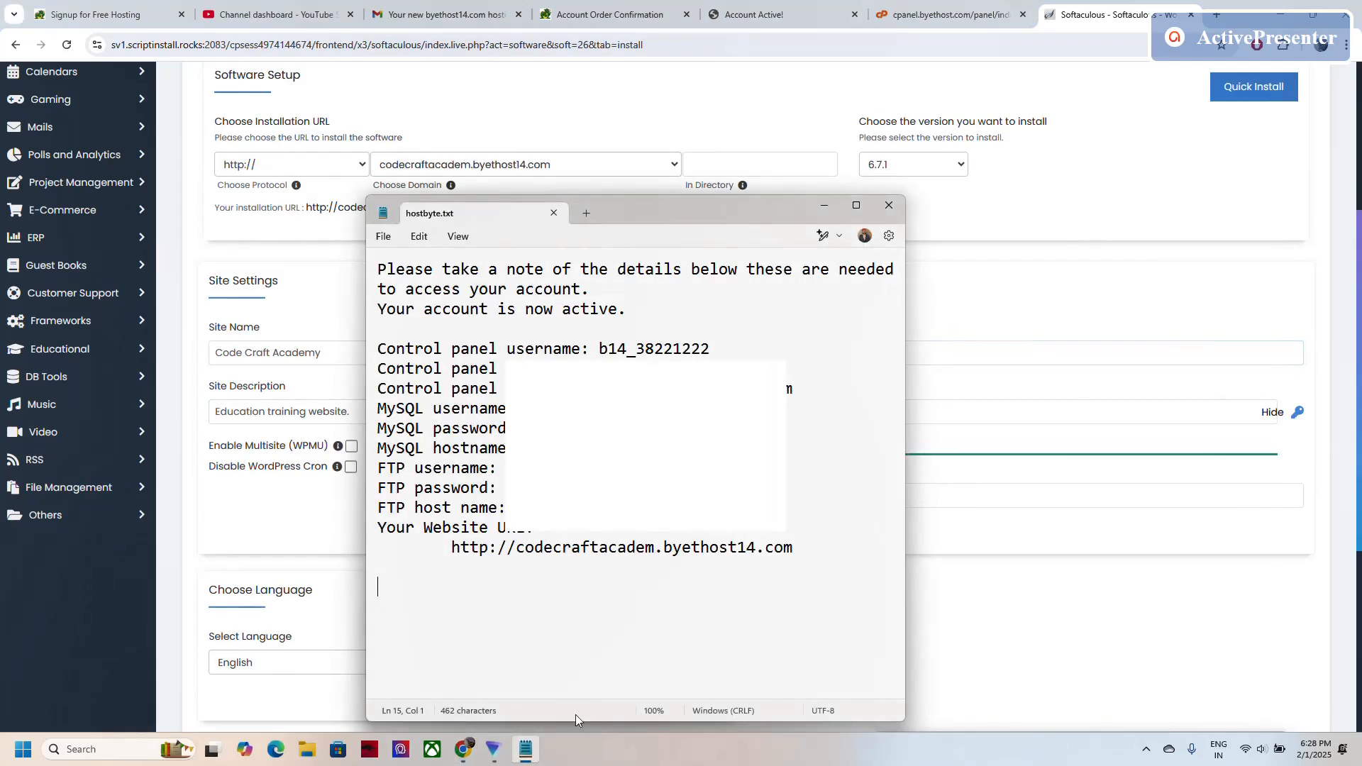
pyautogui.moveTo(715, 351); pyautogui.dragTo(615, 350)
pyautogui.hotkey('alt', 'Tab')
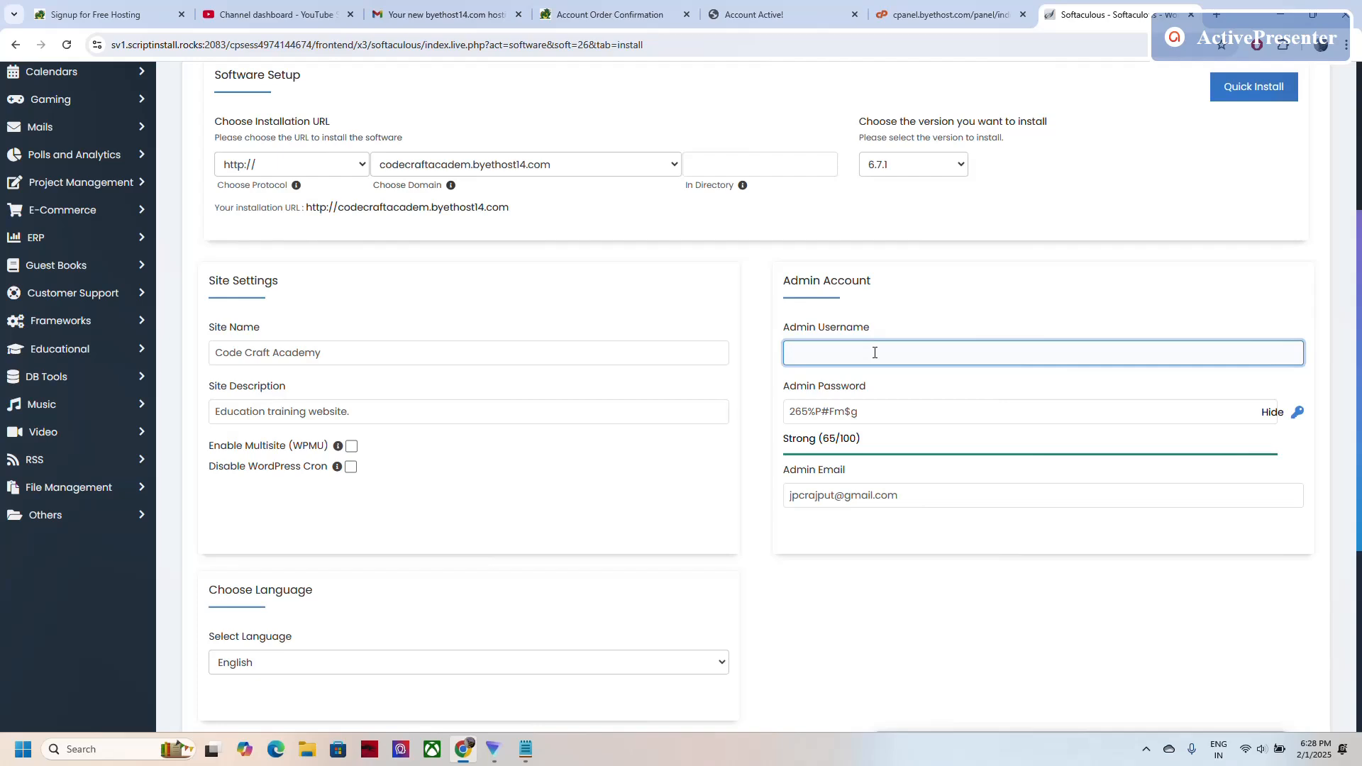
pyautogui.write('b14_38221222')
# Record the admin username and admin password under a WP Admin heading below the website URL in the hostbyte.txt notes.
pyautogui.click(865, 412)
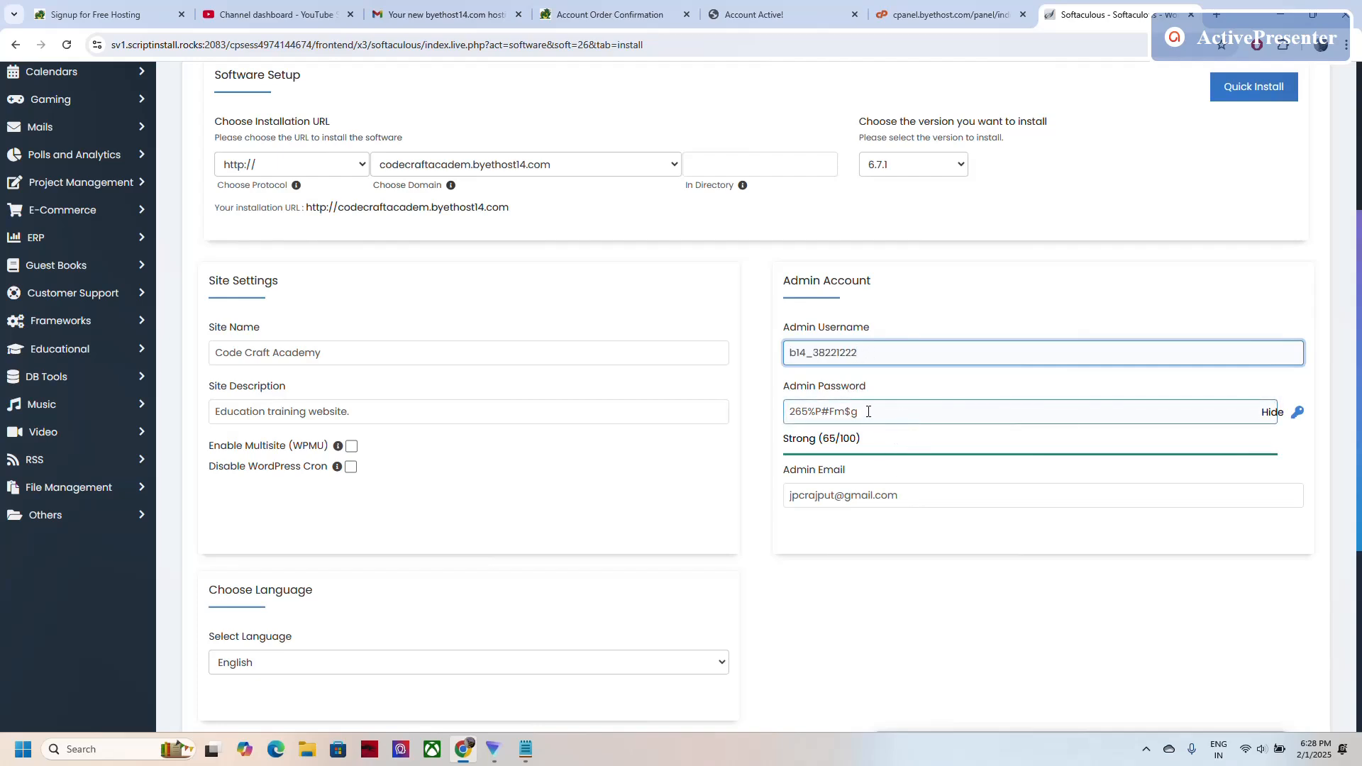
pyautogui.tripleClick(871, 412)
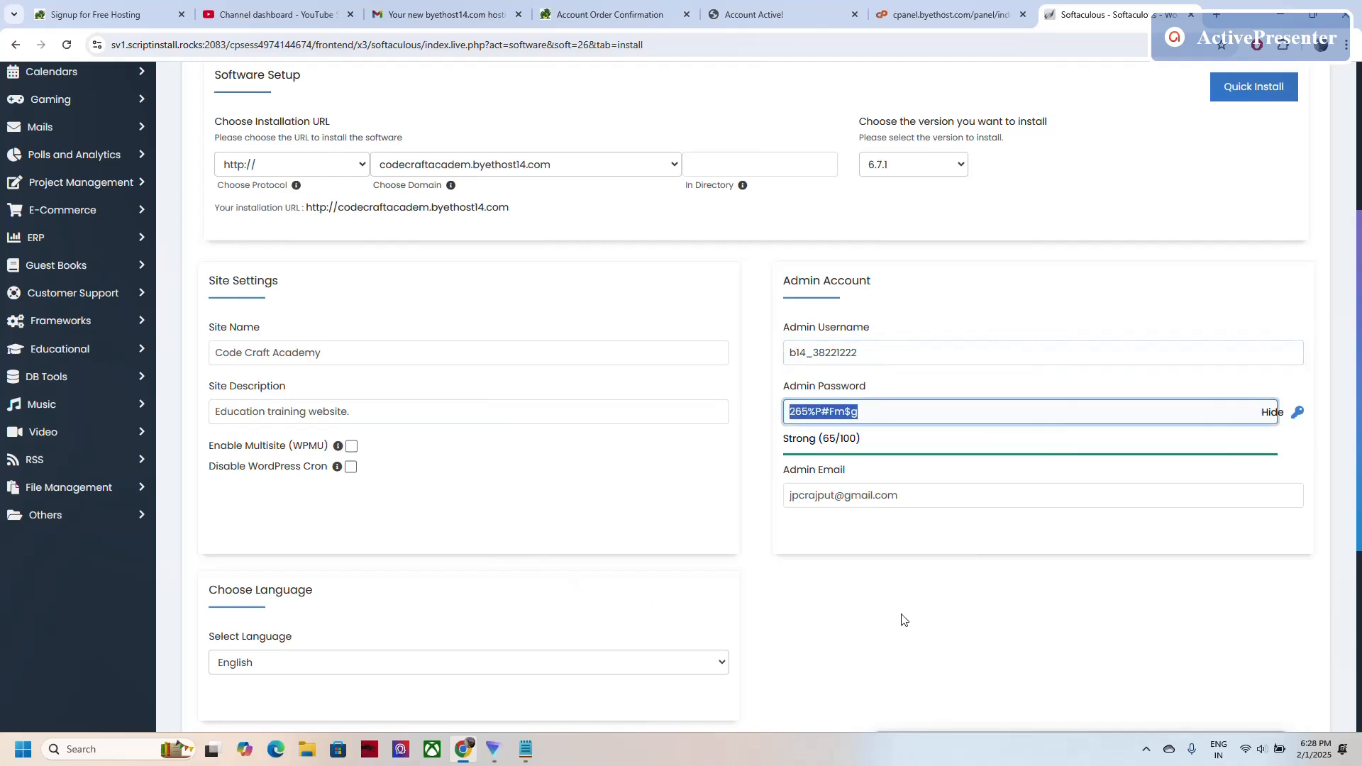
pyautogui.click(526, 749)
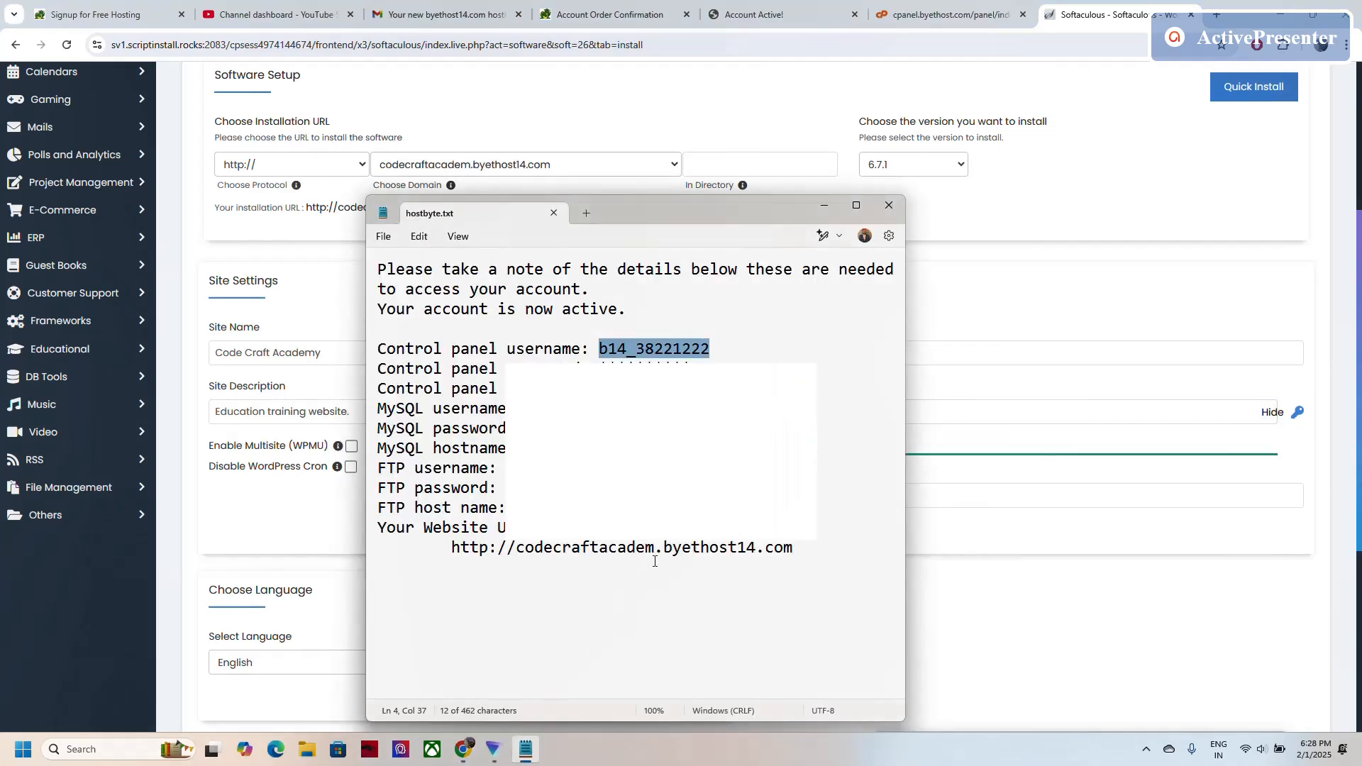
pyautogui.click(800, 553)
pyautogui.press('Return')
pyautogui.press('Return')
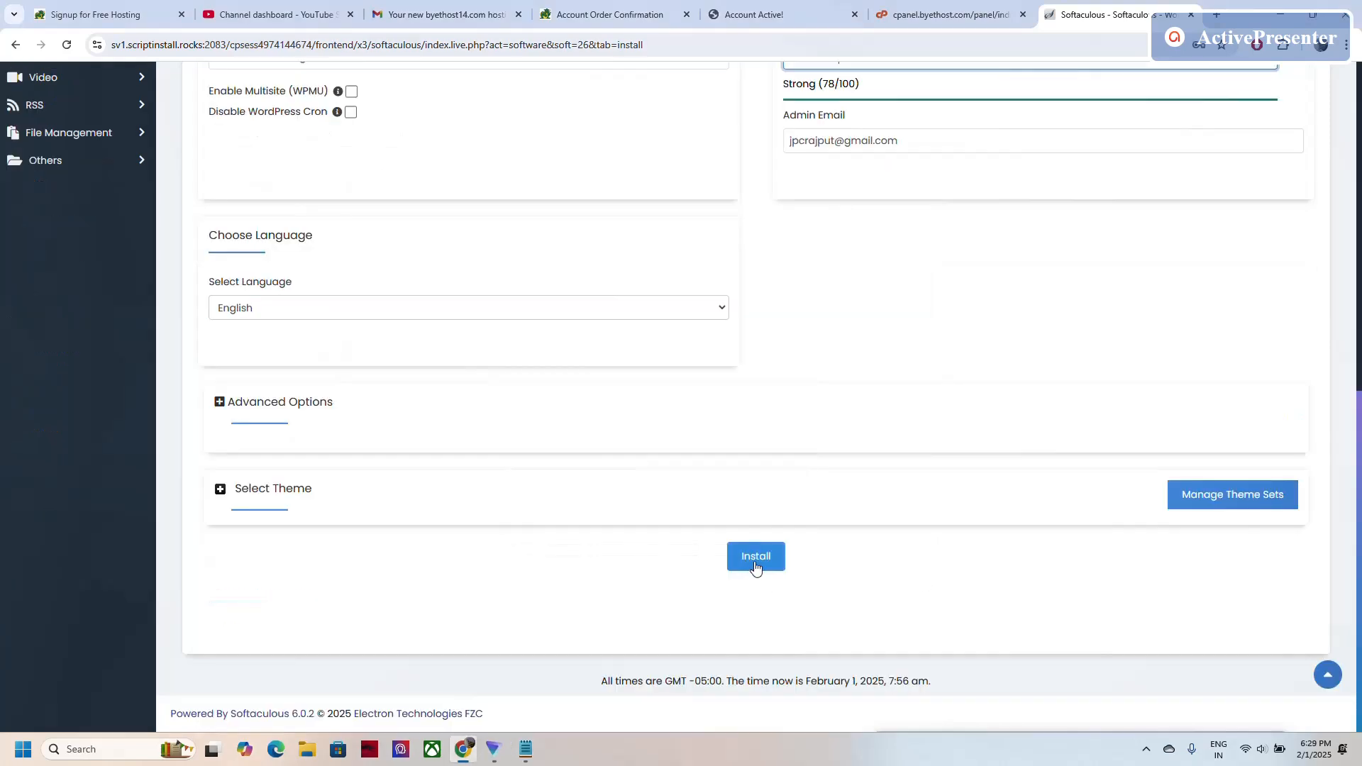
# Run the WordPress installation with the entered settings and refuse to save the password in the browser.
pyautogui.click(756, 558)
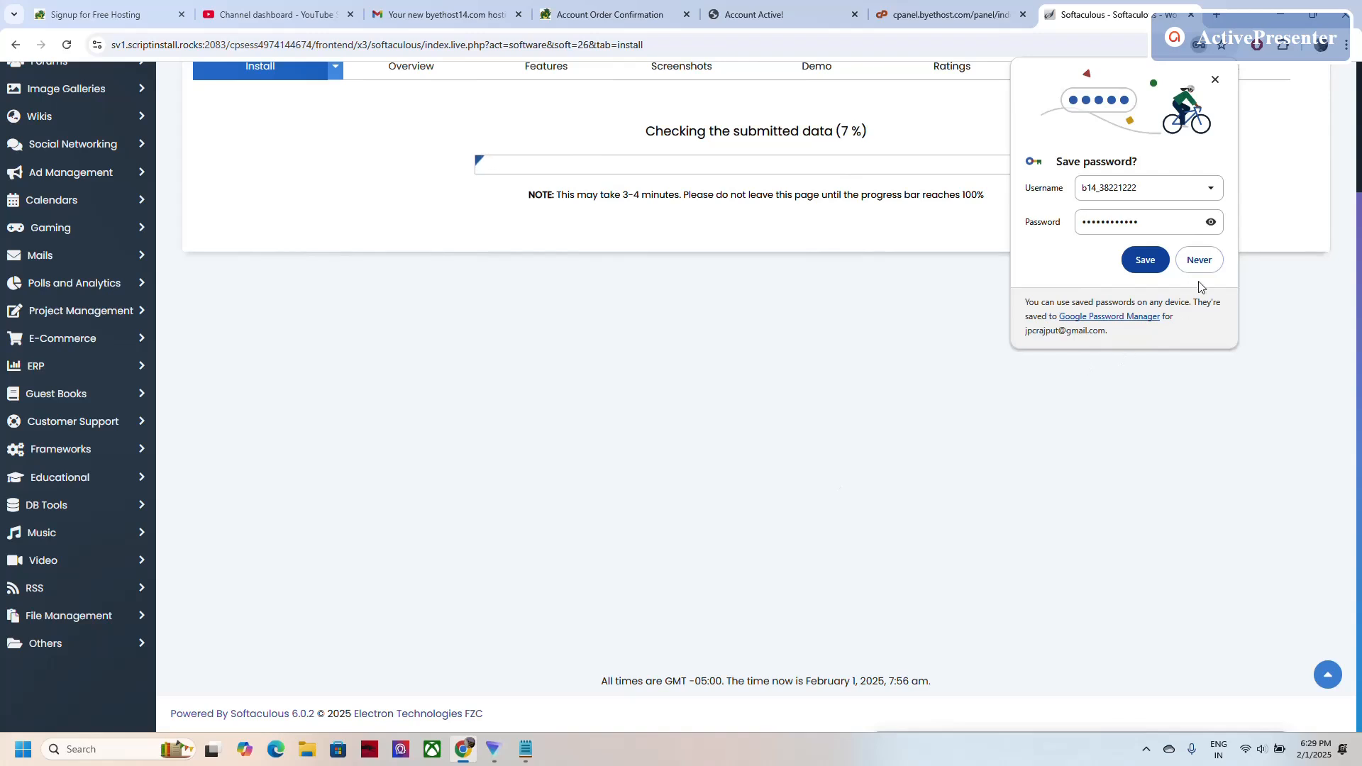
pyautogui.click(1199, 261)
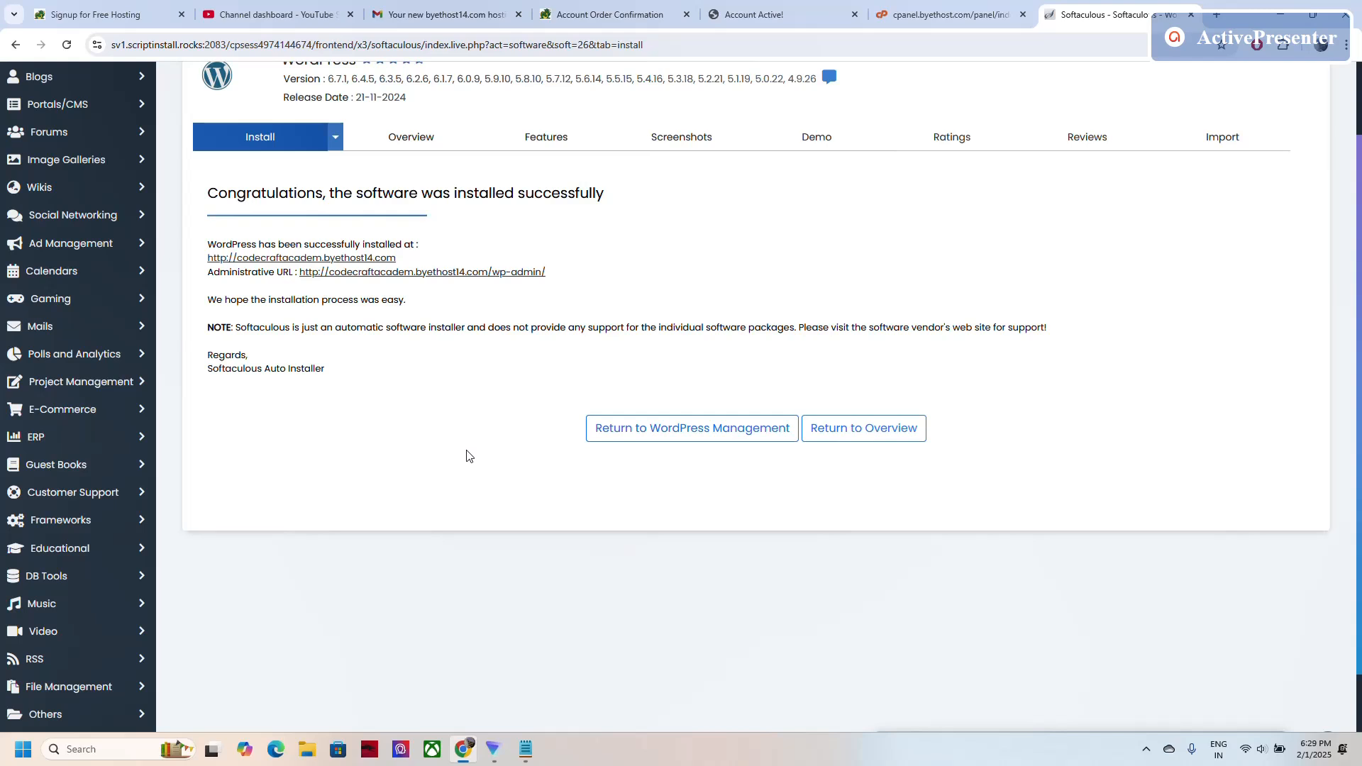
# Reload the hosted website in its existing browser tab to view the new WordPress site.
pyautogui.click(928, 14)
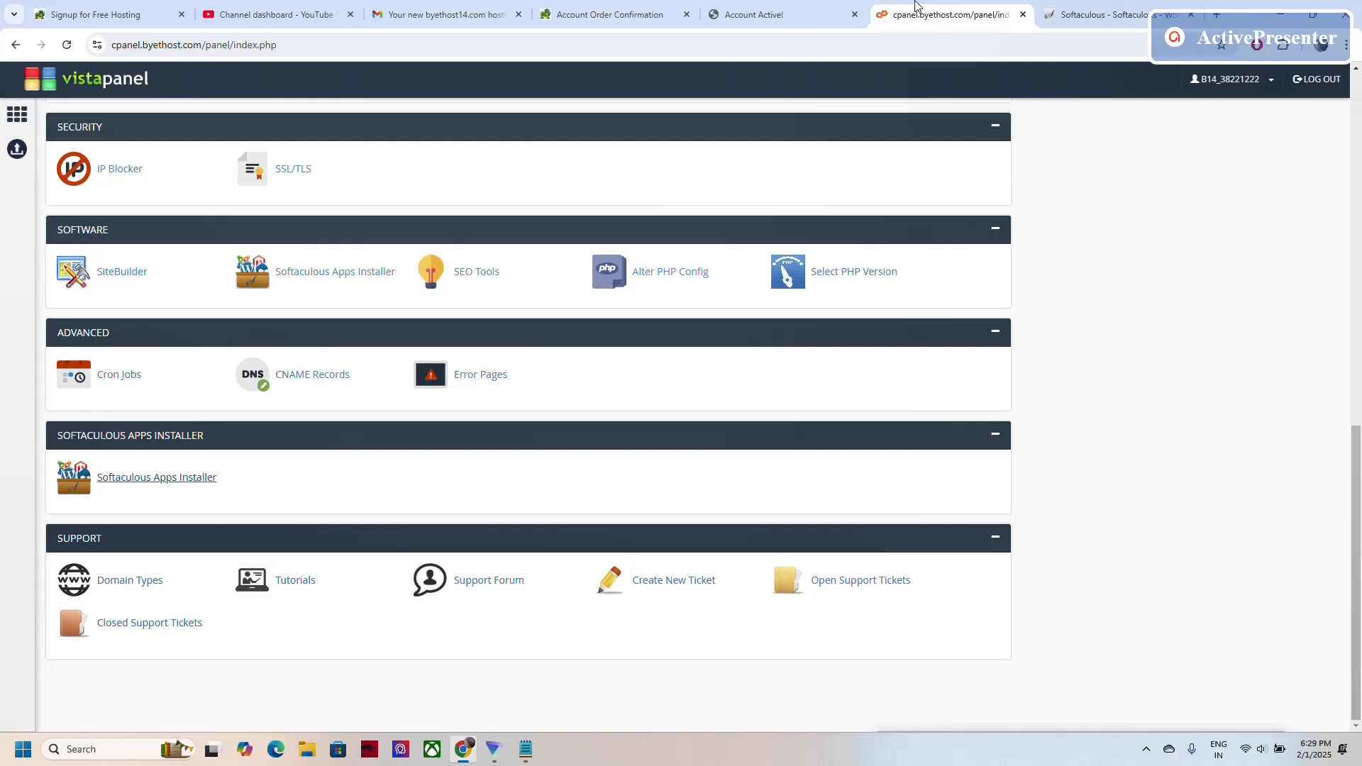
pyautogui.click(798, 14)
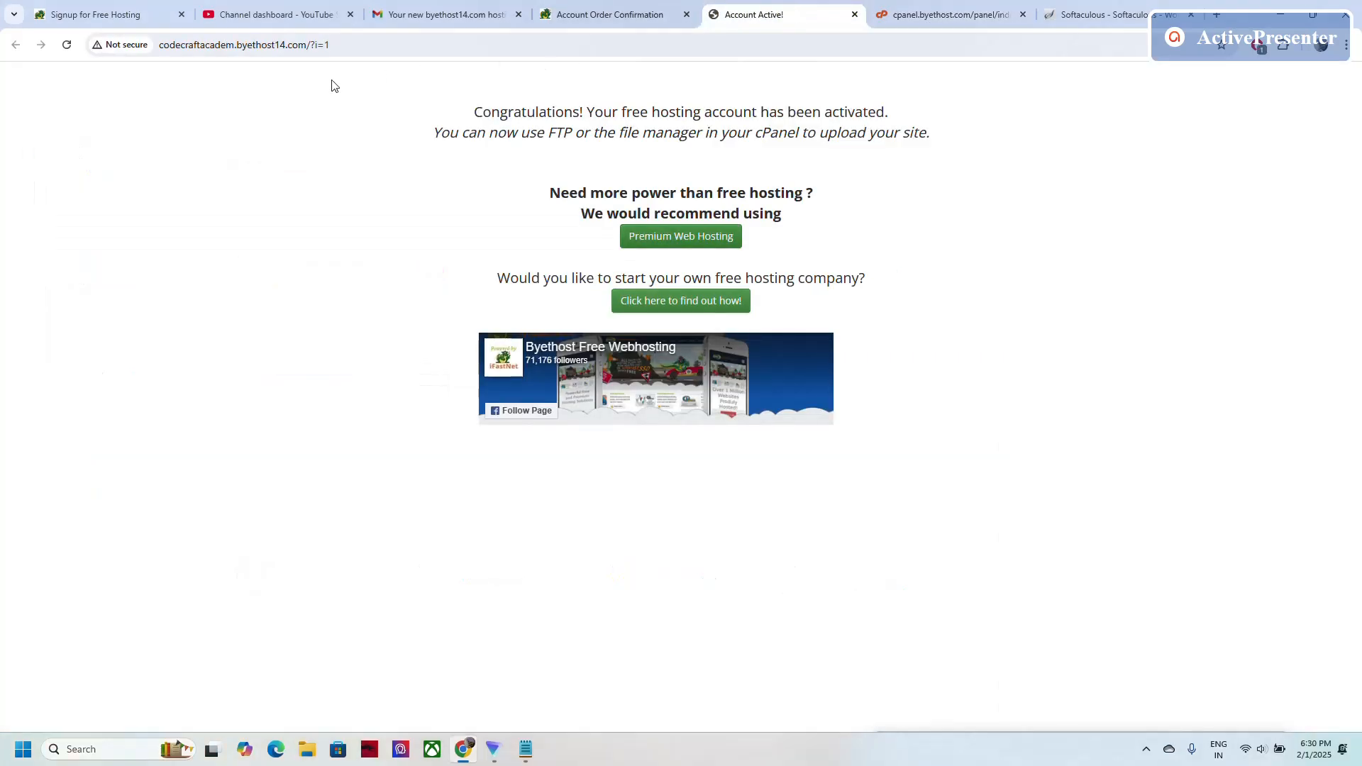
pyautogui.click(350, 46)
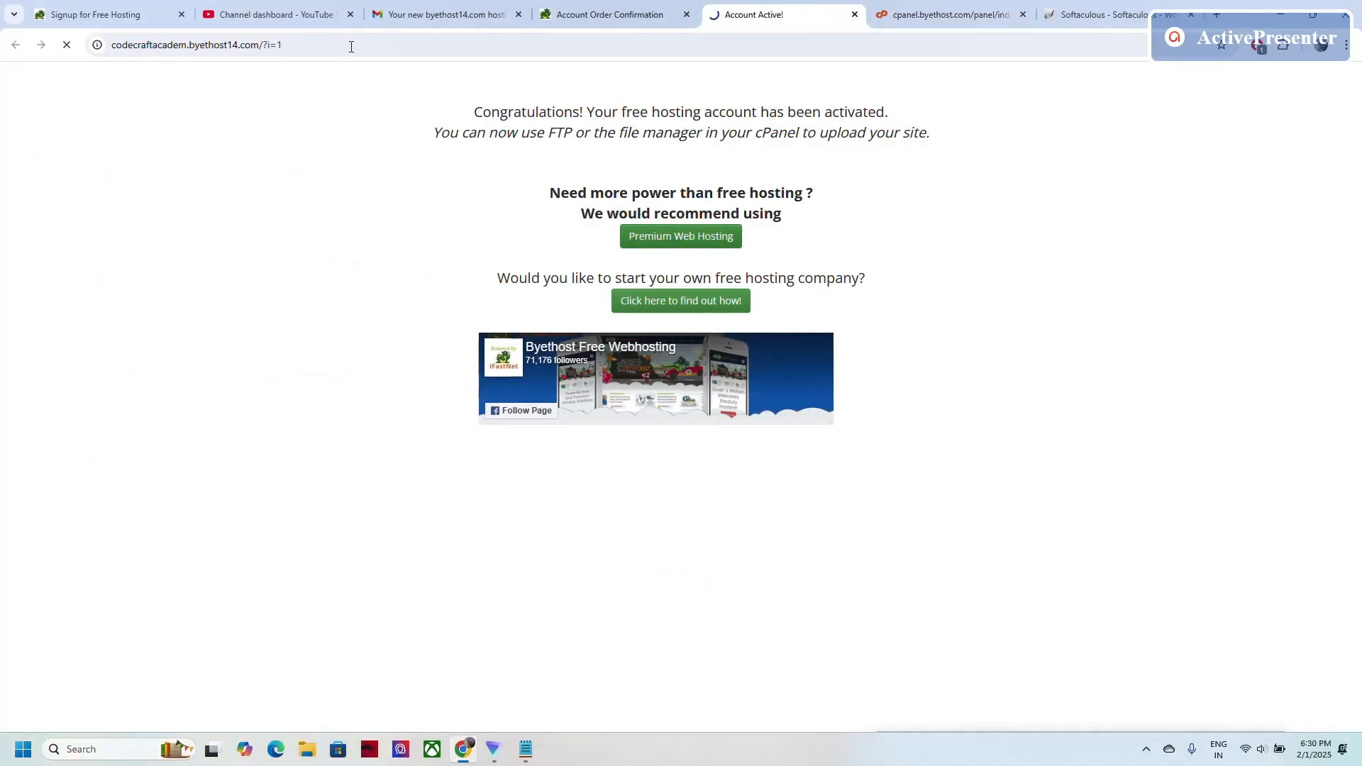
pyautogui.press('Return')
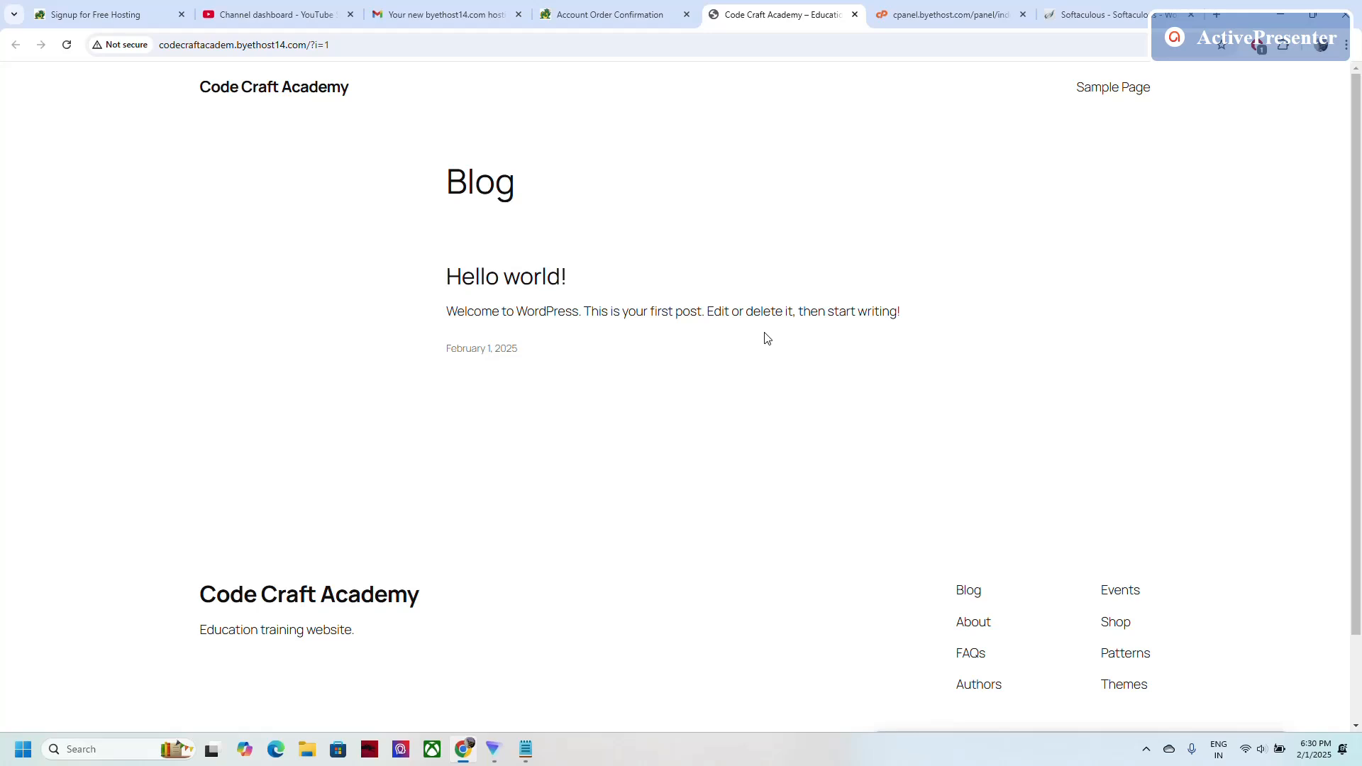
# Copy the administrative URL from the installation page and open codecraftacadem.byethost14.com/wp-admin/ in the website's tab.
pyautogui.hotkey('ctrl', 'Tab')
pyautogui.hotkey('ctrl', 'Tab')
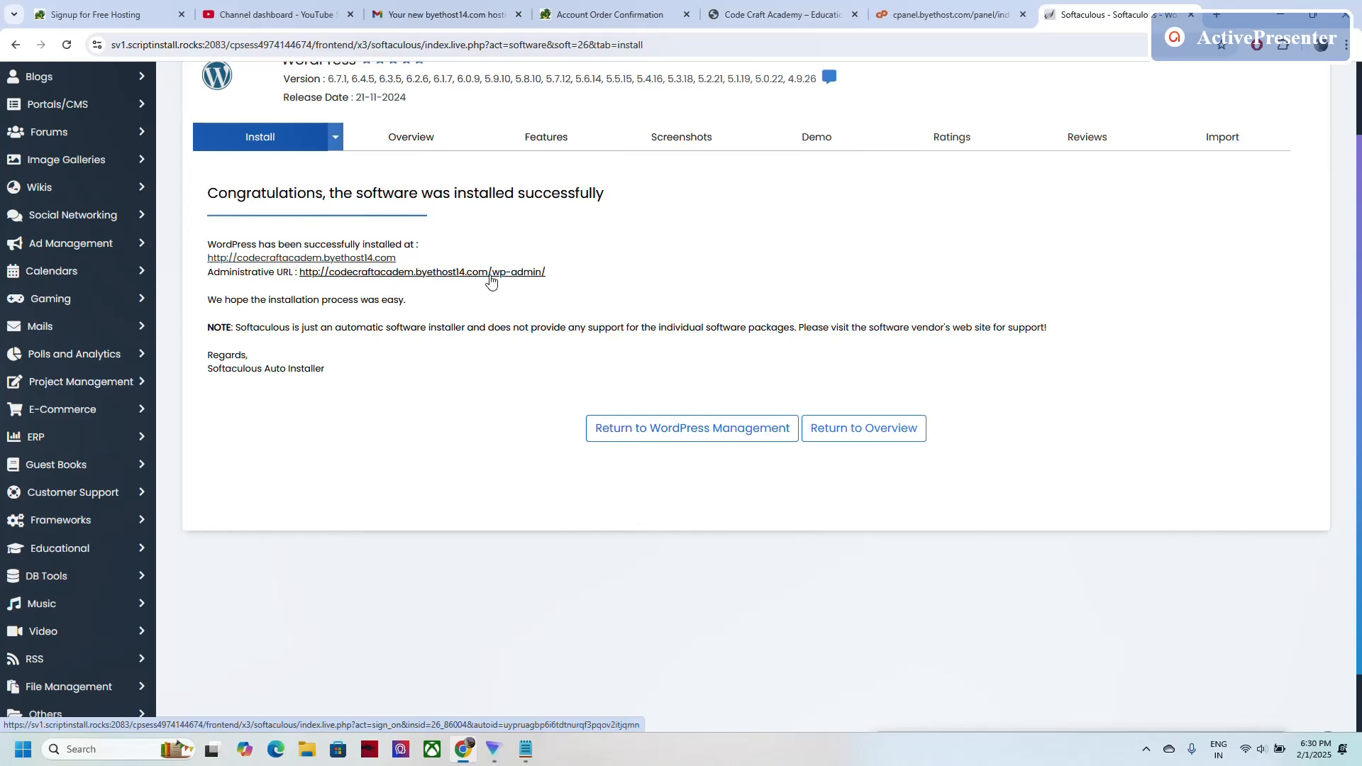
pyautogui.moveTo(547, 275); pyautogui.dragTo(300, 276)
pyautogui.hotkey('ctrl', 'c')
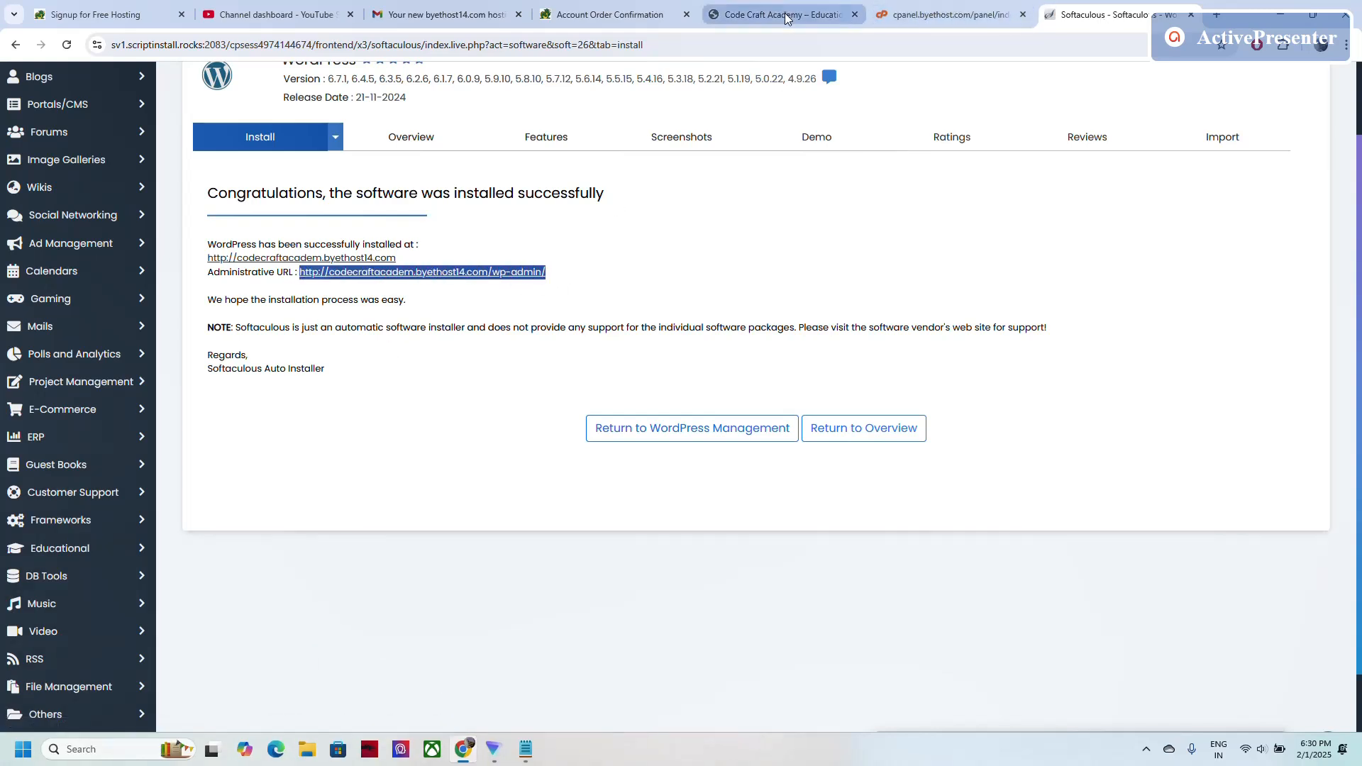
pyautogui.click(846, 17)
pyautogui.click(653, 47)
pyautogui.hotkey('ctrl', 'v')
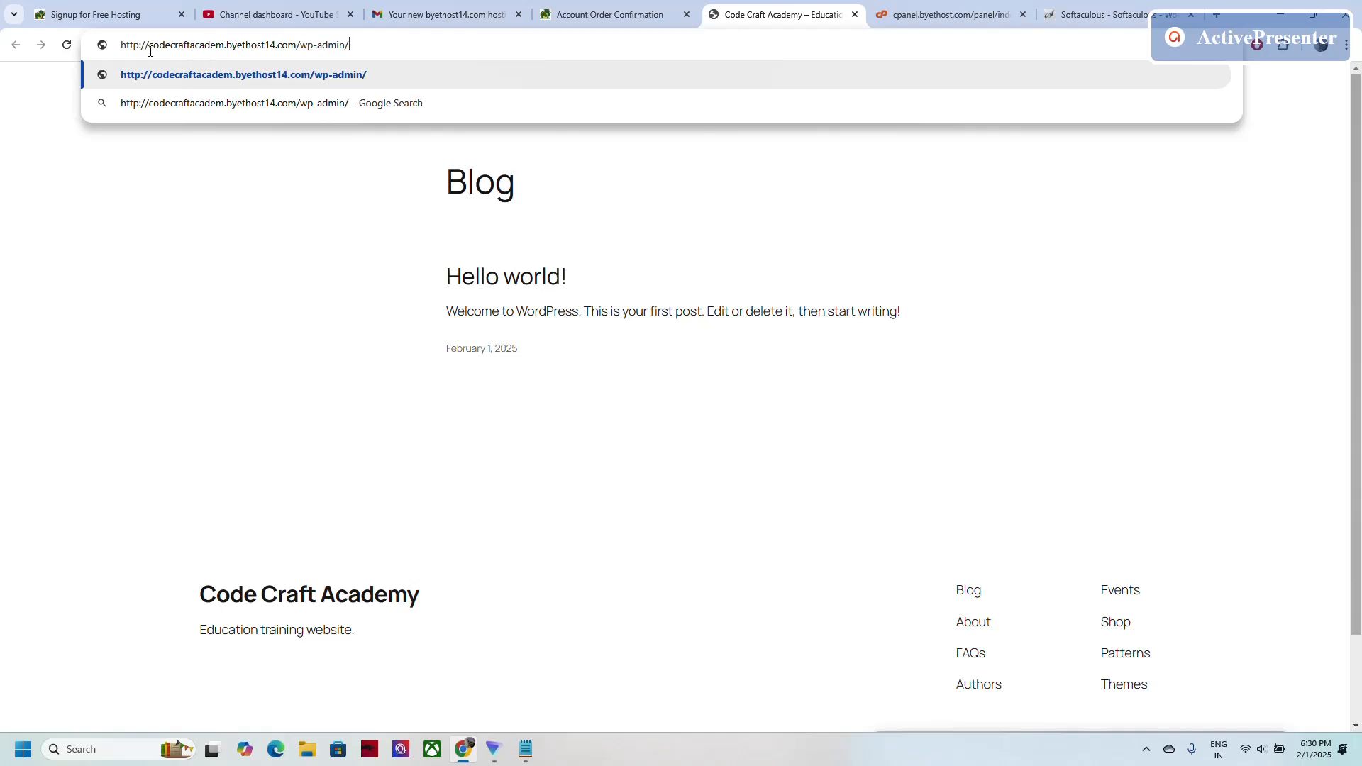
pyautogui.moveTo(150, 51); pyautogui.dragTo(353, 47)
pyautogui.click(362, 47)
pyautogui.press('Return')
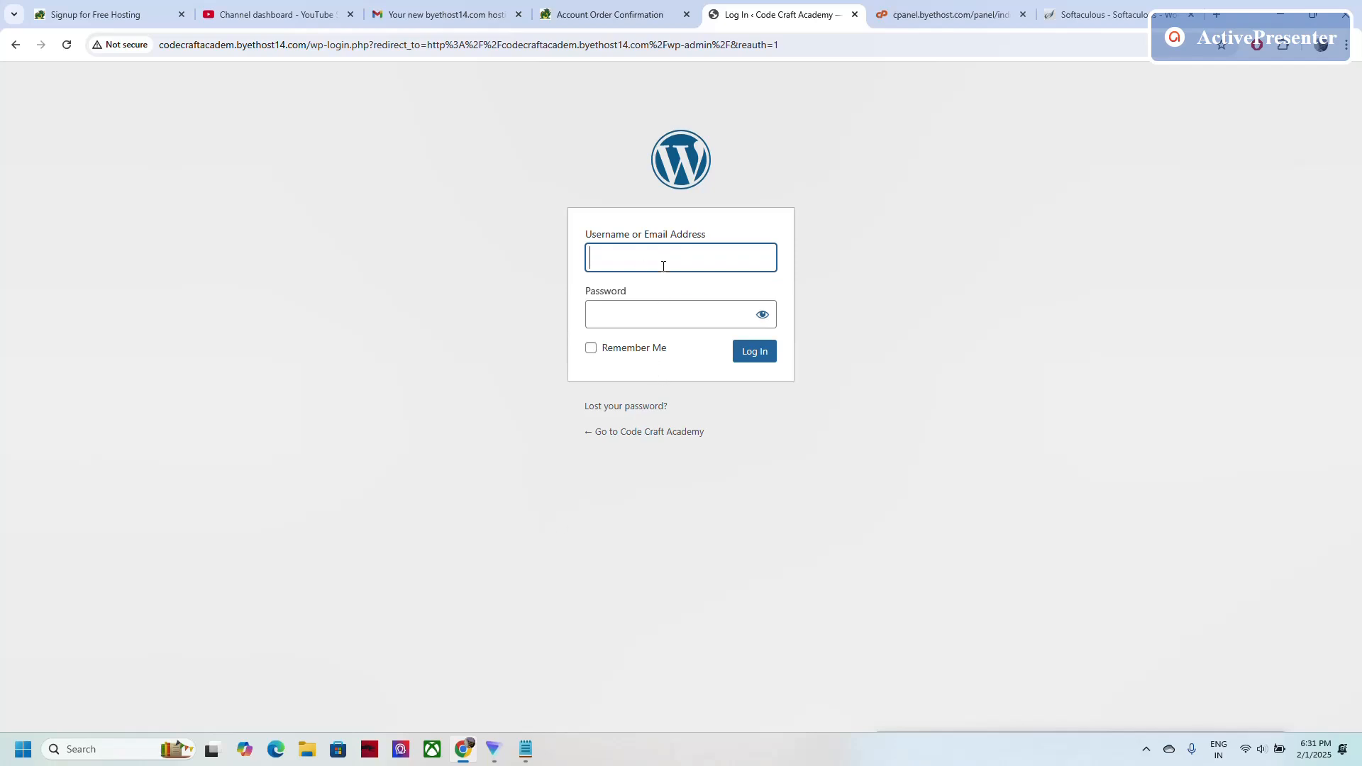
# Log in to WordPress with the admin username copied from the hostbyte.txt notes and the admin password, without saving the password in the browser.
pyautogui.hotkey('alt', 'Tab')
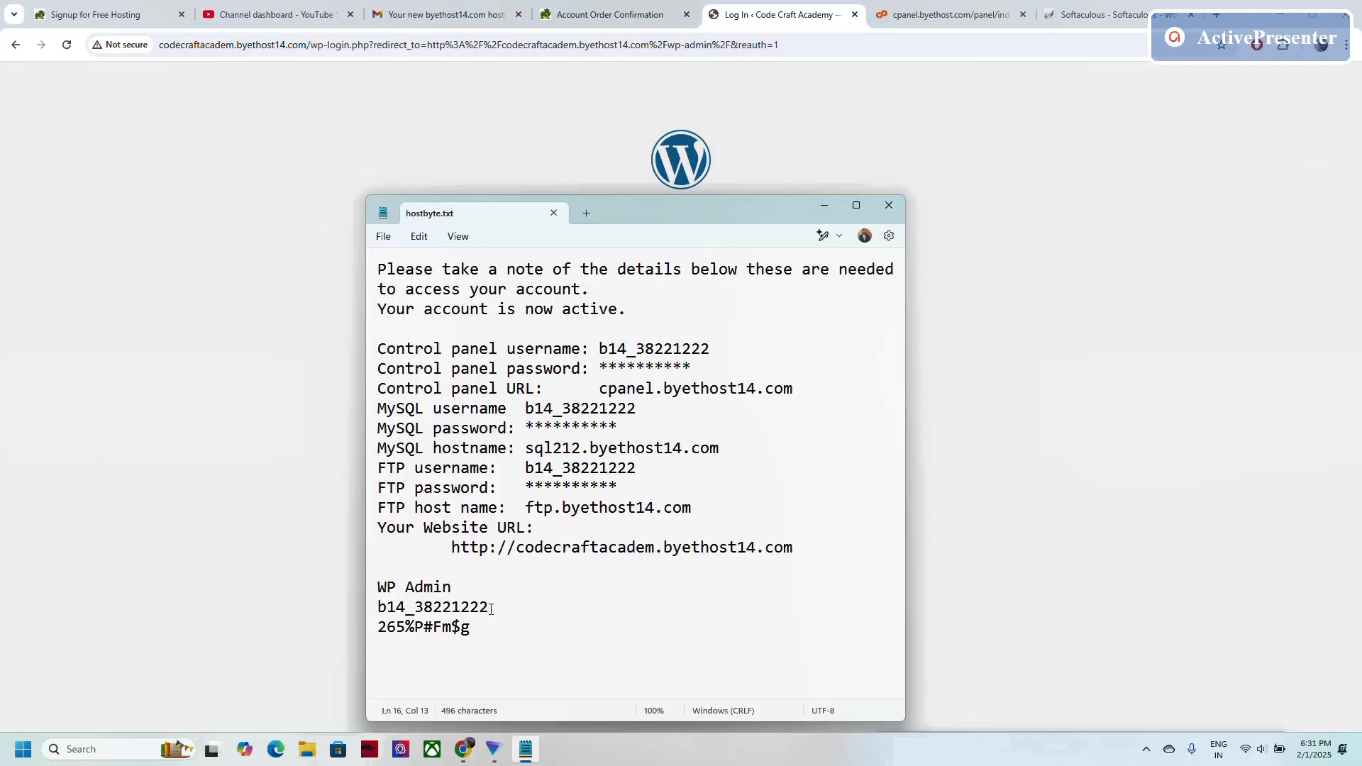
pyautogui.moveTo(490, 607); pyautogui.dragTo(340, 603)
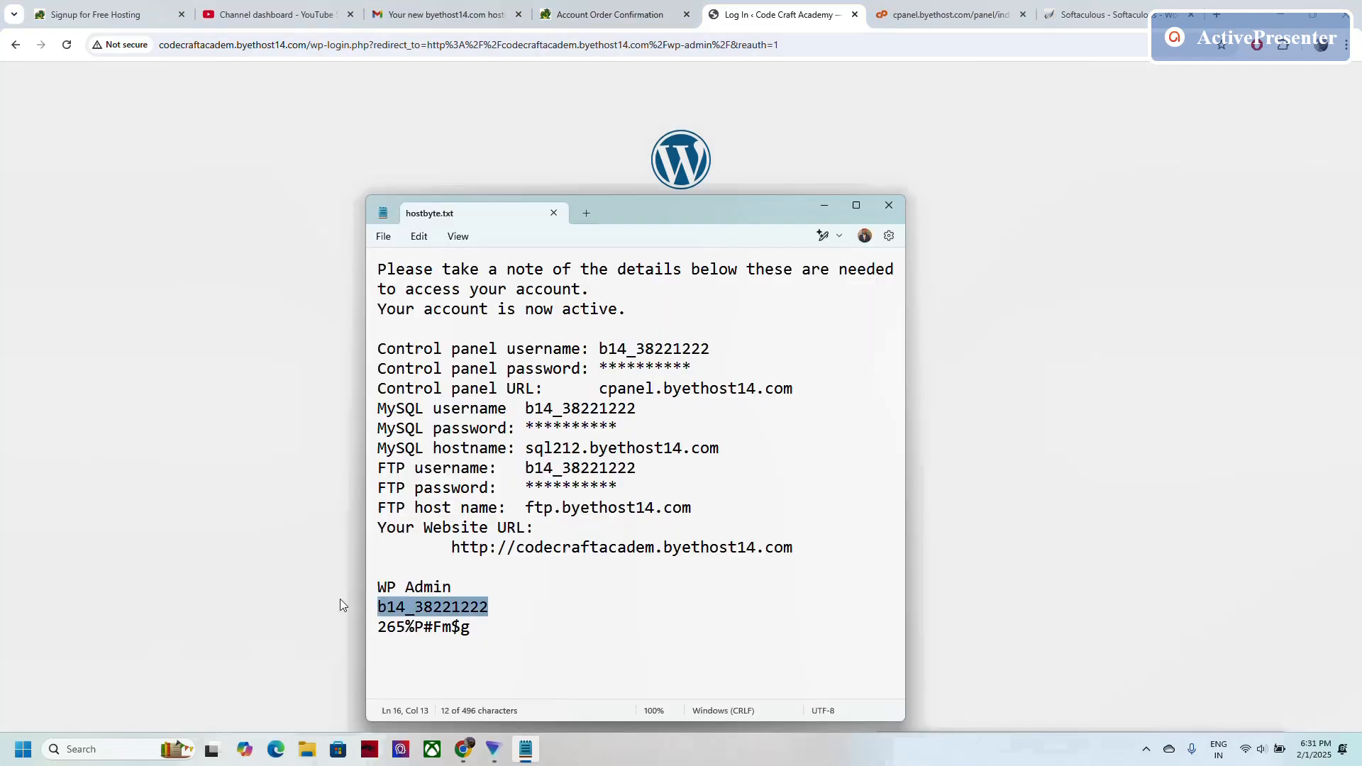
pyautogui.hotkey('ctrl', 'c')
pyautogui.click(291, 504)
pyautogui.click(629, 254)
pyautogui.hotkey('ctrl', 'v')
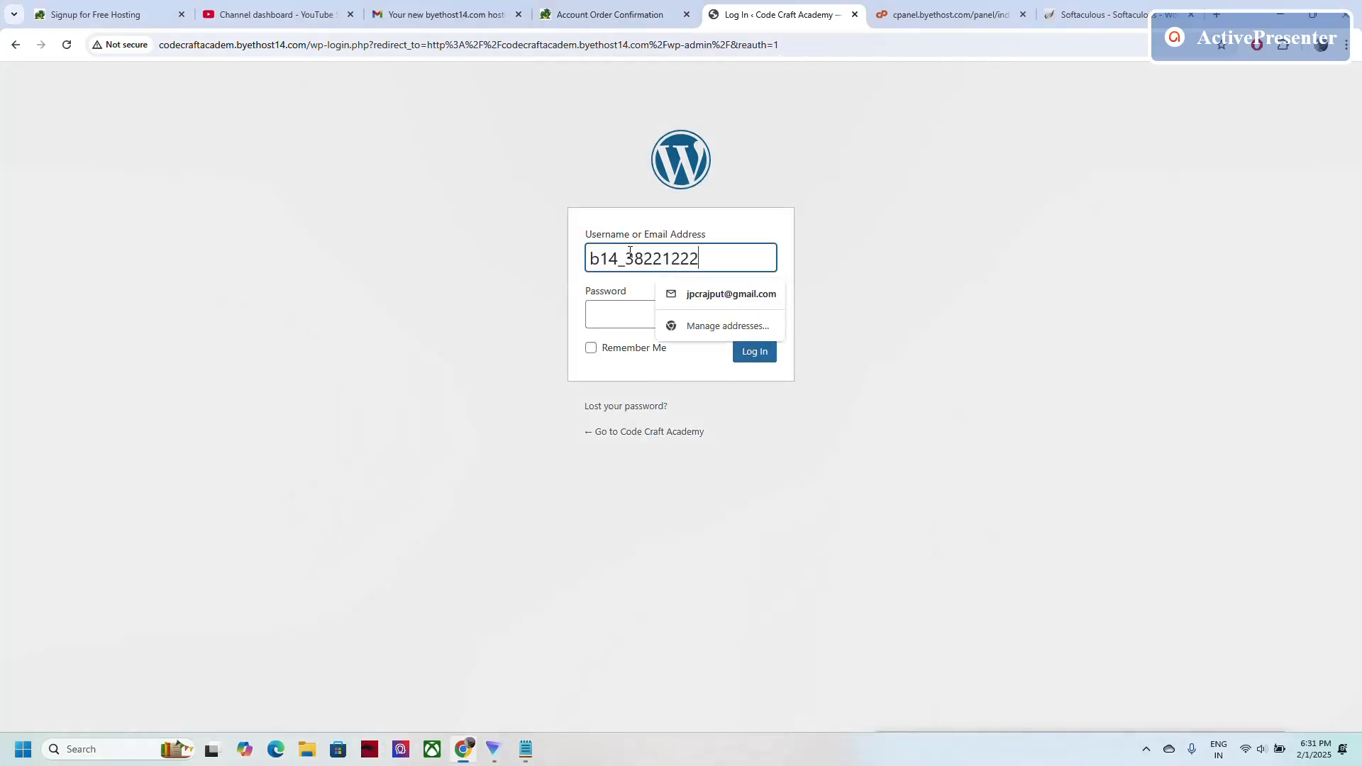
pyautogui.click(606, 319)
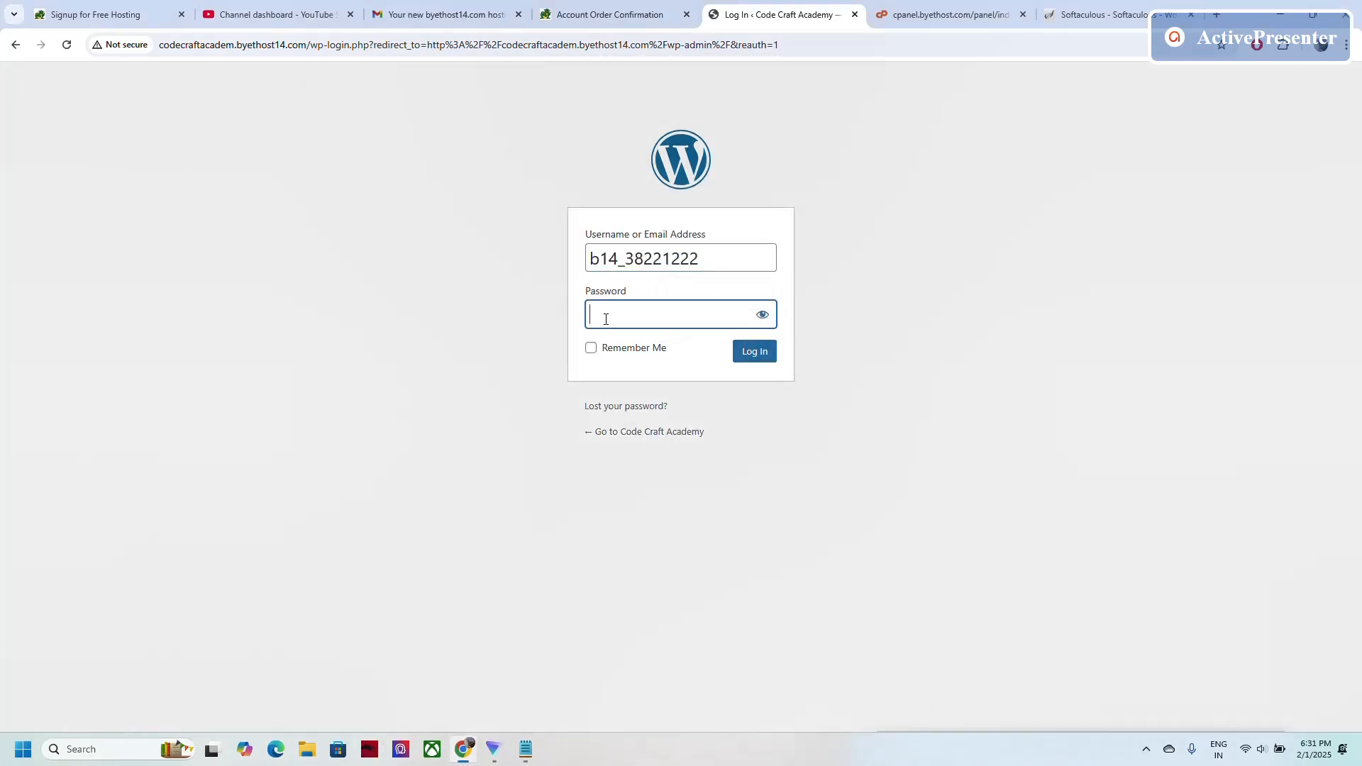
pyautogui.write('************')
pyautogui.click(752, 361)
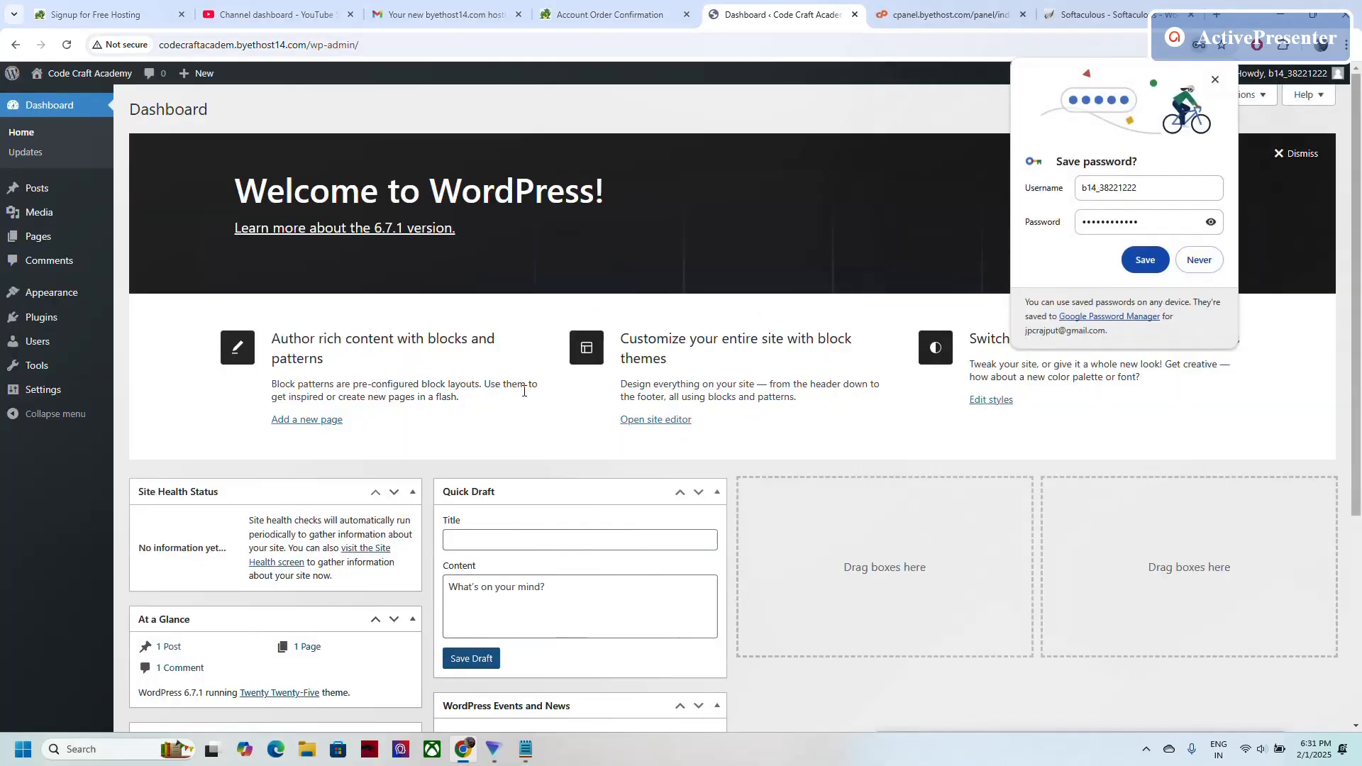
pyautogui.click(1199, 260)
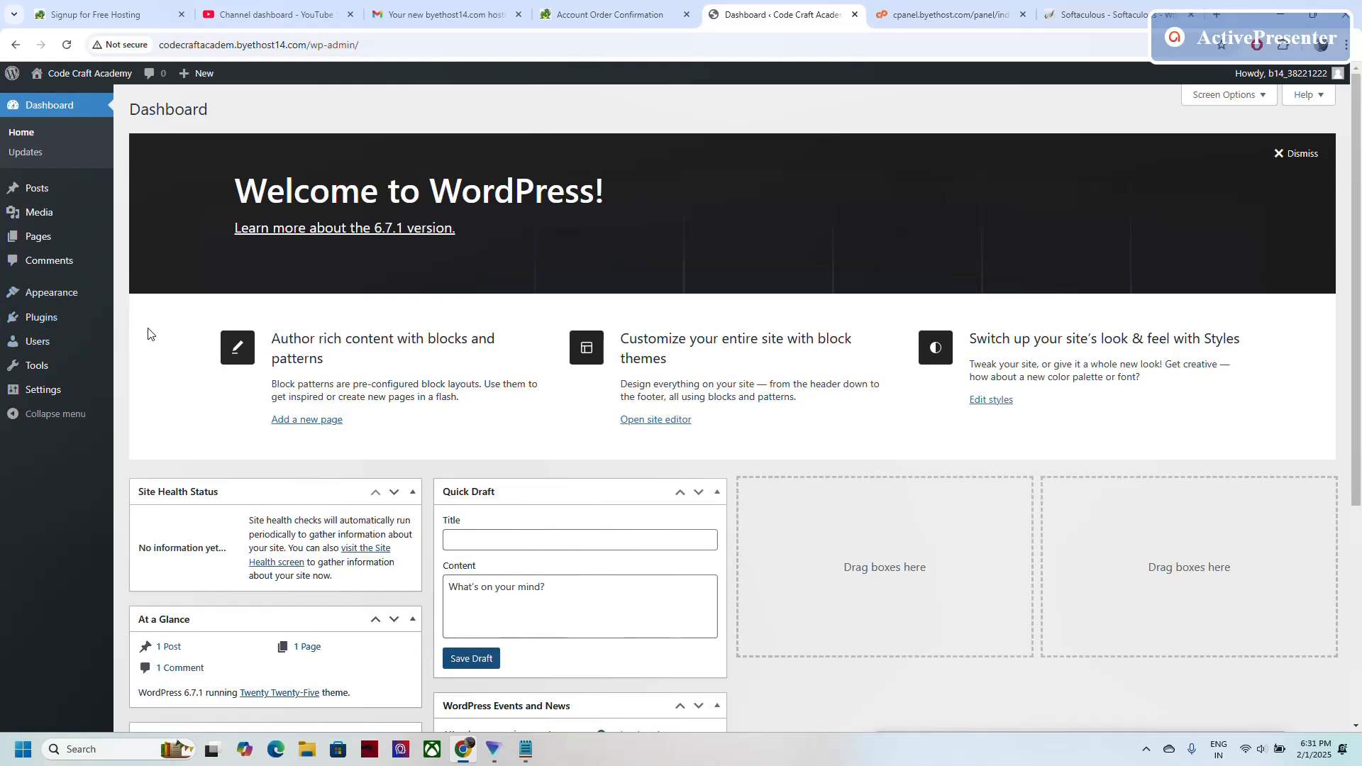
# Start adding a new WordPress theme and search the theme directory for Astra.
pyautogui.click(59, 304)
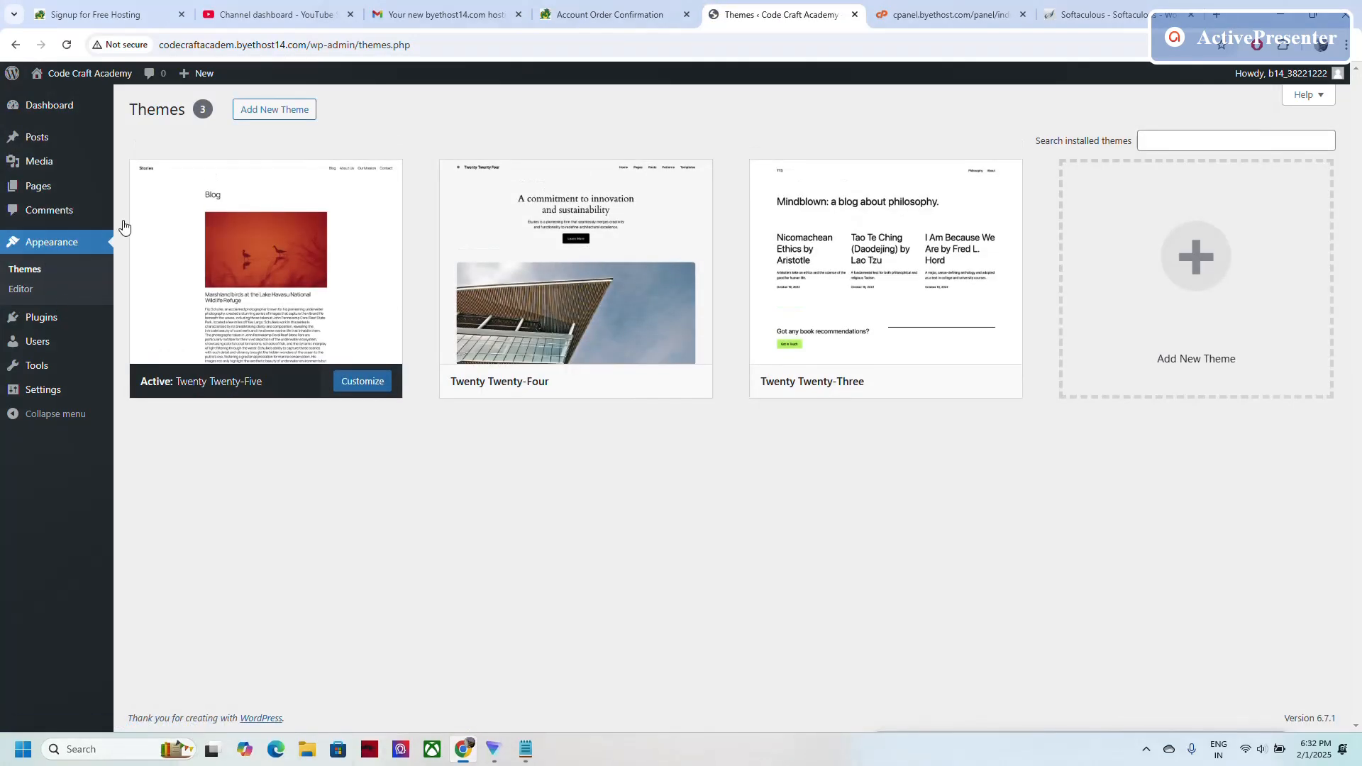
pyautogui.click(272, 111)
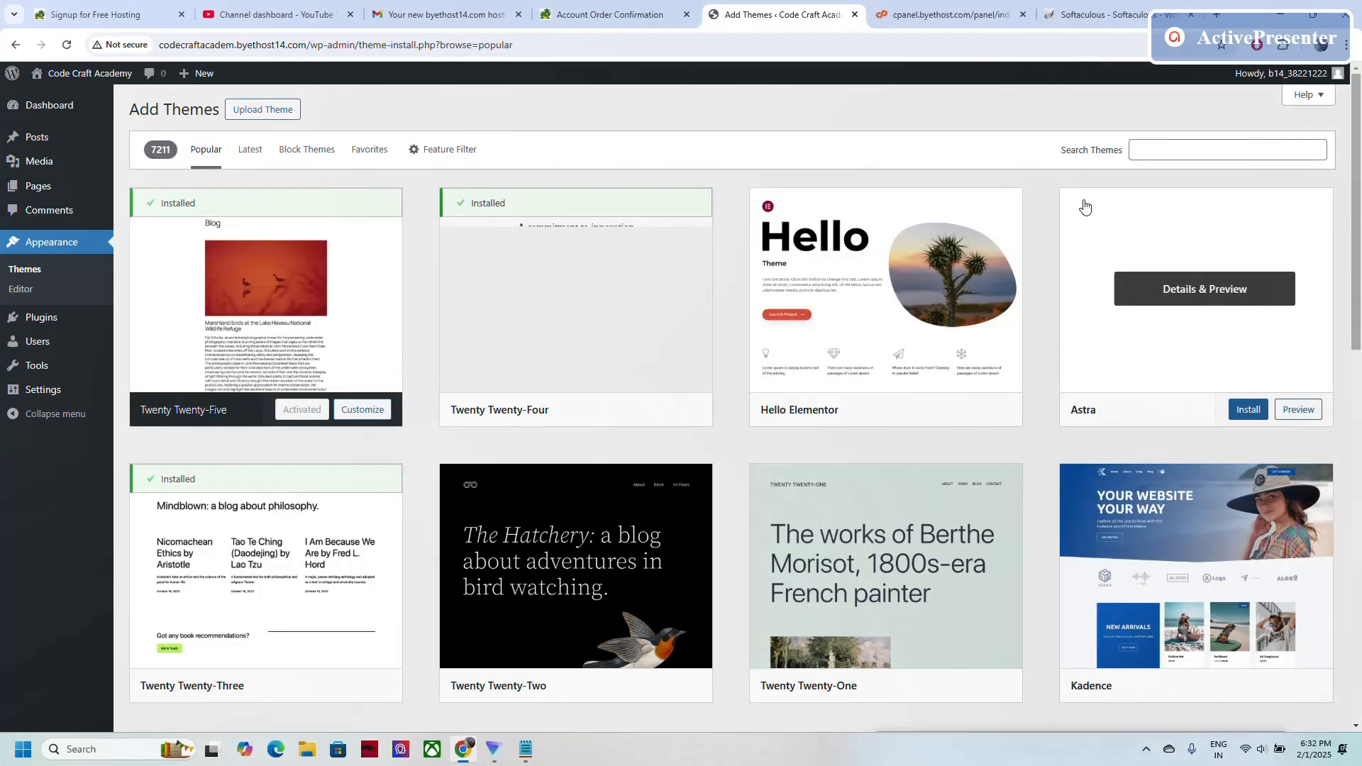
pyautogui.click(1154, 154)
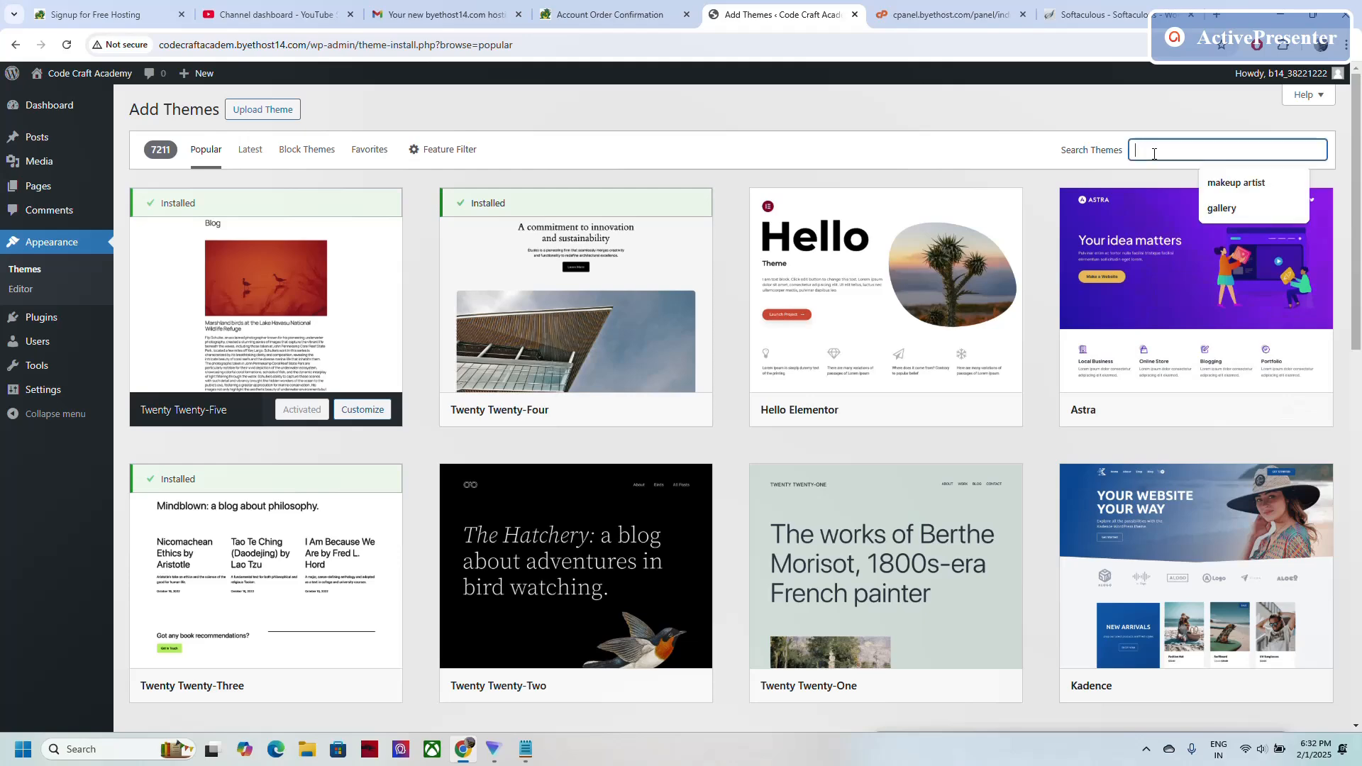
pyautogui.write('Astra')
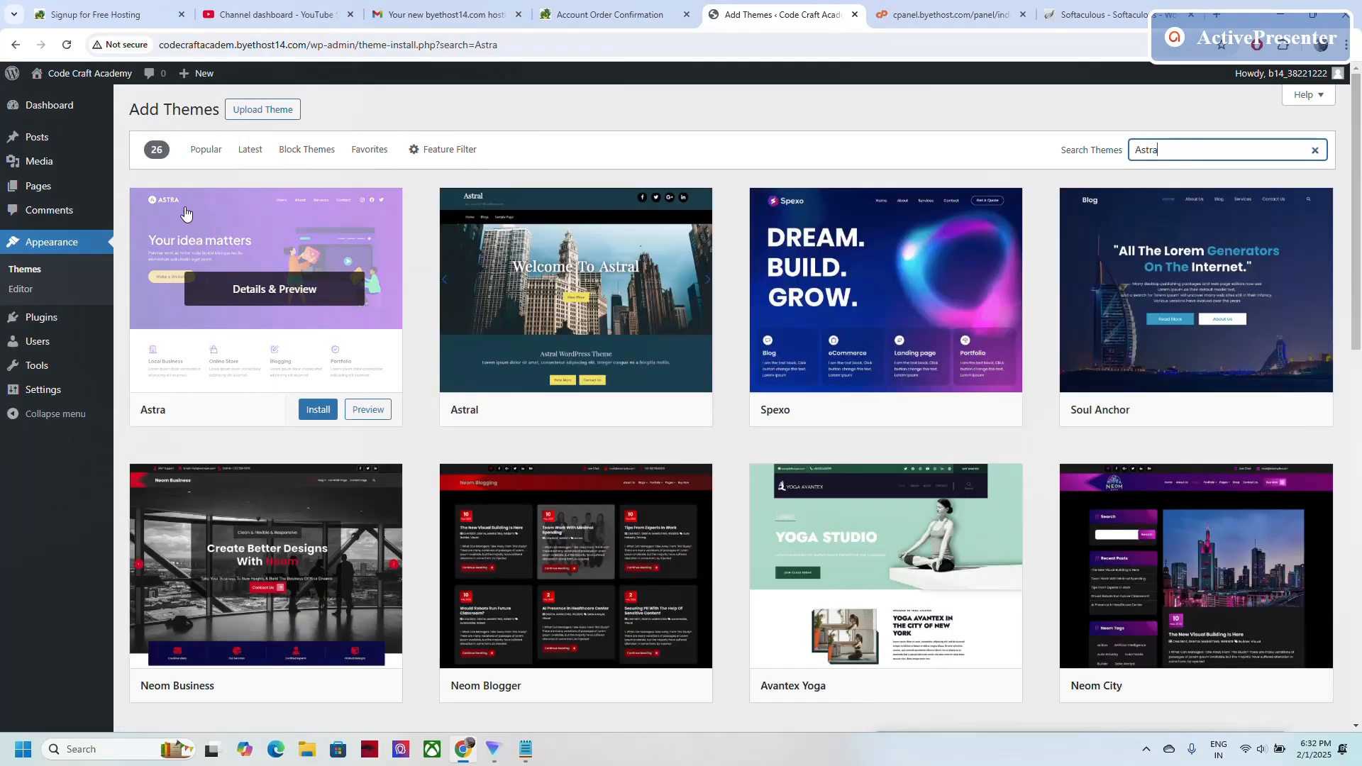
# Install and activate the Astra theme and the Starter Templates plugin by Brainstorm Force.
pyautogui.click(315, 411)
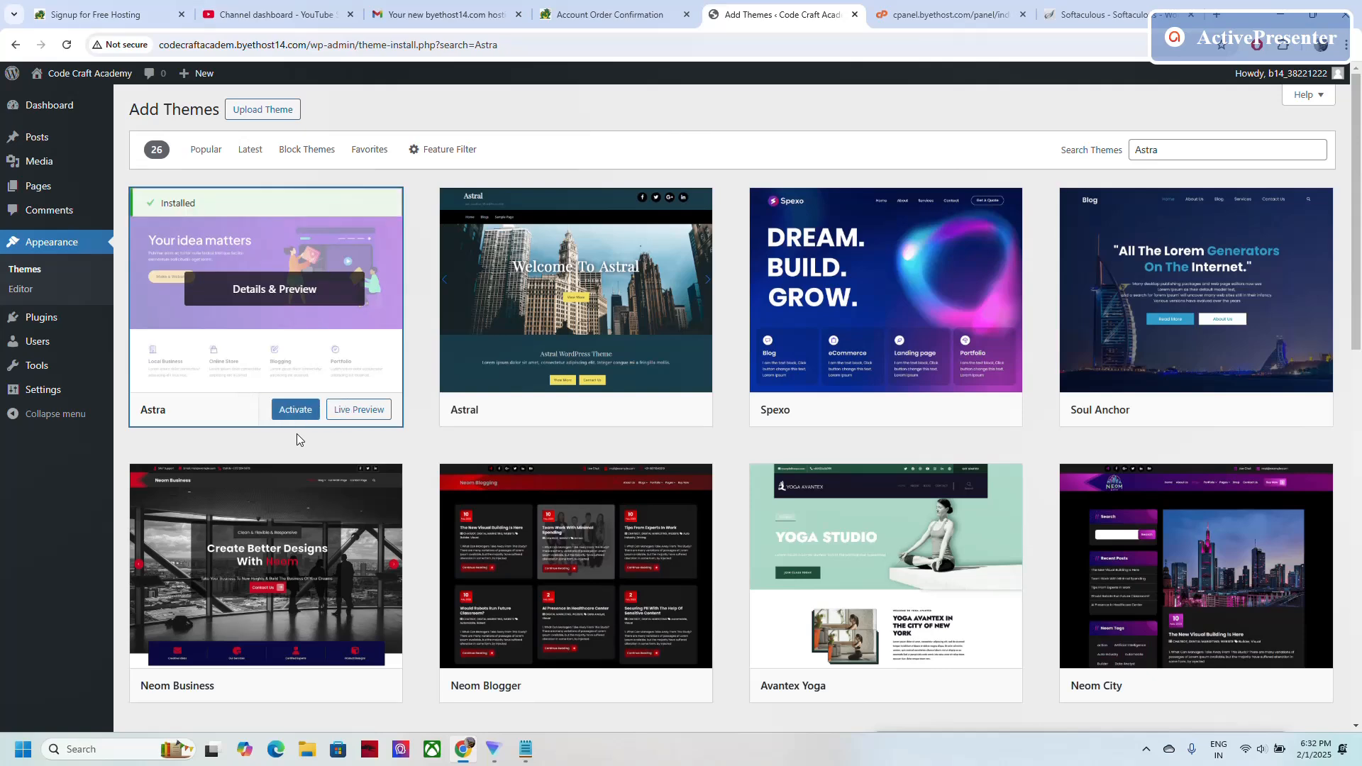
pyautogui.click(297, 411)
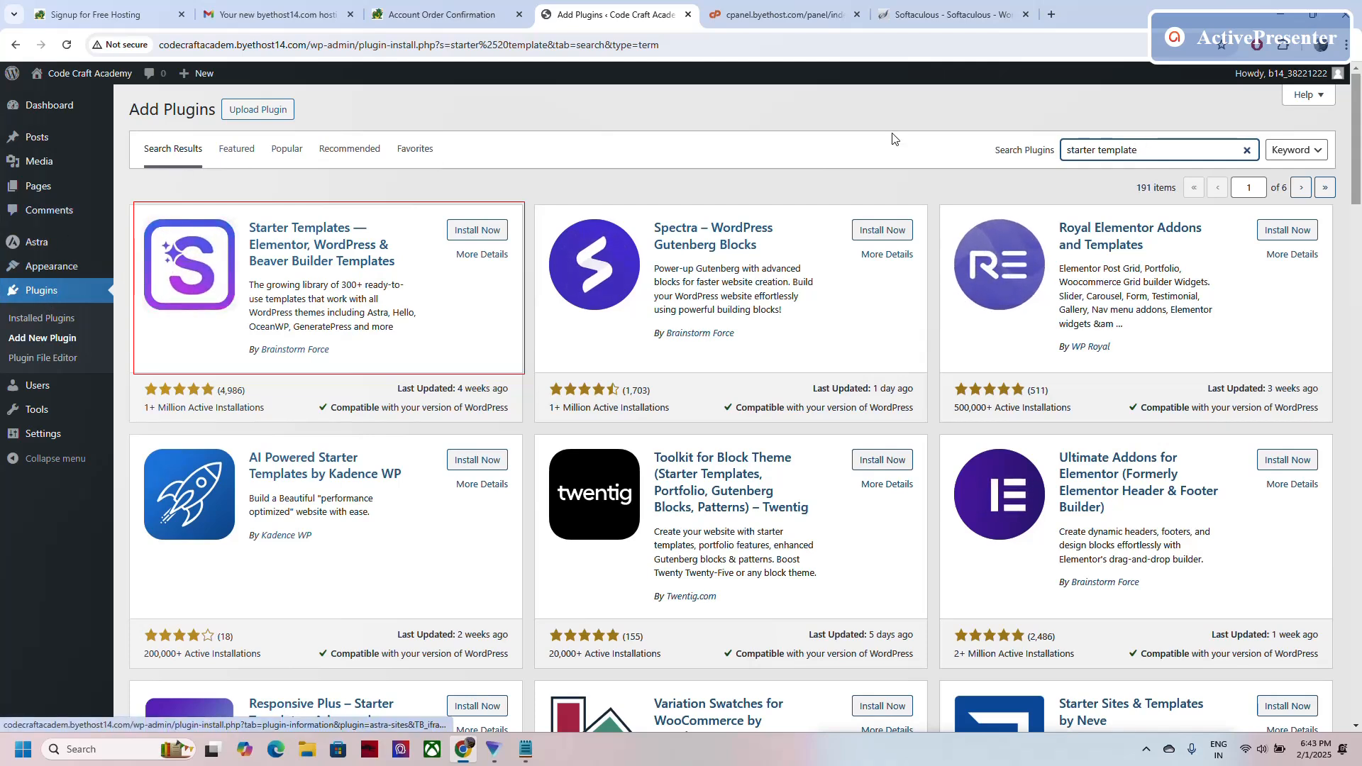
pyautogui.click(465, 229)
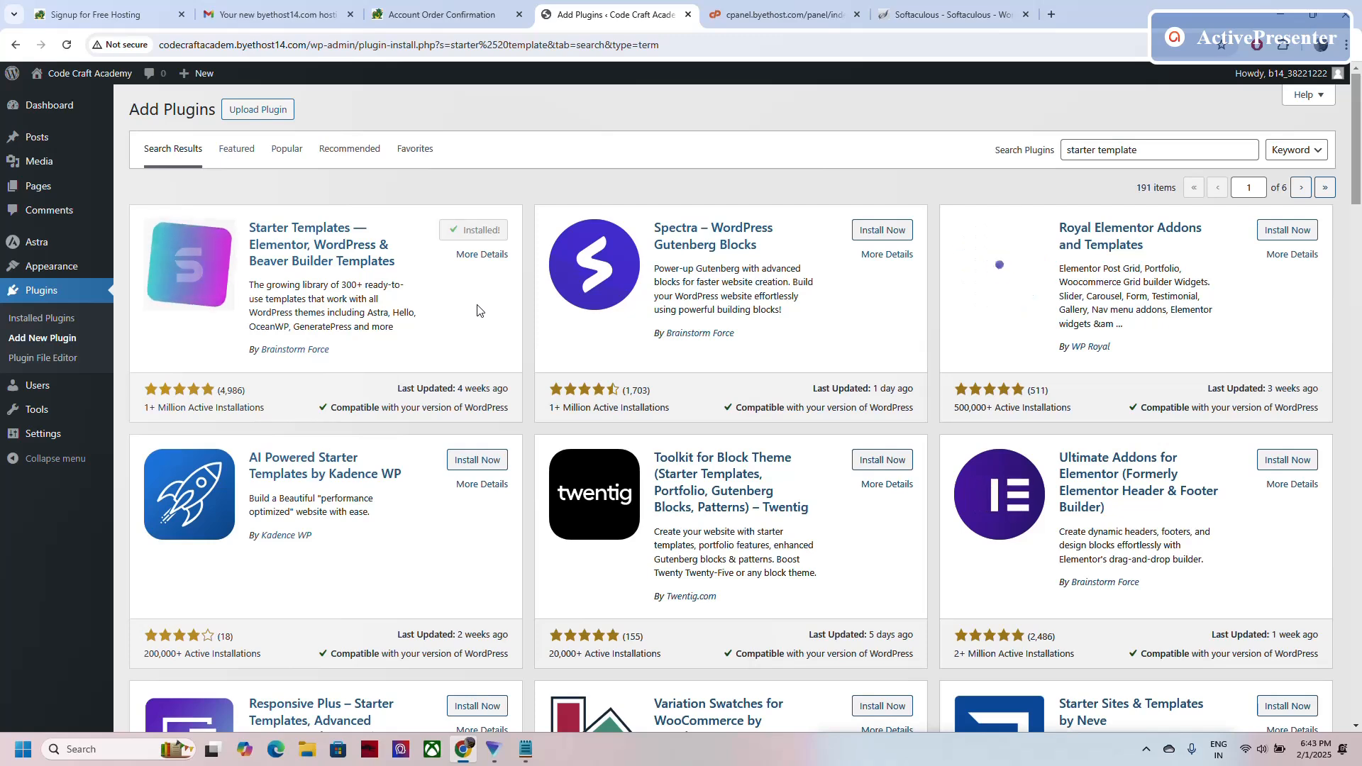
pyautogui.click(488, 234)
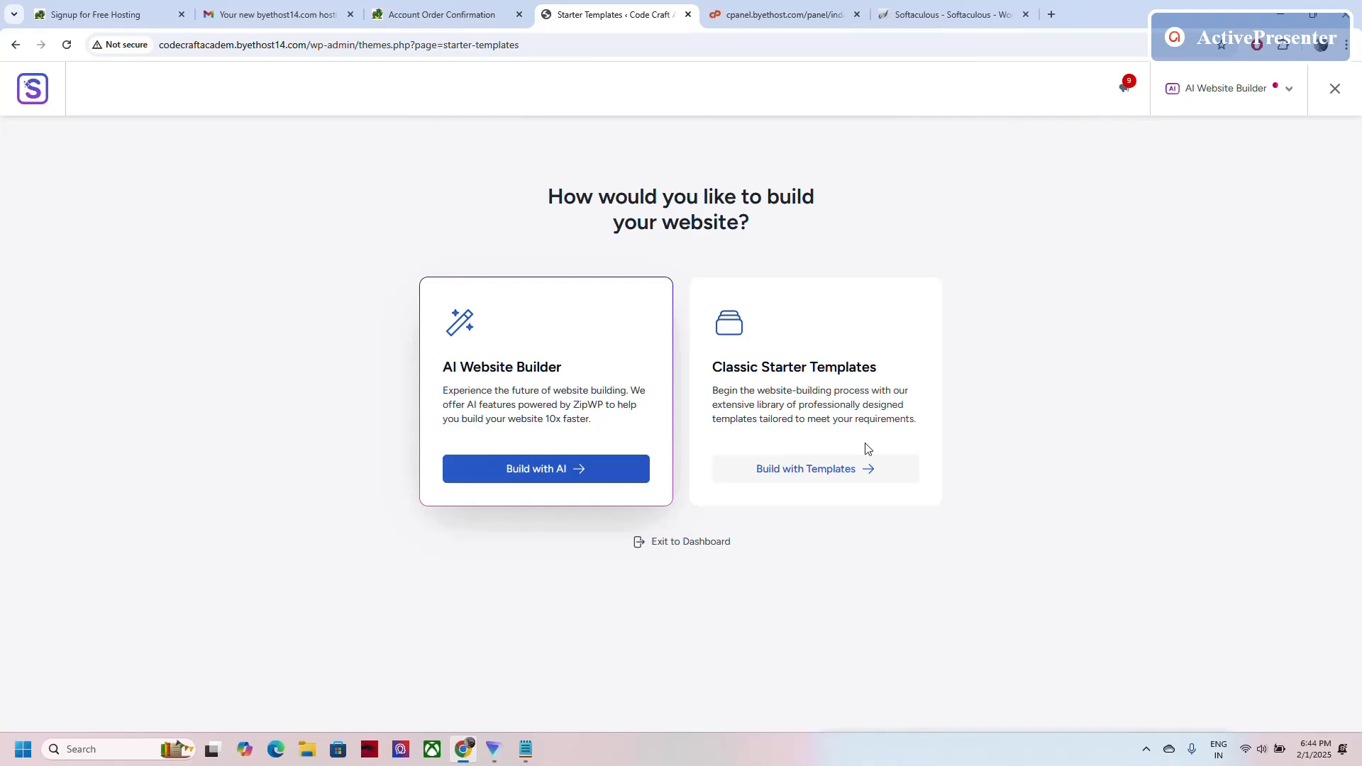
# Start building from the Classic Starter Templates with Elementor as the page builder, and choose the Language Tutors template.
pyautogui.click(806, 475)
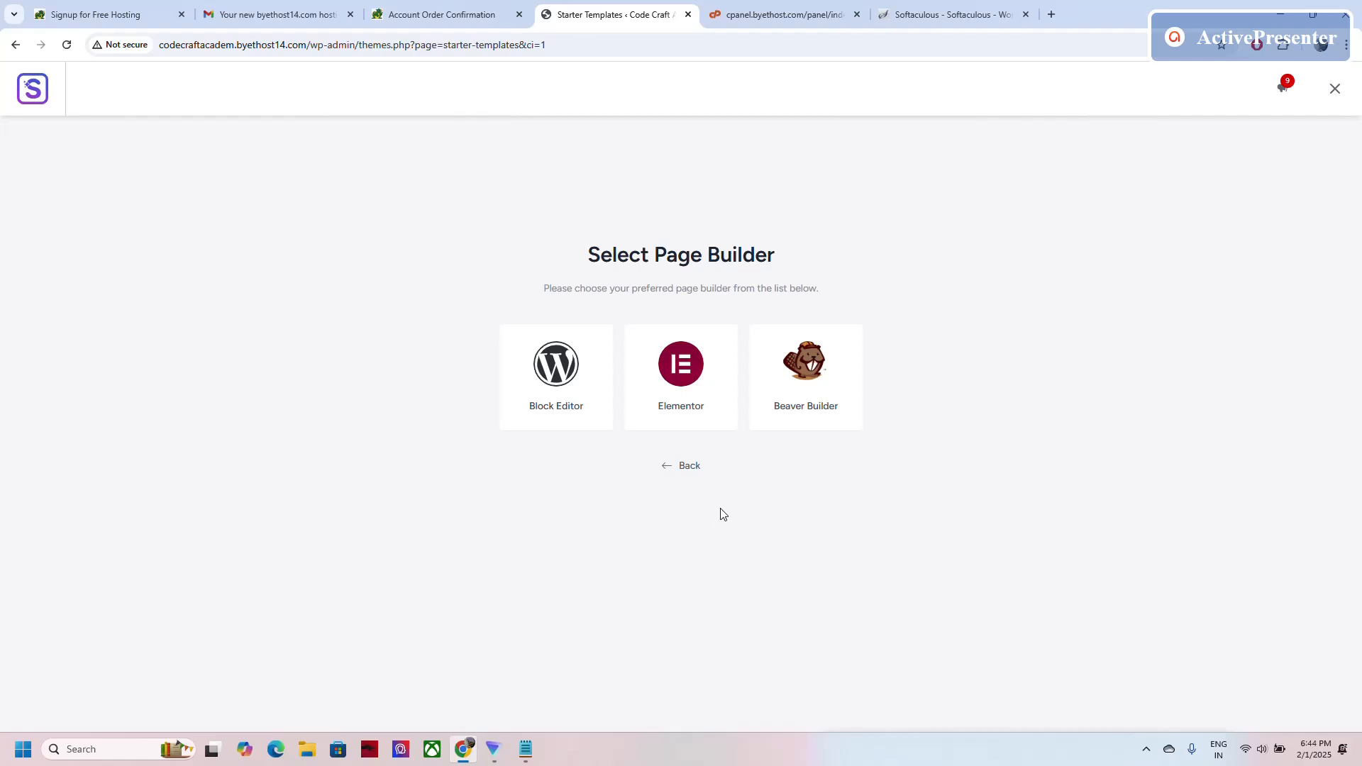
pyautogui.click(683, 424)
pyautogui.scroll(4, 579, 412)
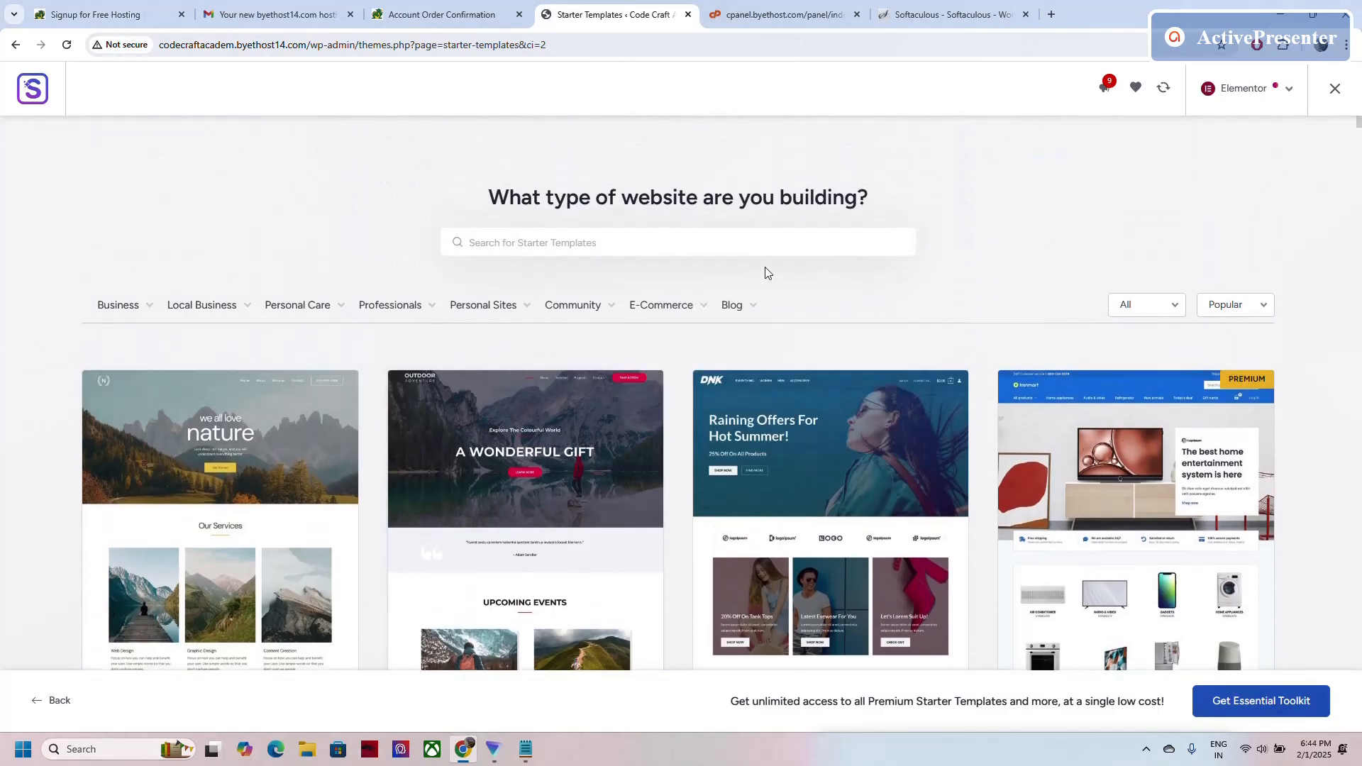
pyautogui.scroll(-3, 924, 289)
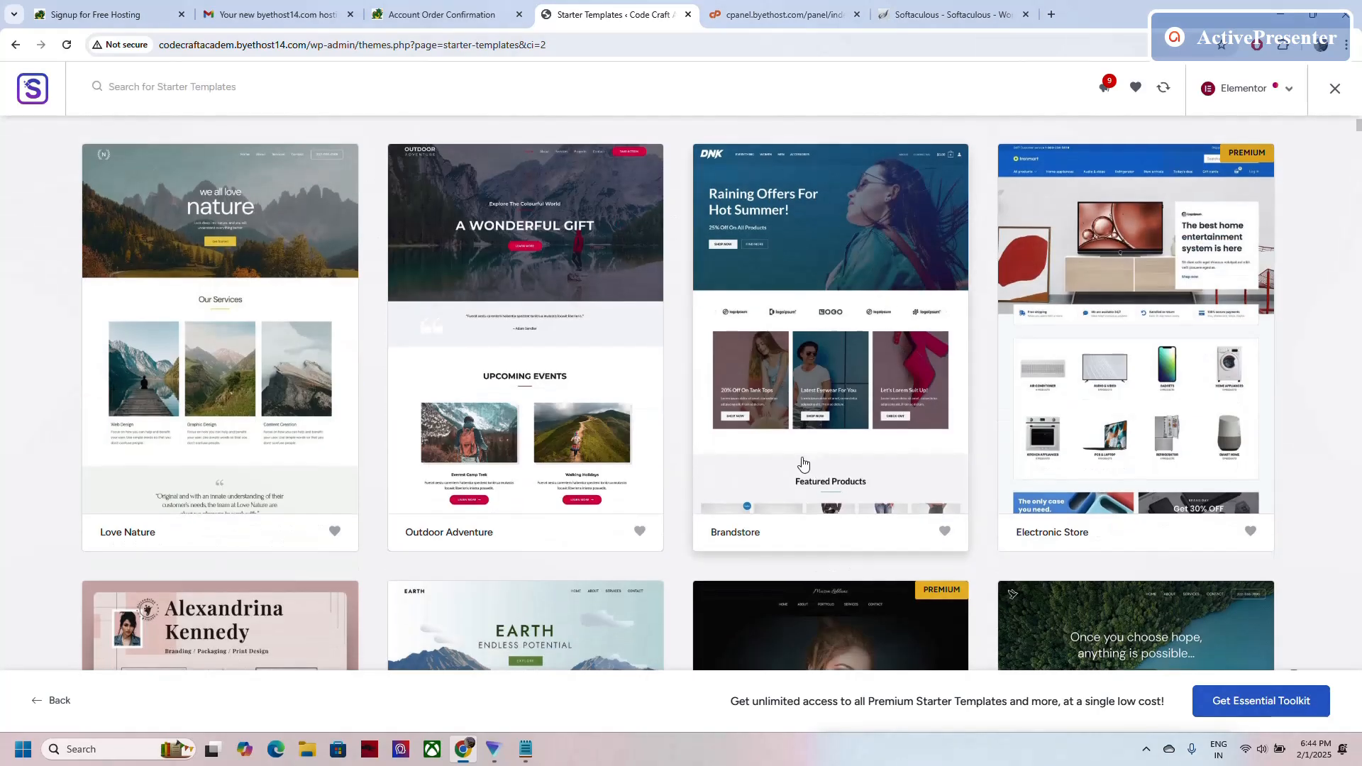
pyautogui.scroll(1, 642, 512)
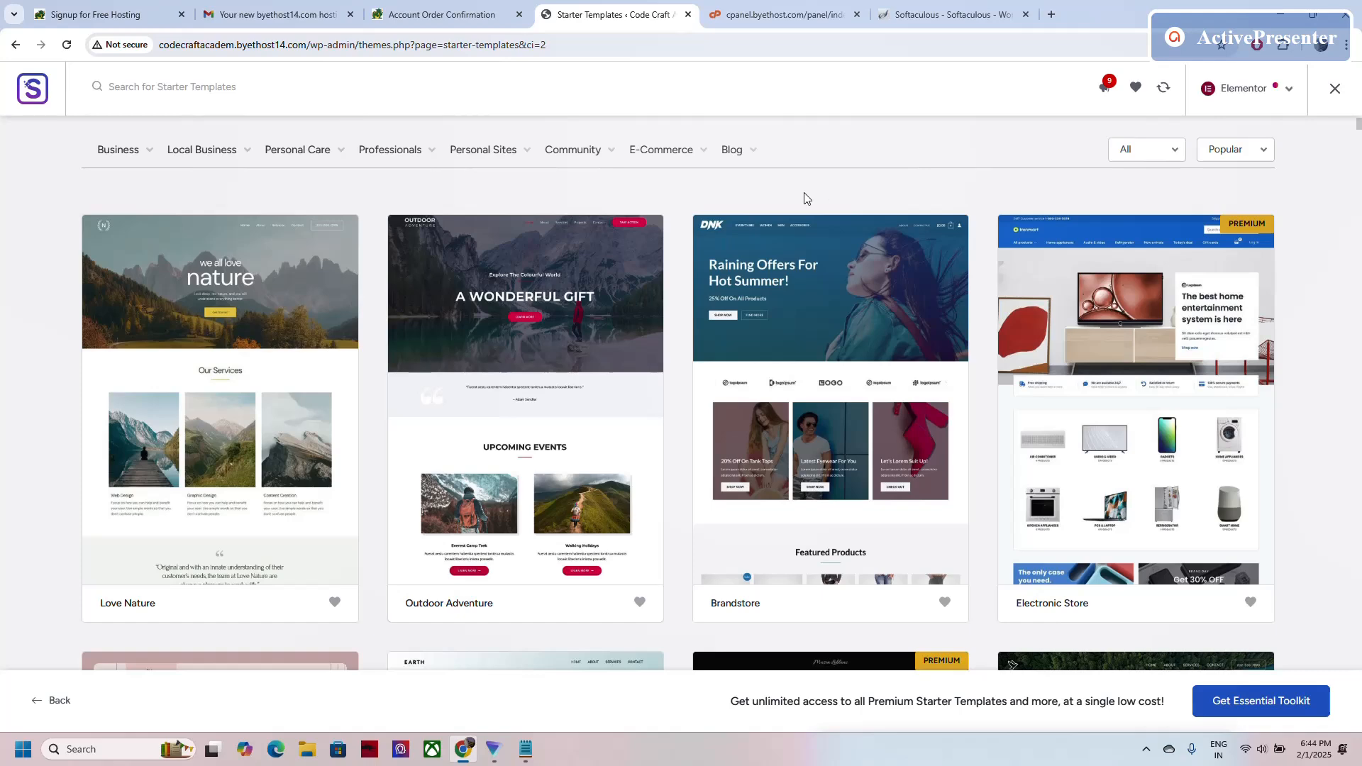
pyautogui.scroll(1, 648, 442)
pyautogui.scroll(-8, 652, 447)
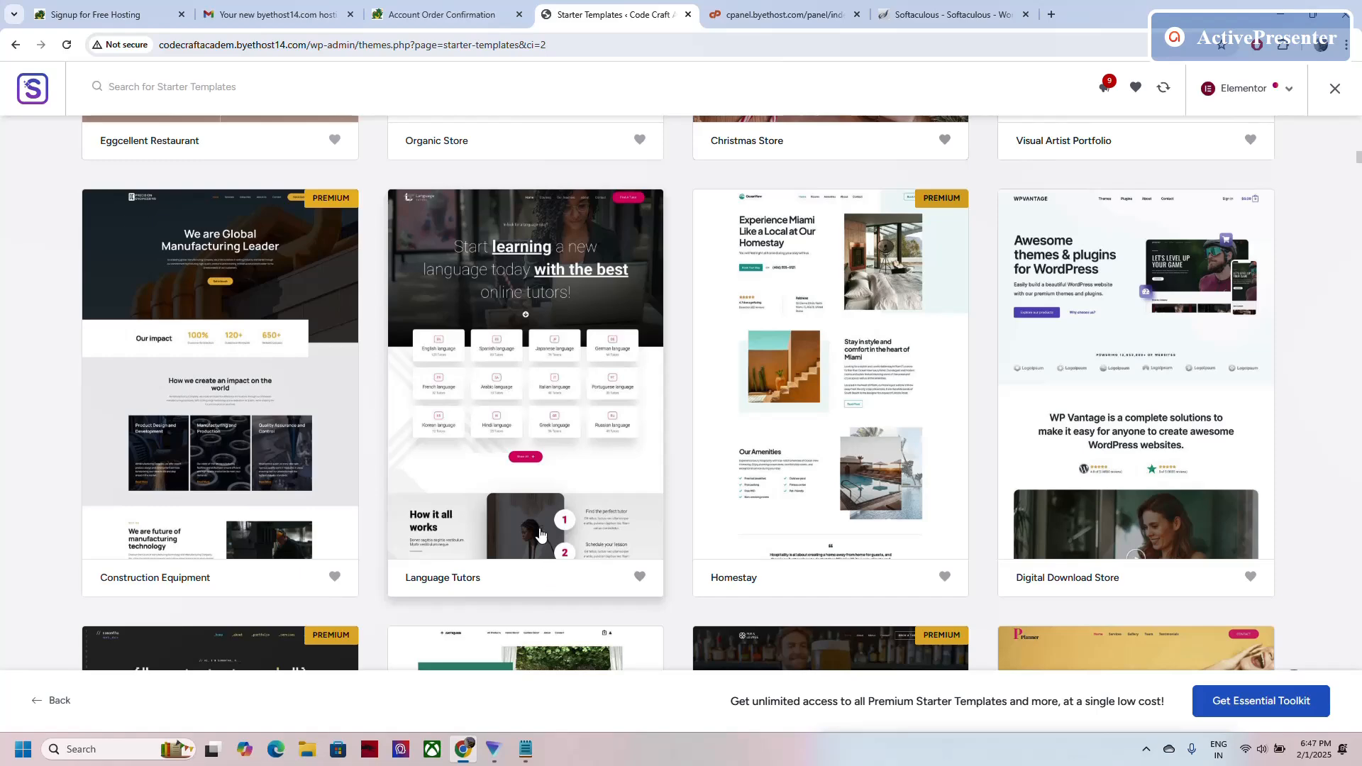
pyautogui.click(596, 469)
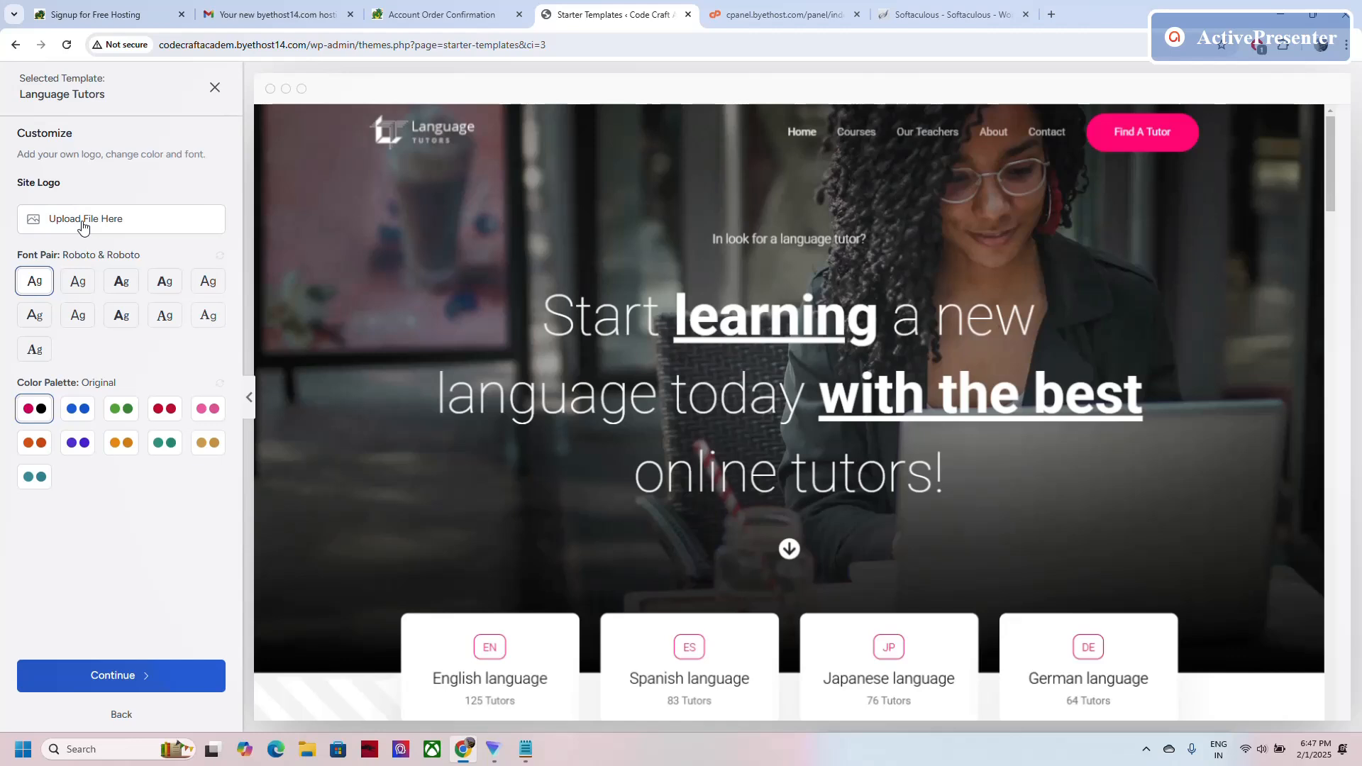
# Look through the file upload, media library and image search options for the site logo, and close the media dialog.
pyautogui.click(83, 222)
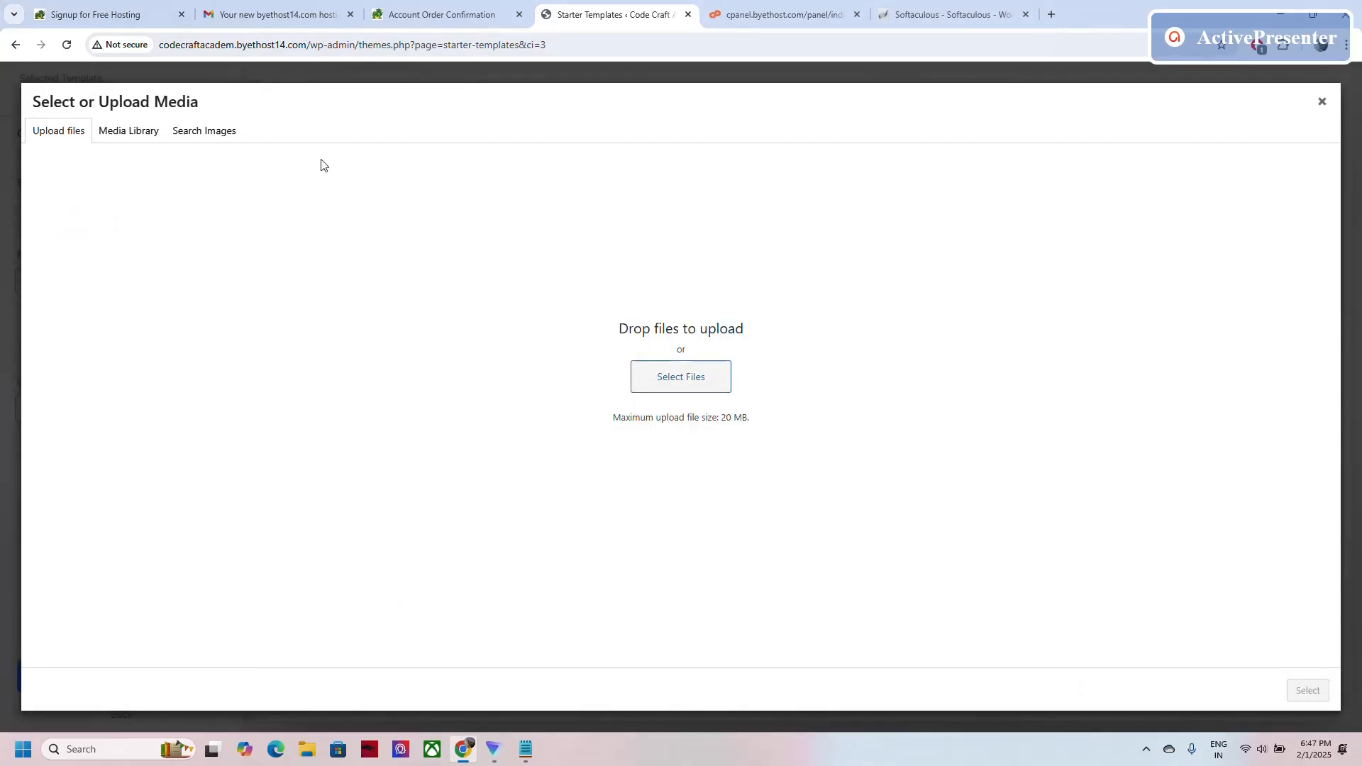
pyautogui.click(188, 132)
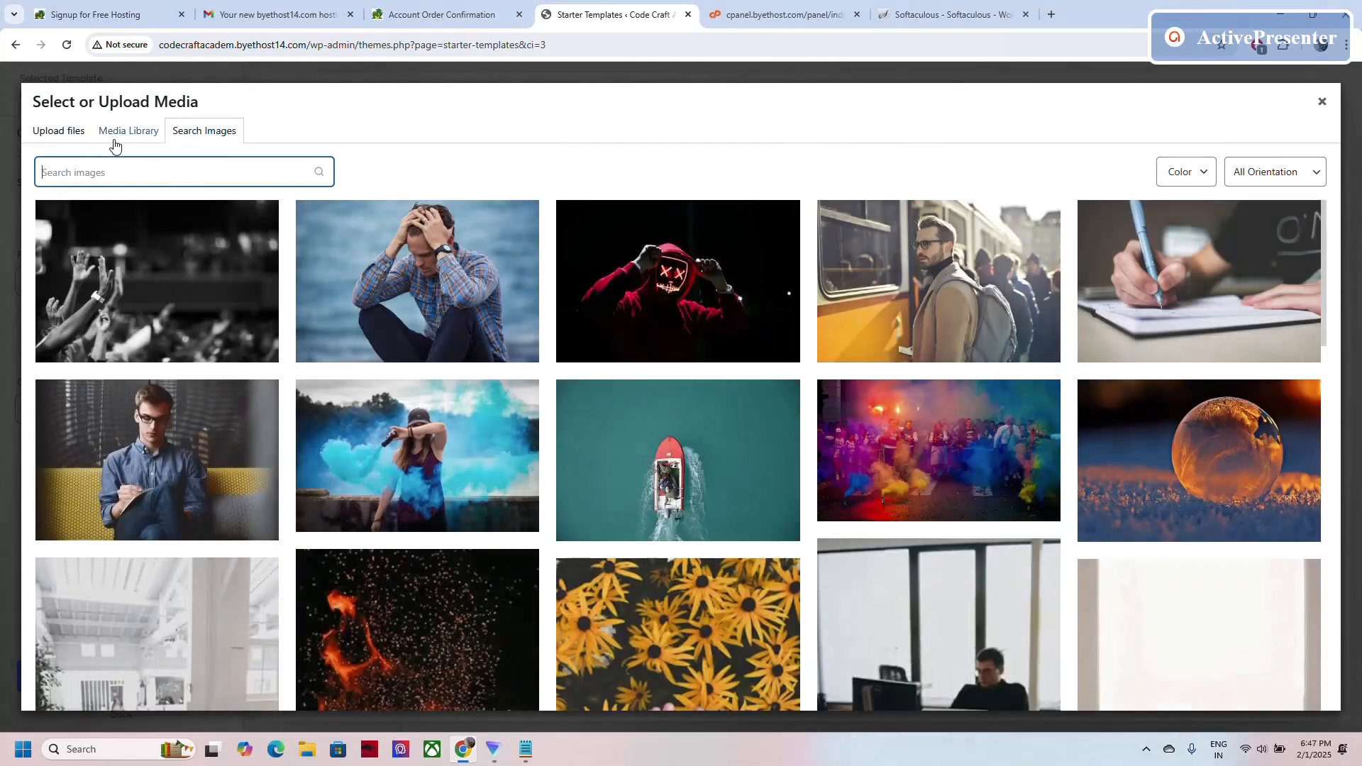
pyautogui.click(115, 136)
pyautogui.click(60, 137)
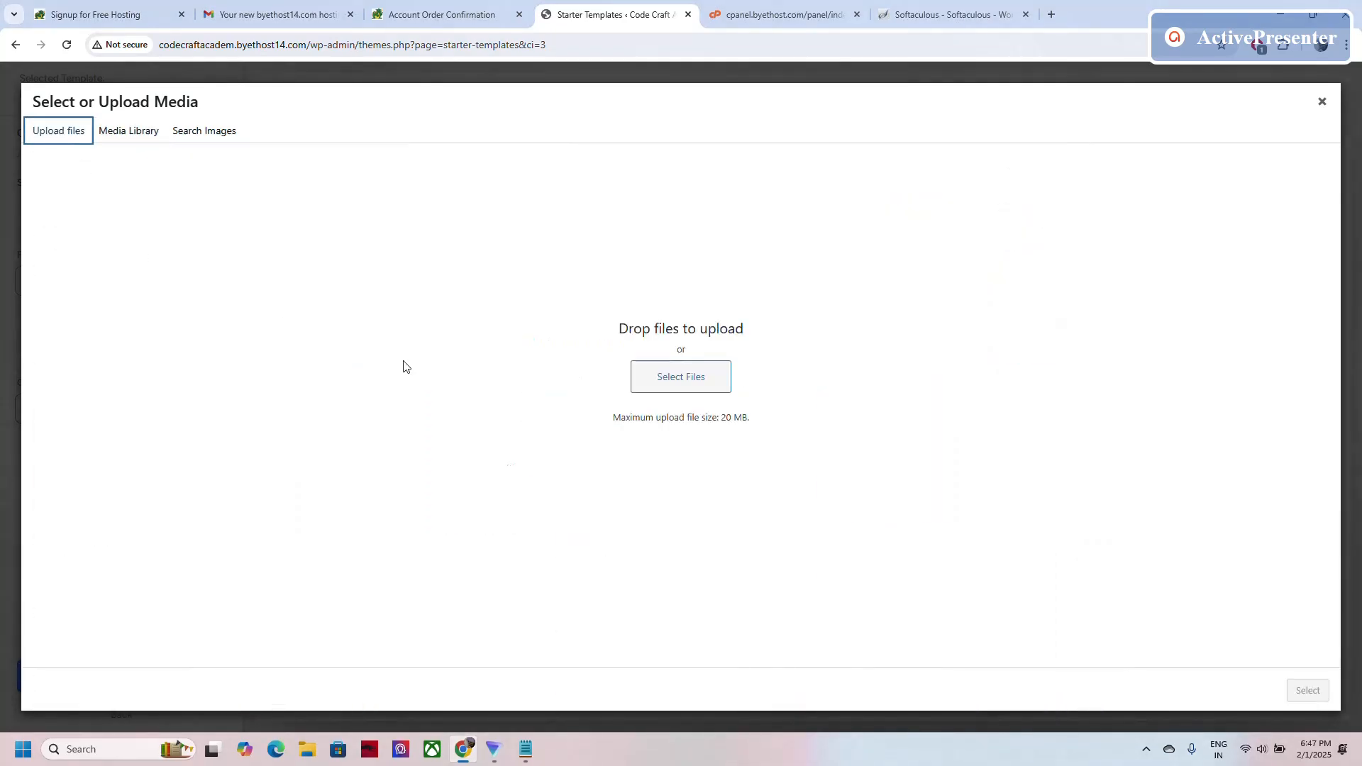
pyautogui.click(127, 139)
pyautogui.click(60, 136)
pyautogui.click(1323, 104)
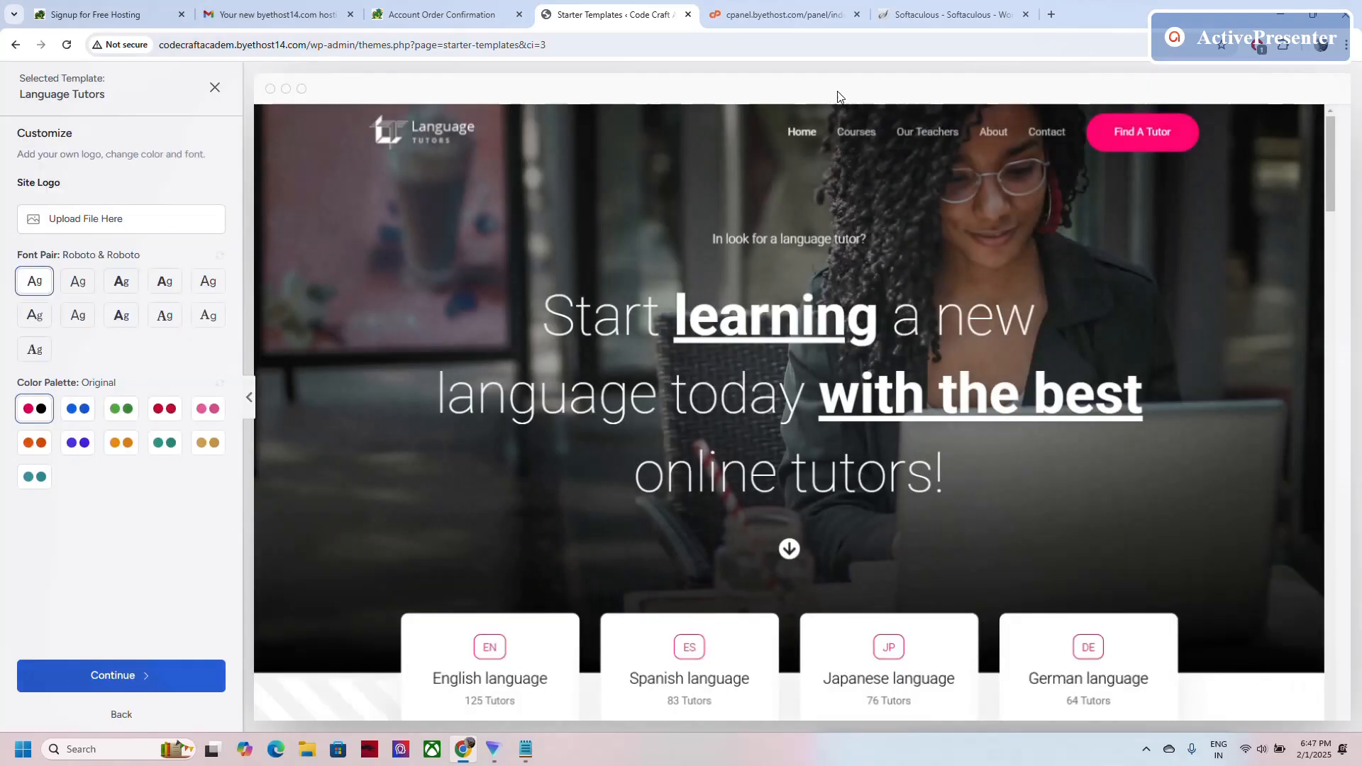
# Try the green and pink color palettes on the Language Tutors template and restore the Original palette.
pyautogui.click(122, 409)
pyautogui.click(208, 408)
pyautogui.click(34, 409)
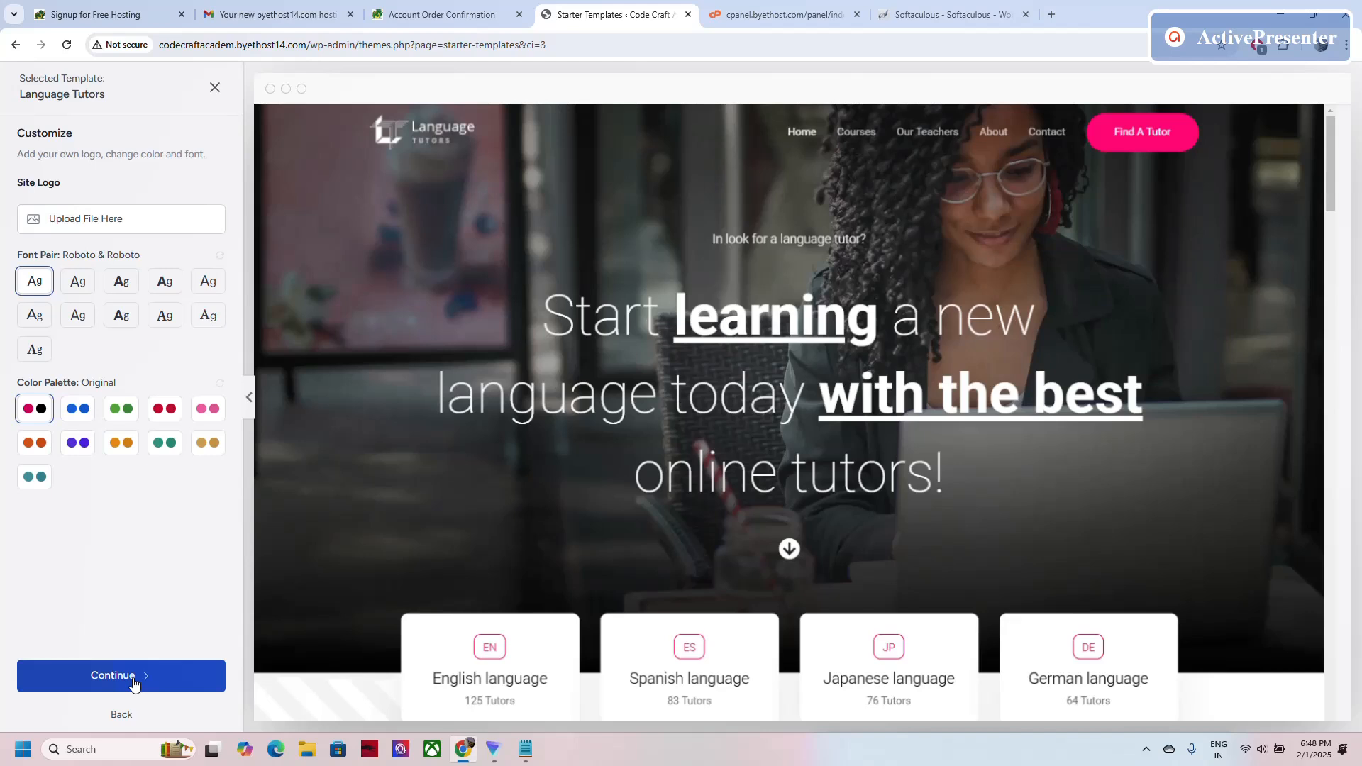
# Accept the template's logo, font and color settings, and add the Video Player feature to the website.
pyautogui.click(133, 683)
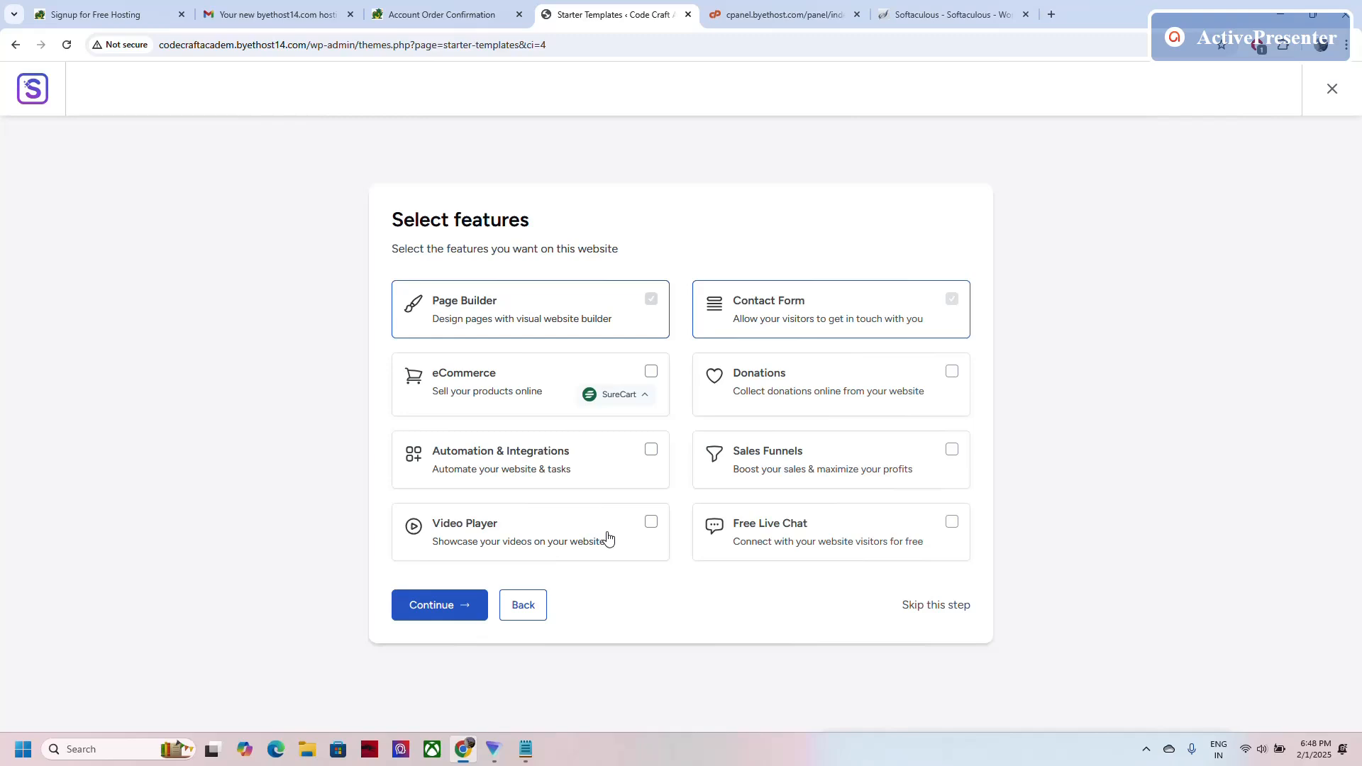
pyautogui.click(651, 525)
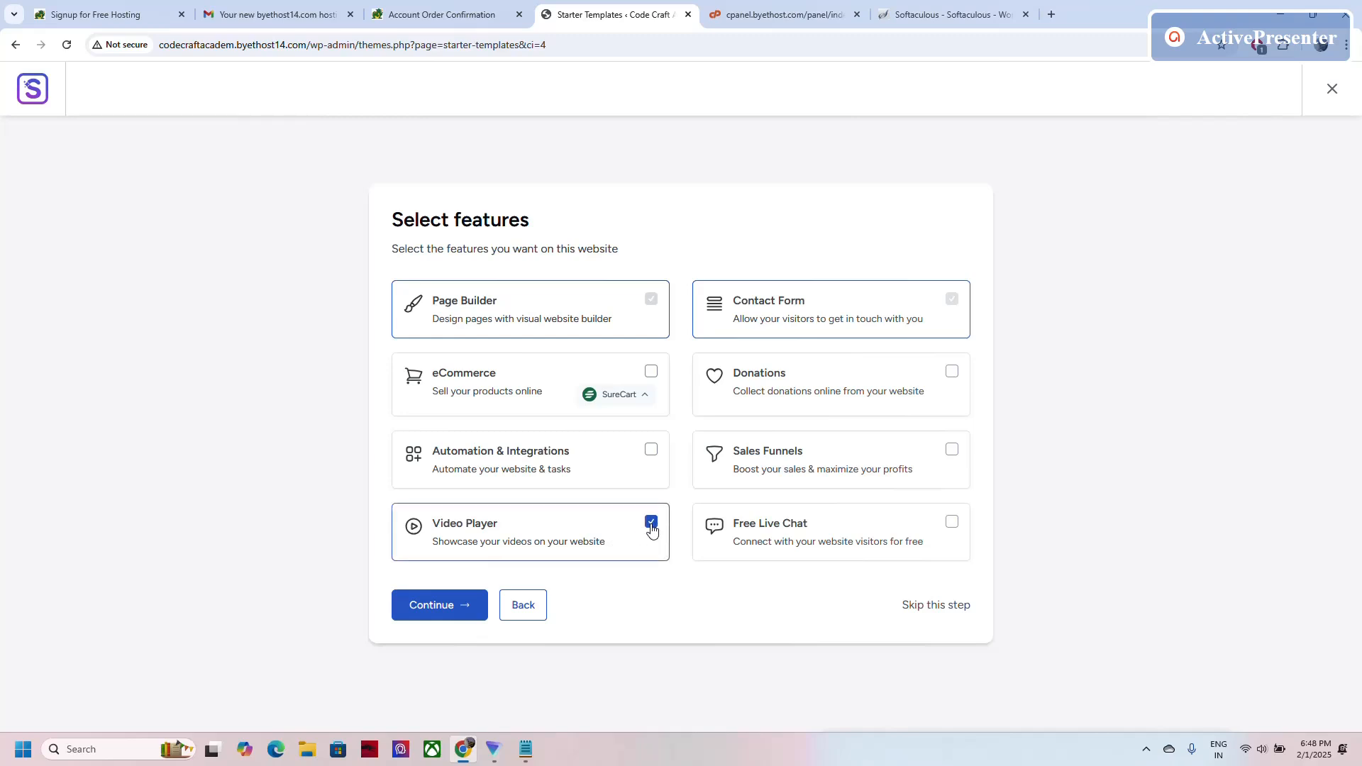
pyautogui.click(436, 608)
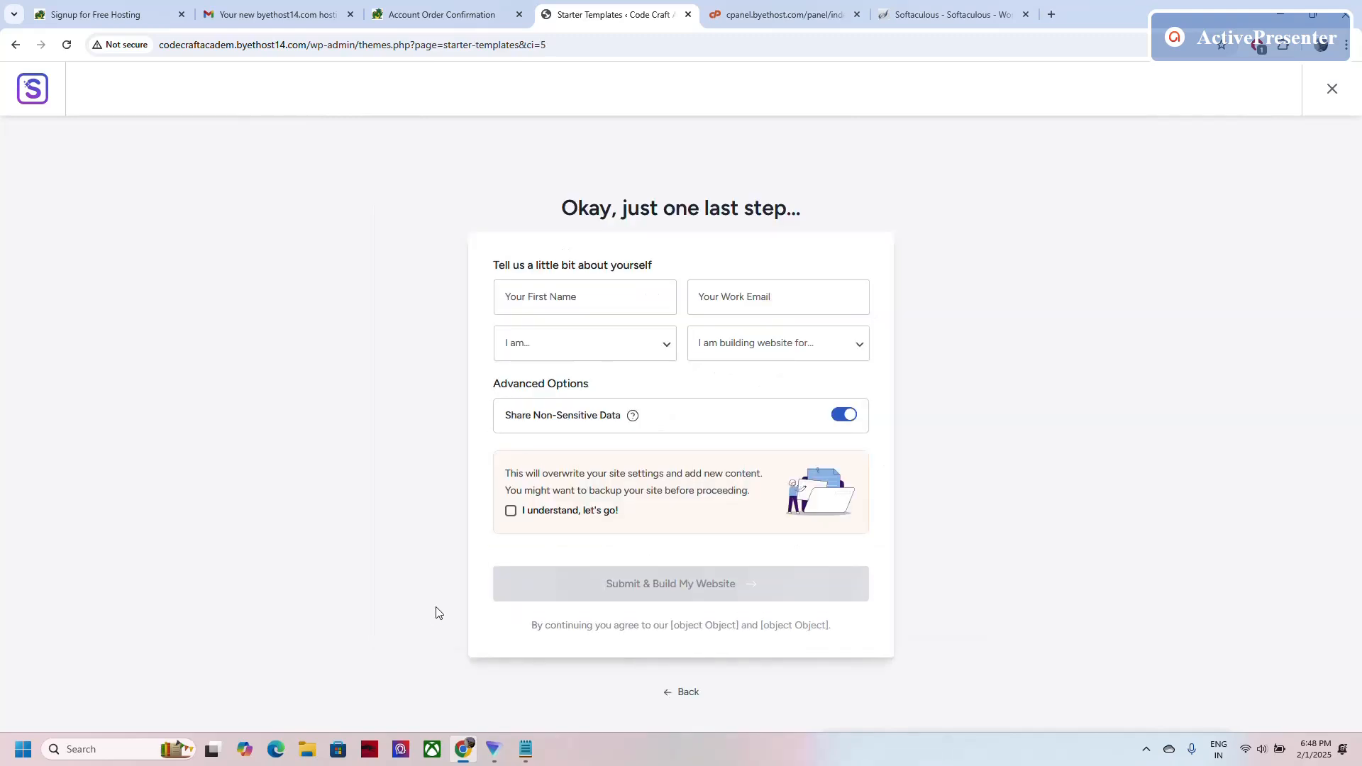
# Enter the first name and work email, choose Intermediate and Myself/My Company, accept the overwrite notice, and build the website.
pyautogui.click(592, 305)
pyautogui.write('Jaswinder')
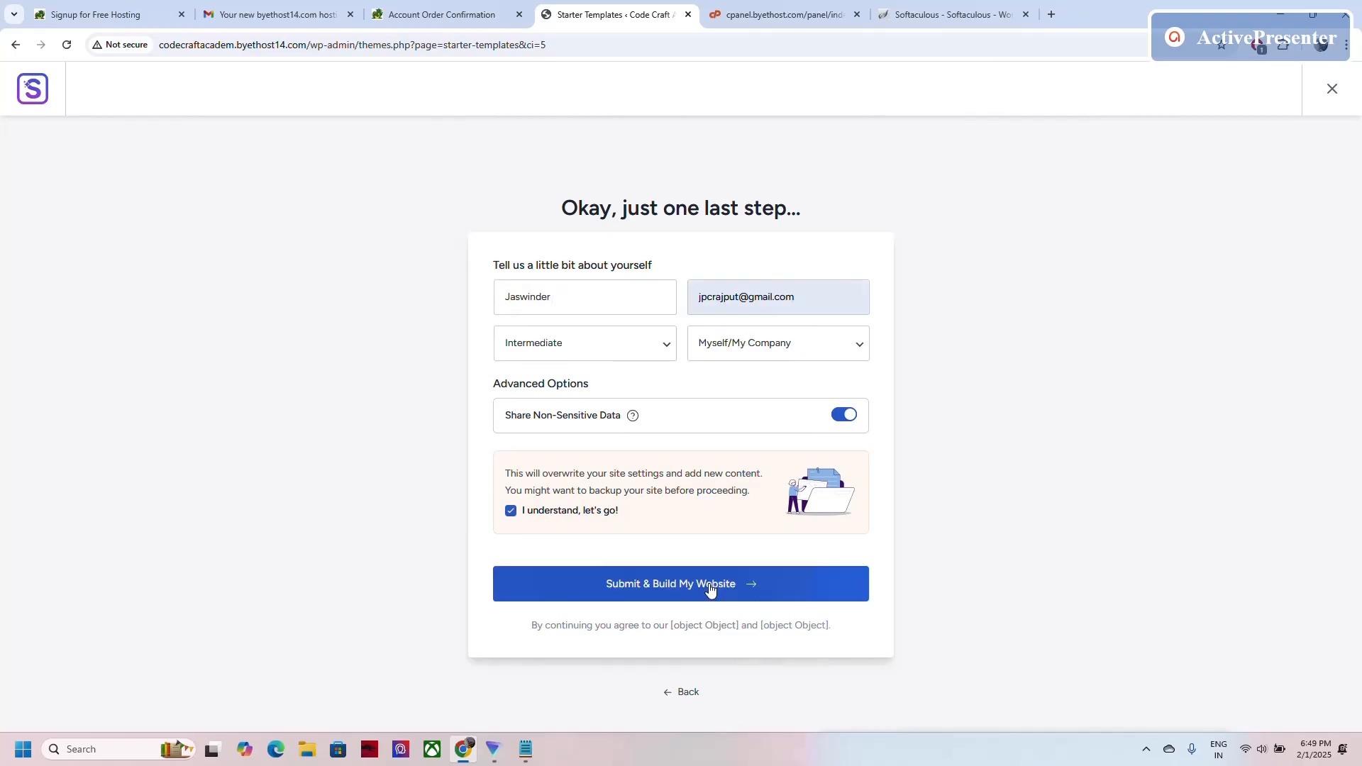
pyautogui.click(710, 583)
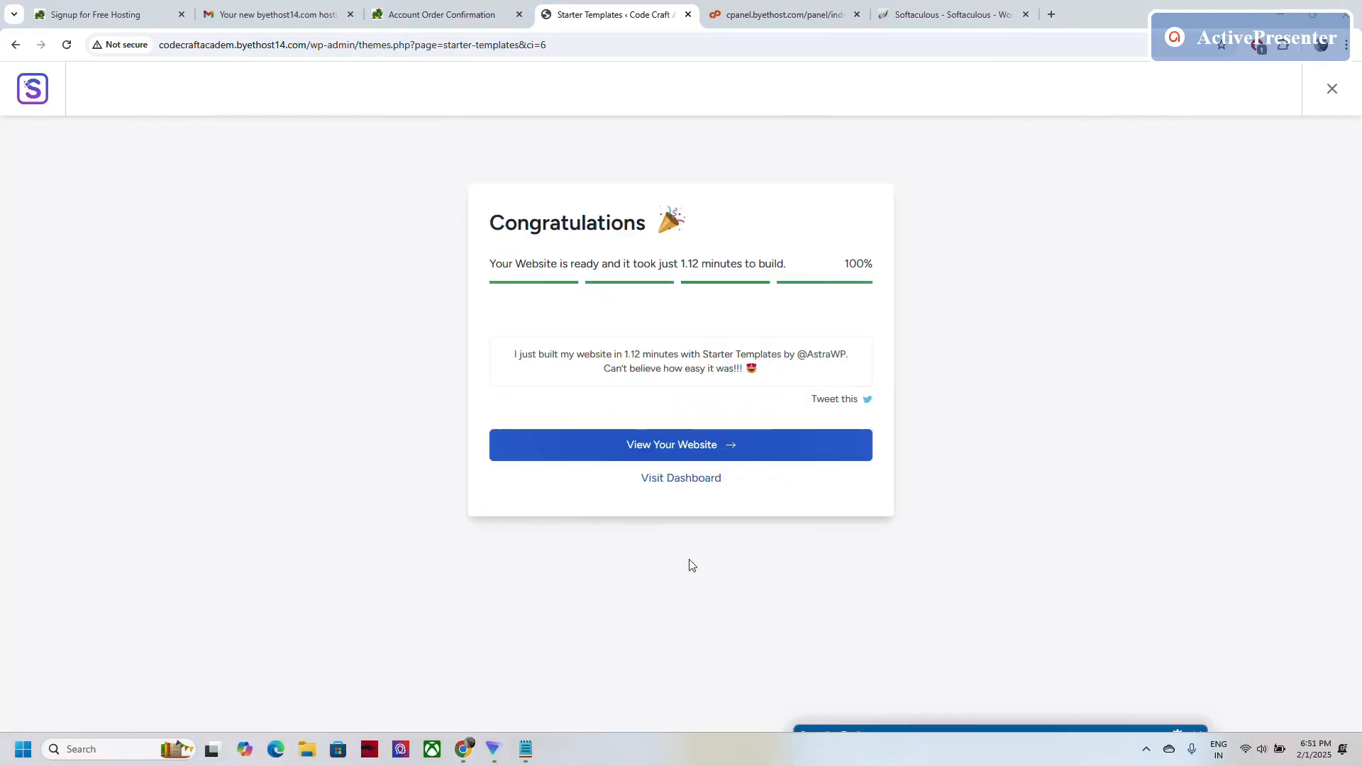
# Open the finished website and look over its home page from the hero section to the success stories.
pyautogui.click(685, 444)
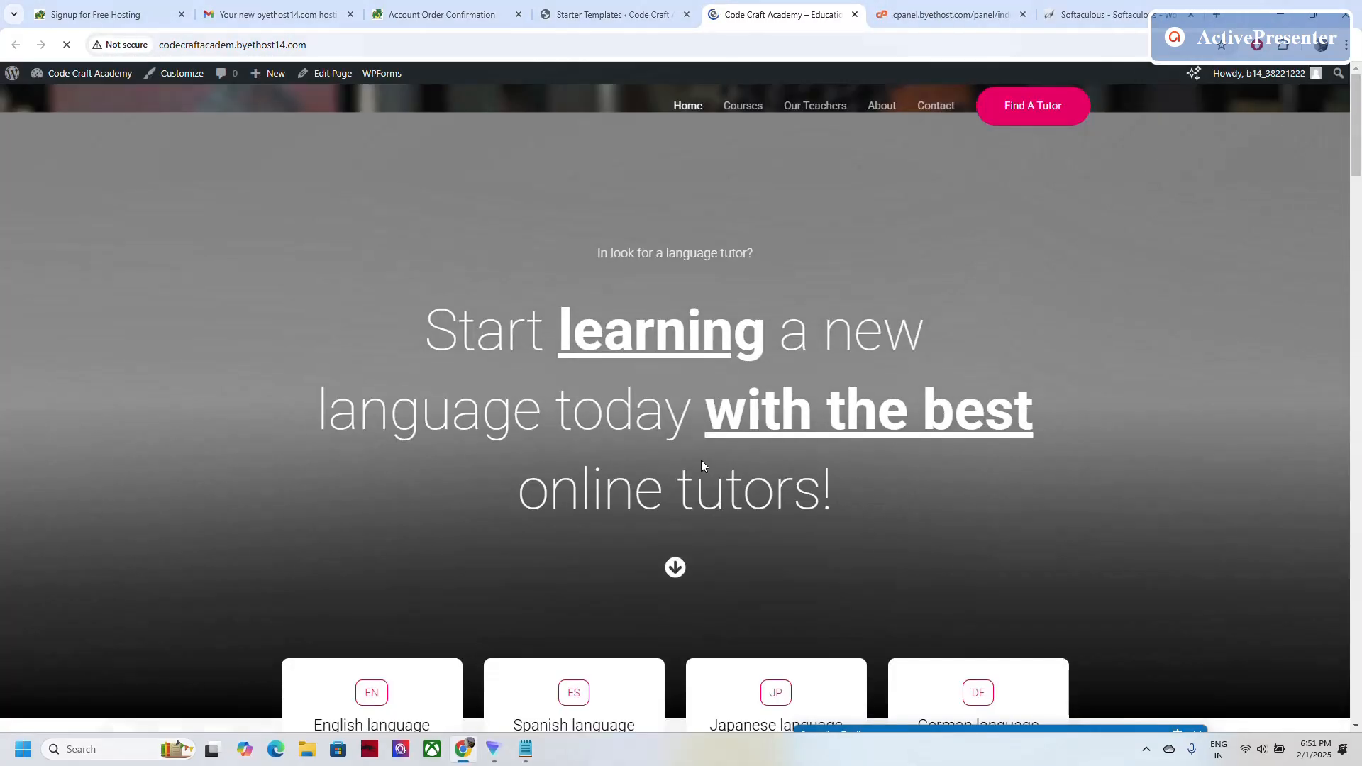
pyautogui.scroll(-4, 1051, 401)
pyautogui.scroll(-10, 1051, 400)
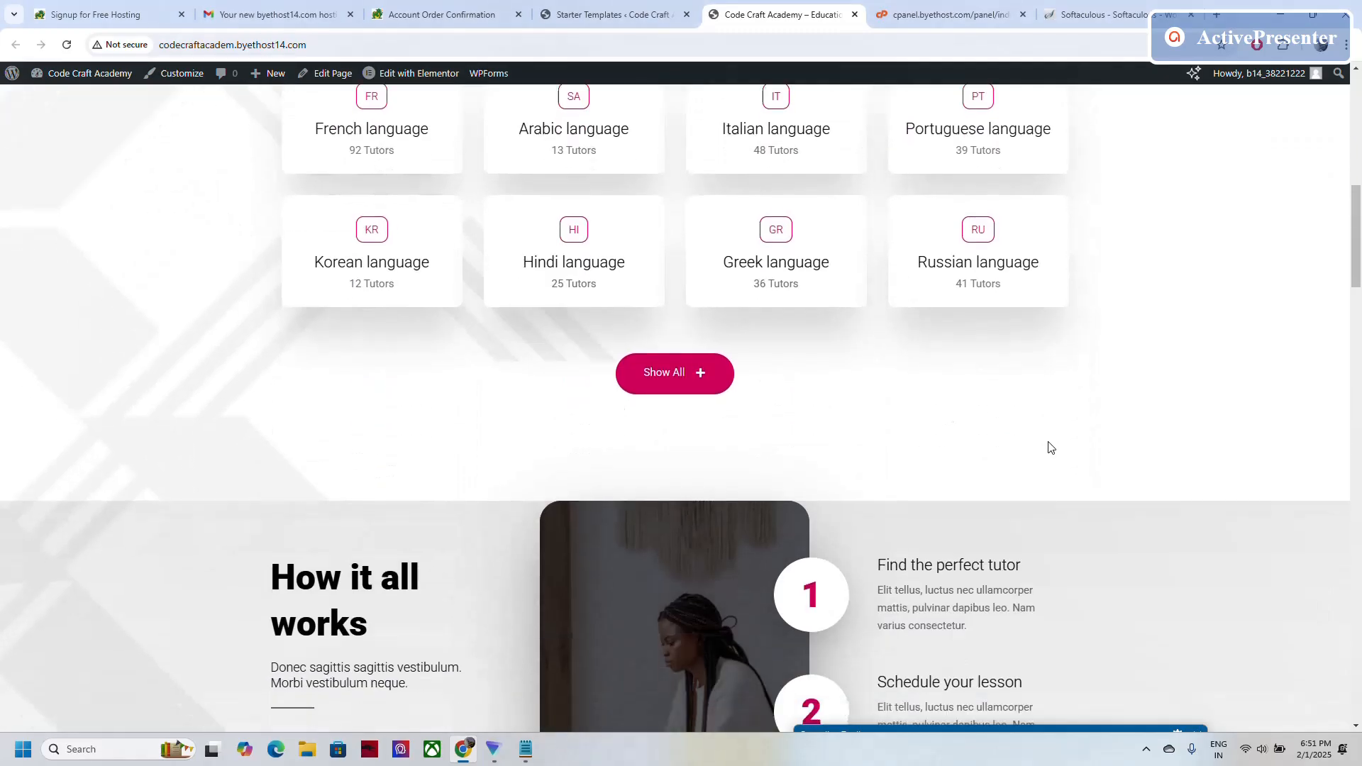
pyautogui.scroll(-19, 1051, 447)
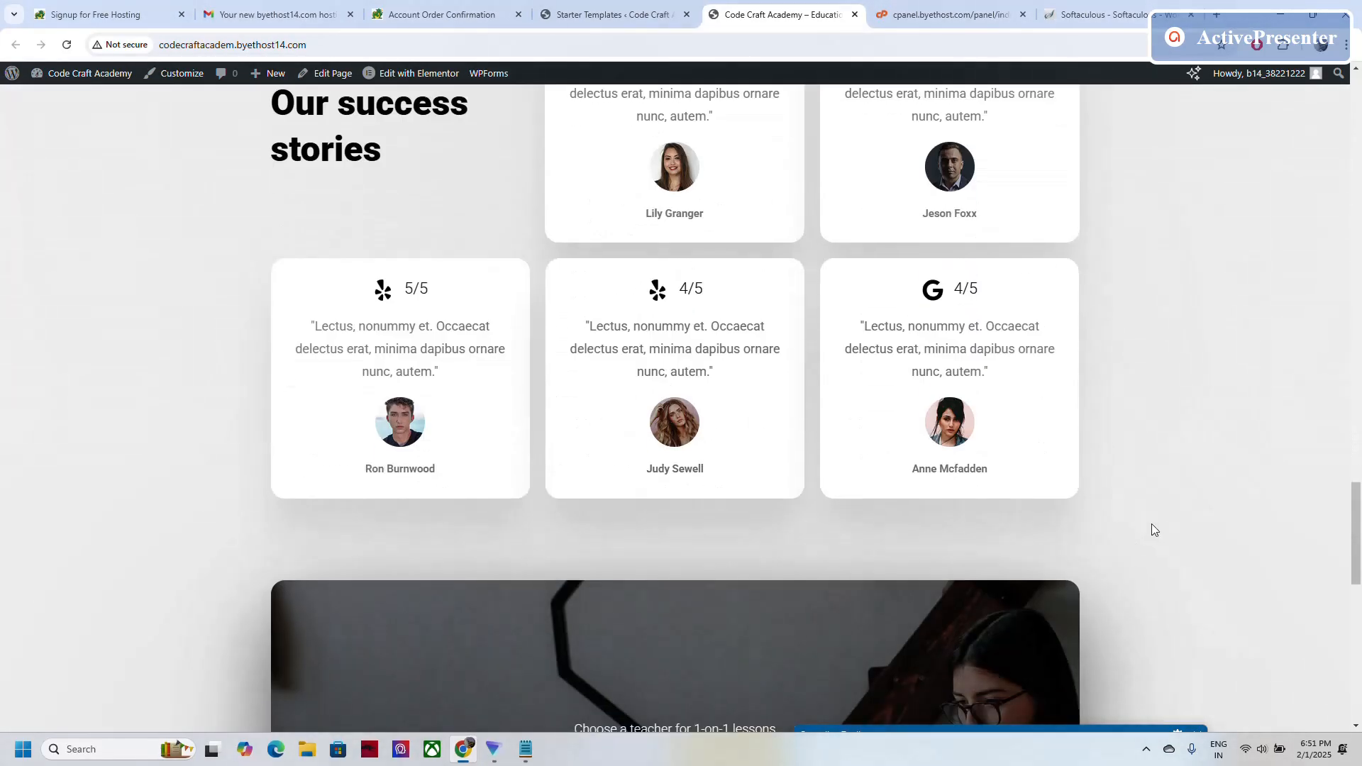
pyautogui.scroll(18, 1149, 525)
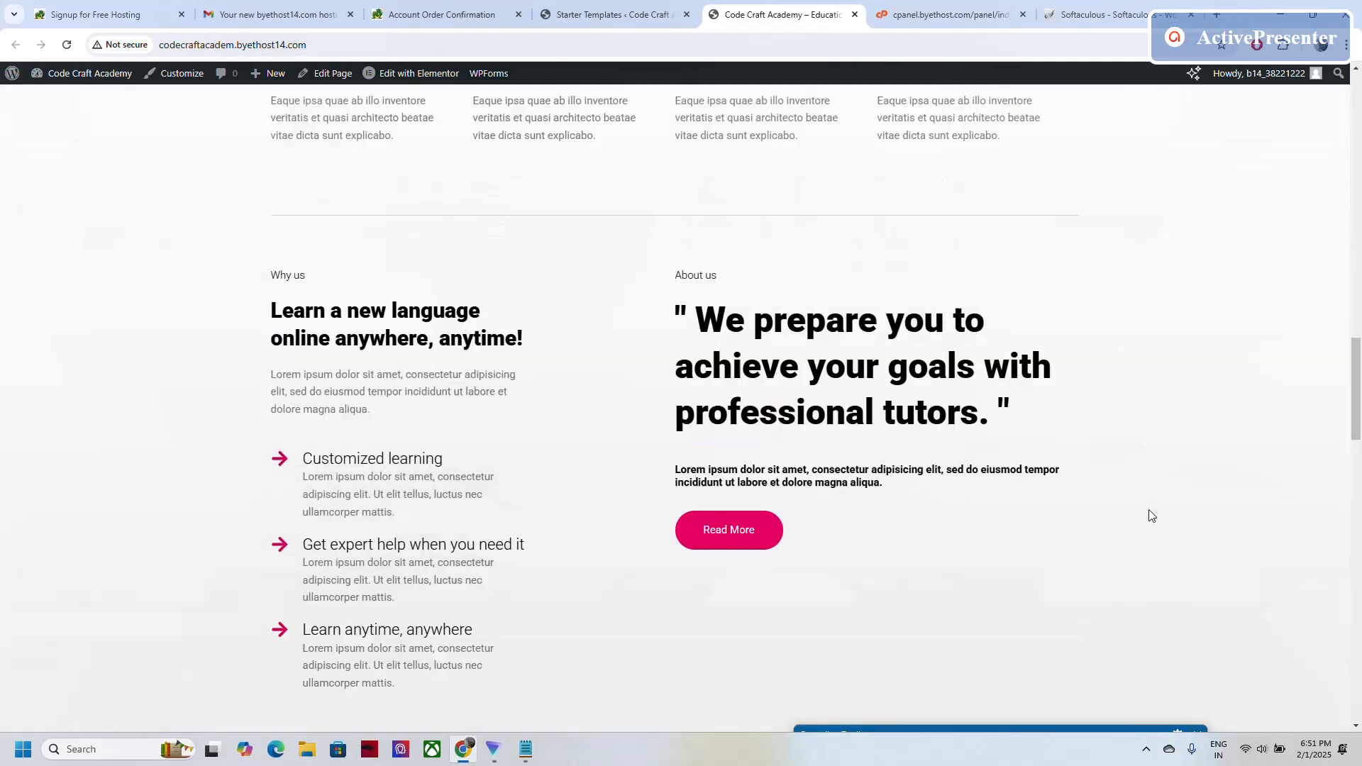
pyautogui.scroll(14, 1149, 516)
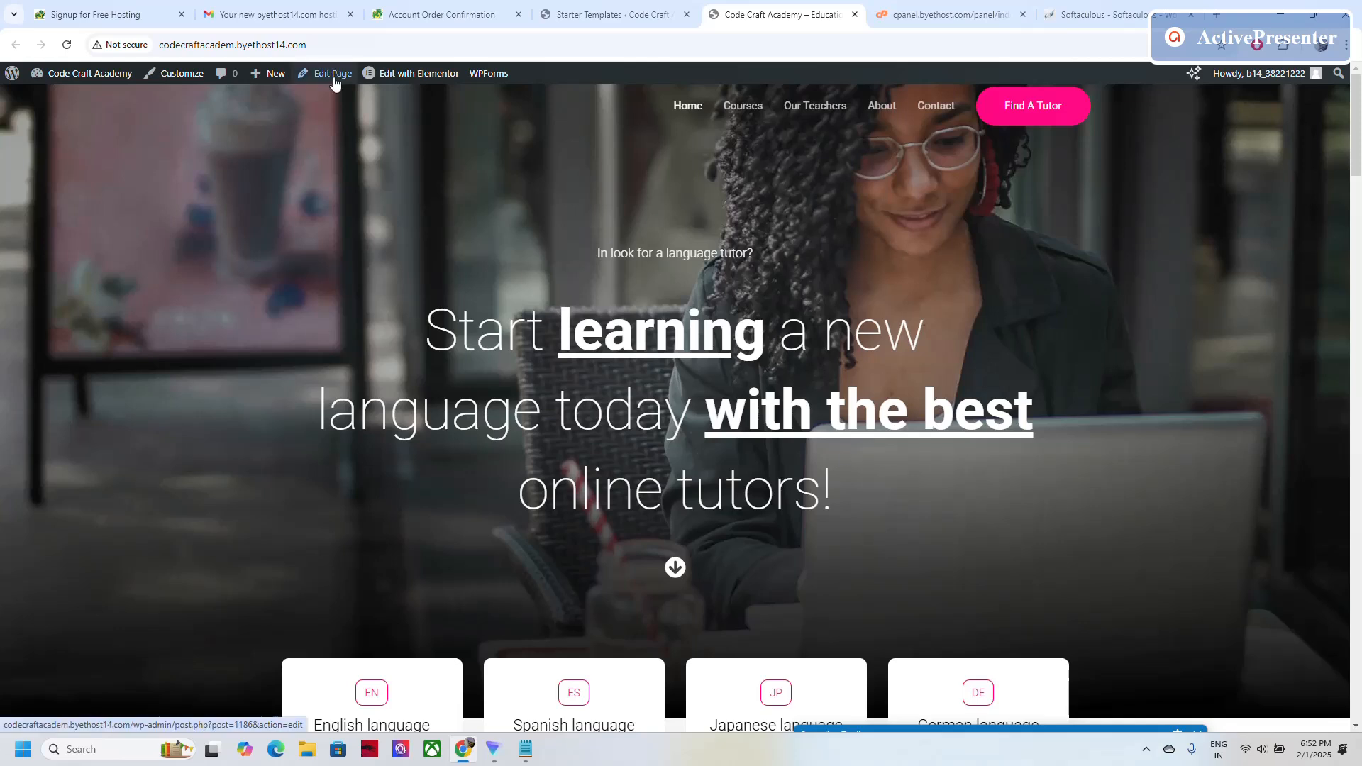
# Return to the WordPress dashboard, open the Home page from the page list in Elementor, and skip the AI trial offer.
pyautogui.click(614, 15)
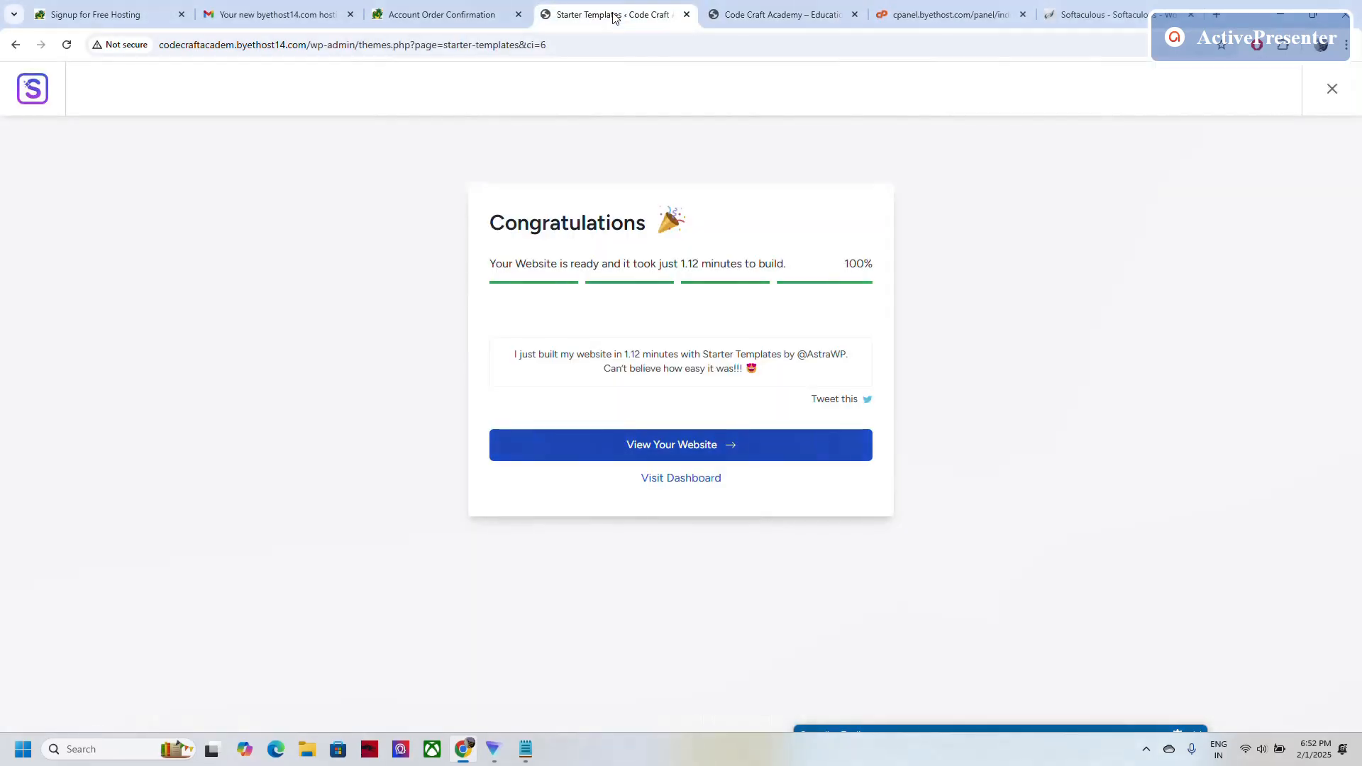
pyautogui.click(659, 487)
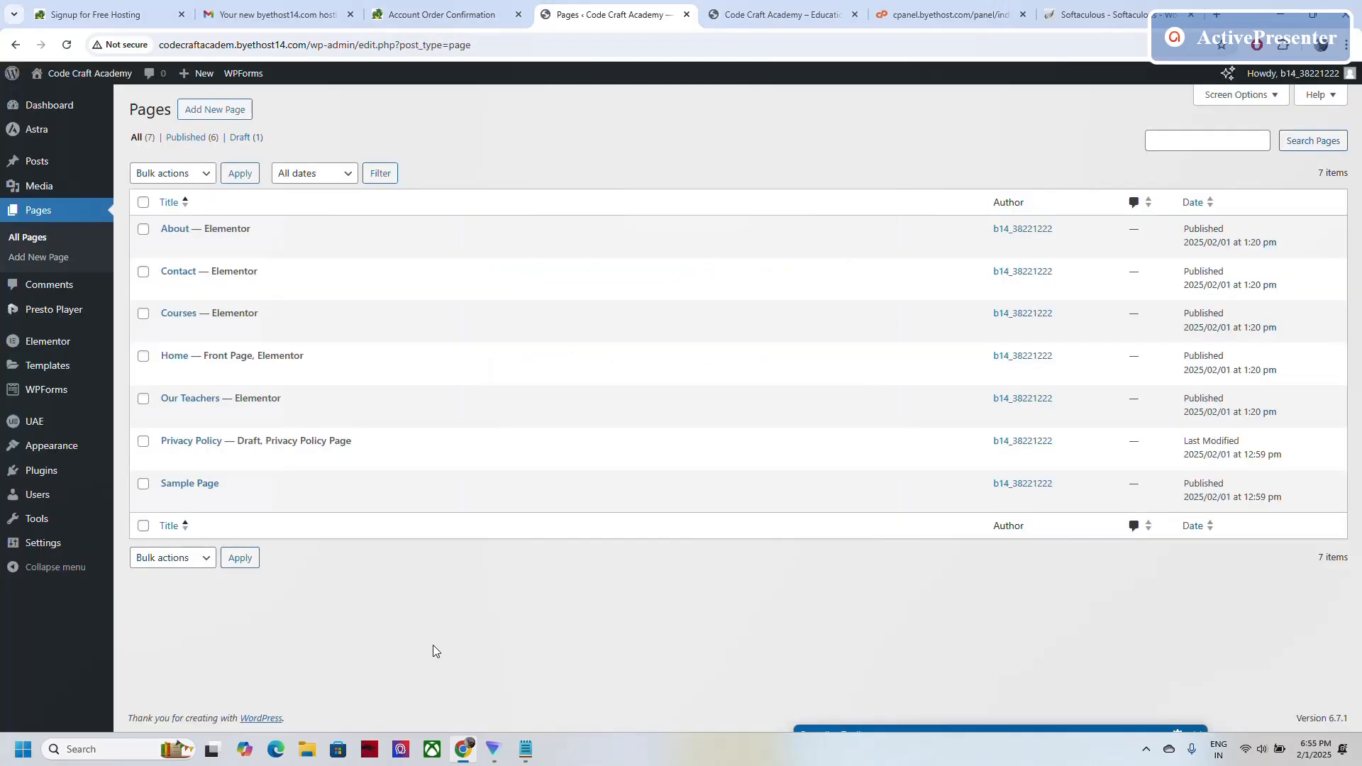
pyautogui.click(43, 211)
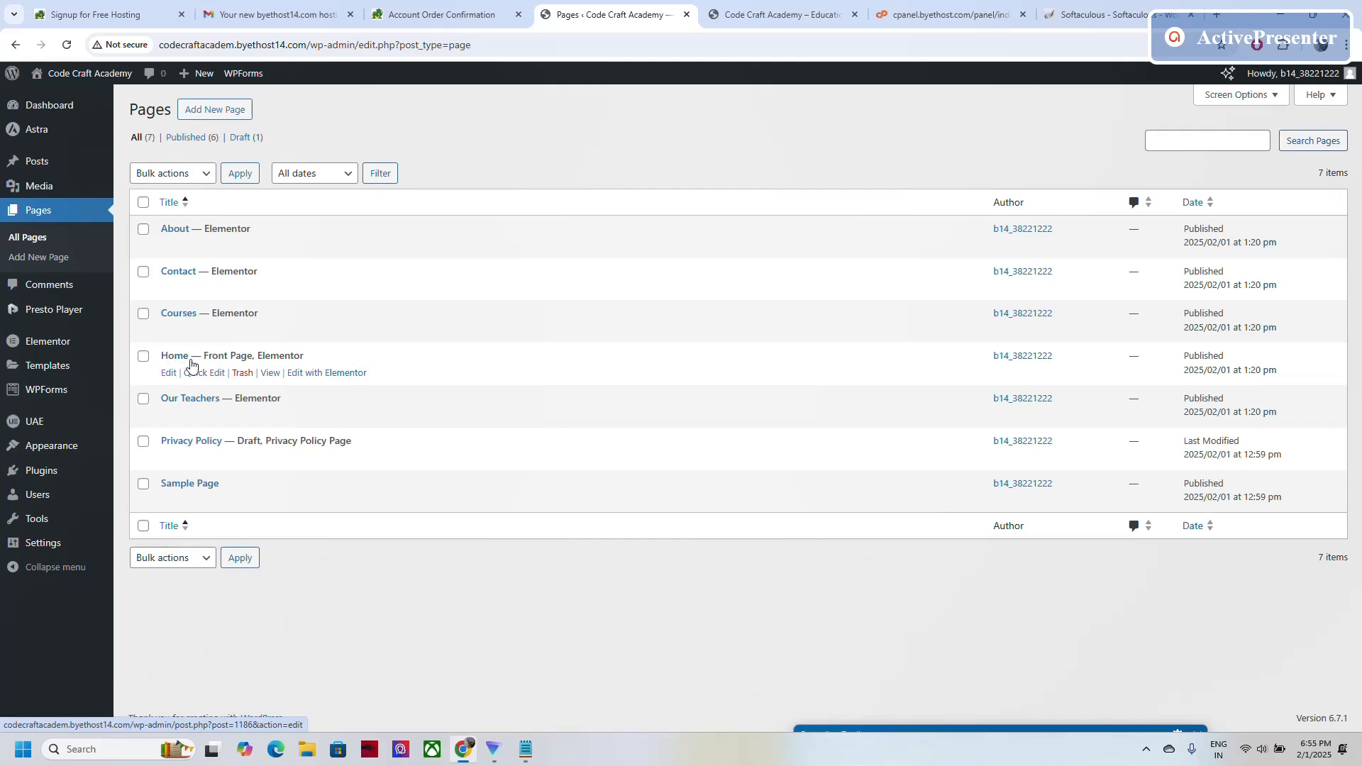
pyautogui.click(312, 374)
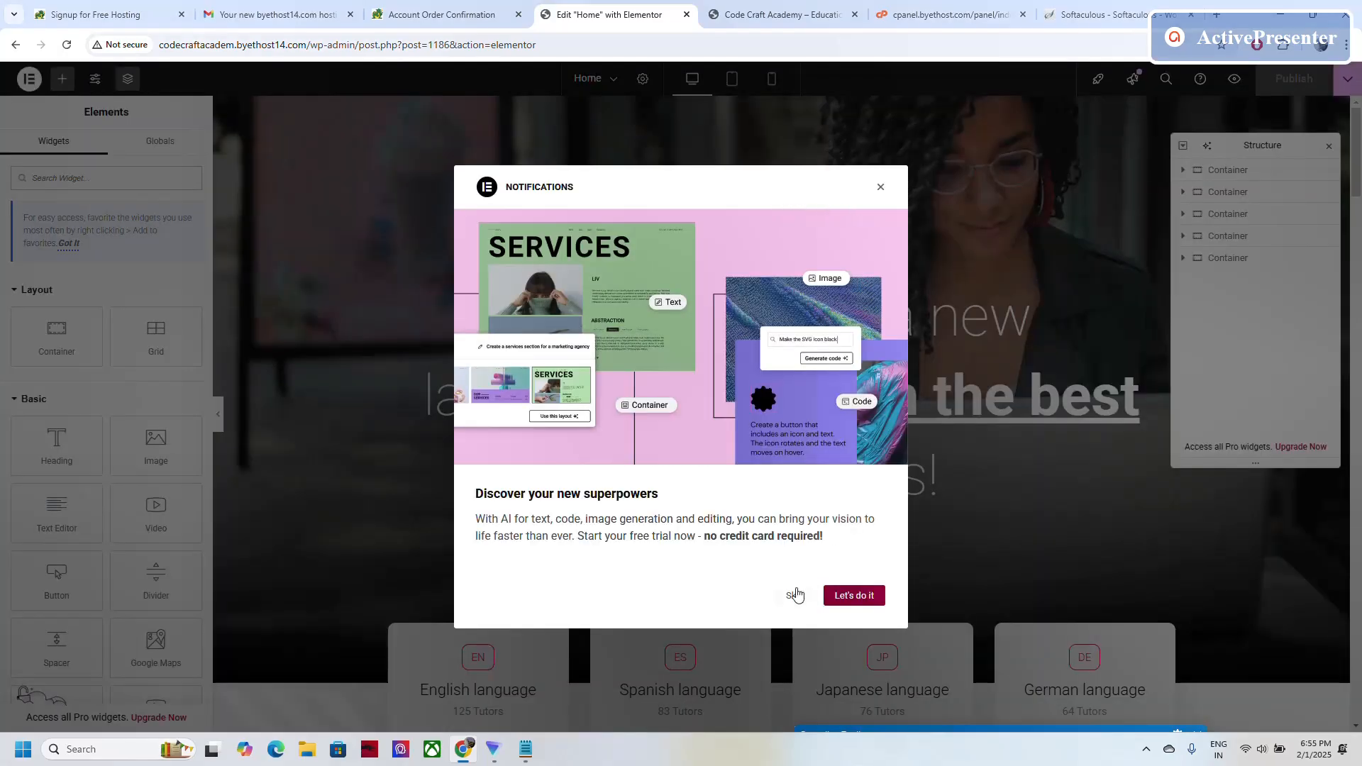
pyautogui.click(793, 595)
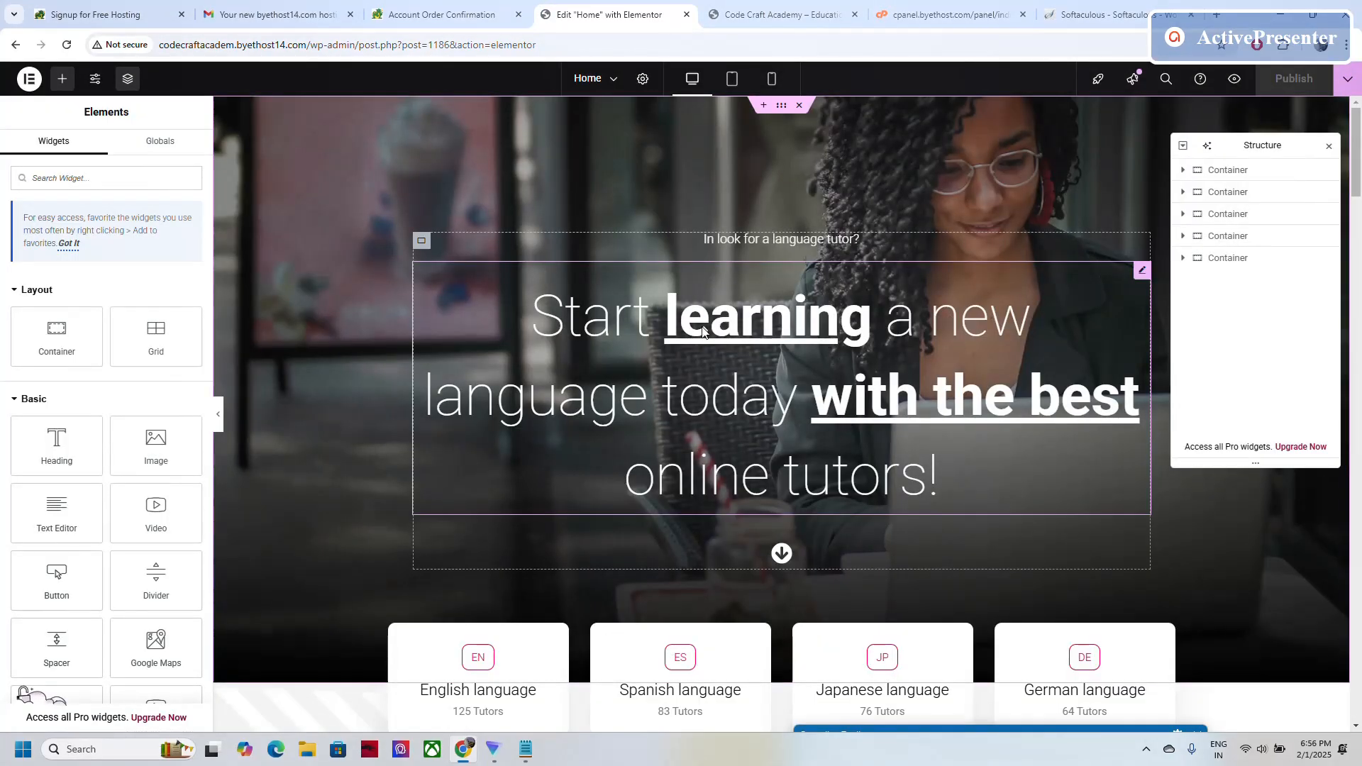
# Insert the word "best" before "tutors!" in the Home page's main hero heading.
pyautogui.click(944, 460)
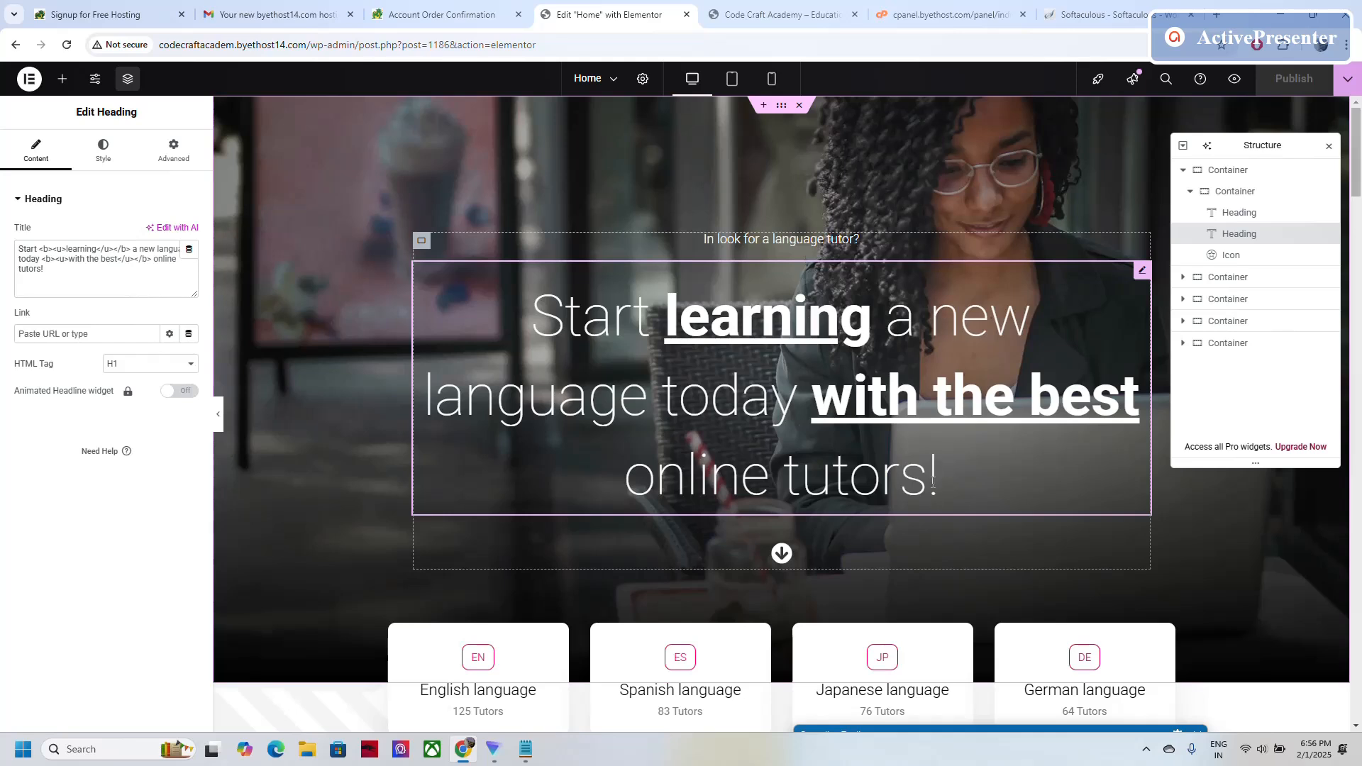
pyautogui.click(785, 475)
pyautogui.write('Best')
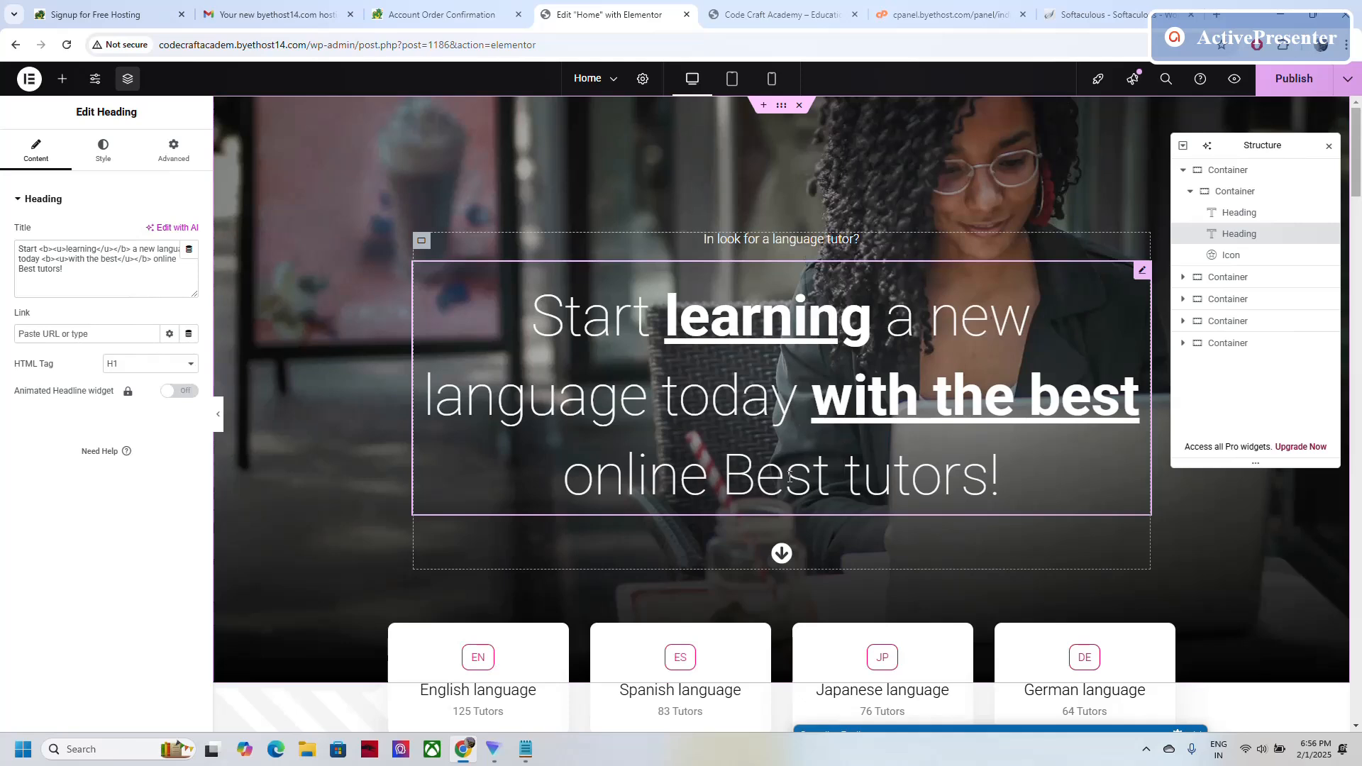
# Select the French language heading, look over the sections further down, and publish the Home page changes.
pyautogui.scroll(-7, 734, 444)
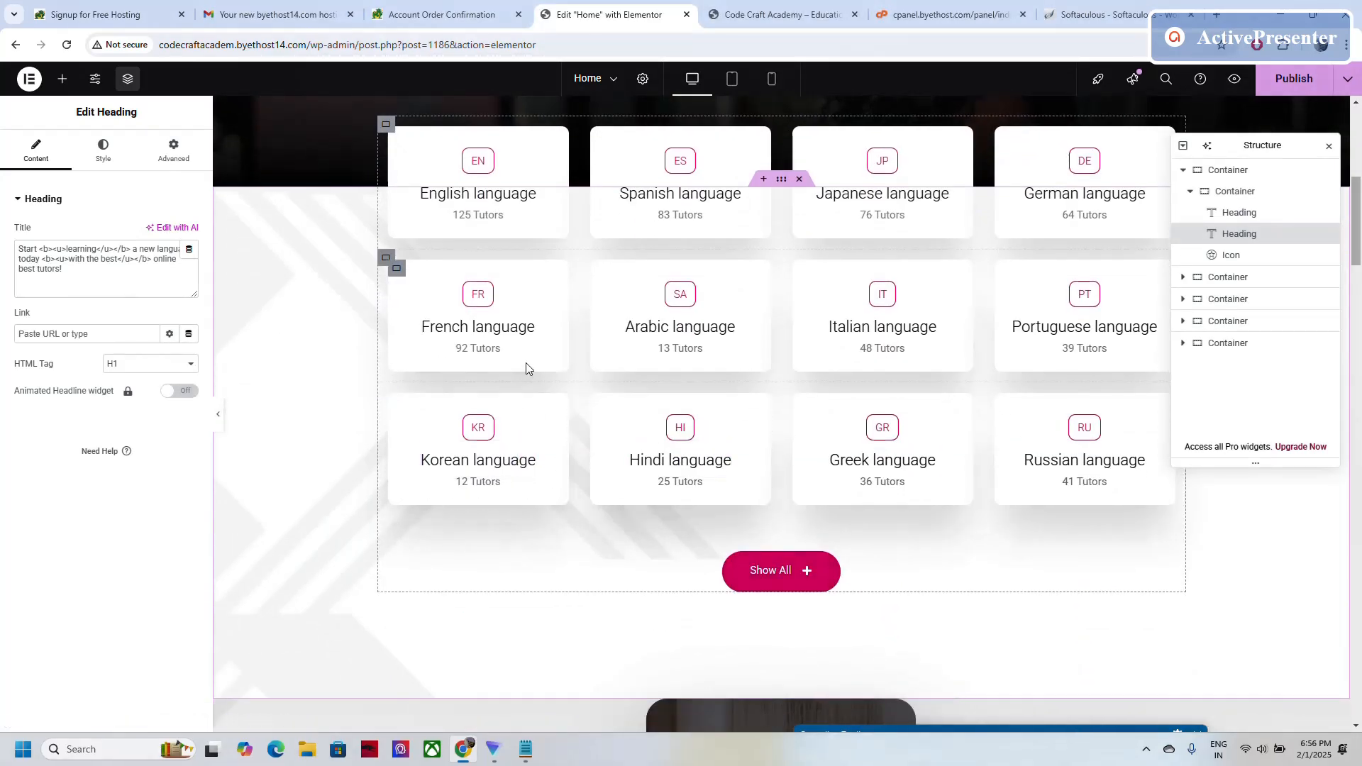
pyautogui.click(493, 339)
pyautogui.scroll(-8, 934, 339)
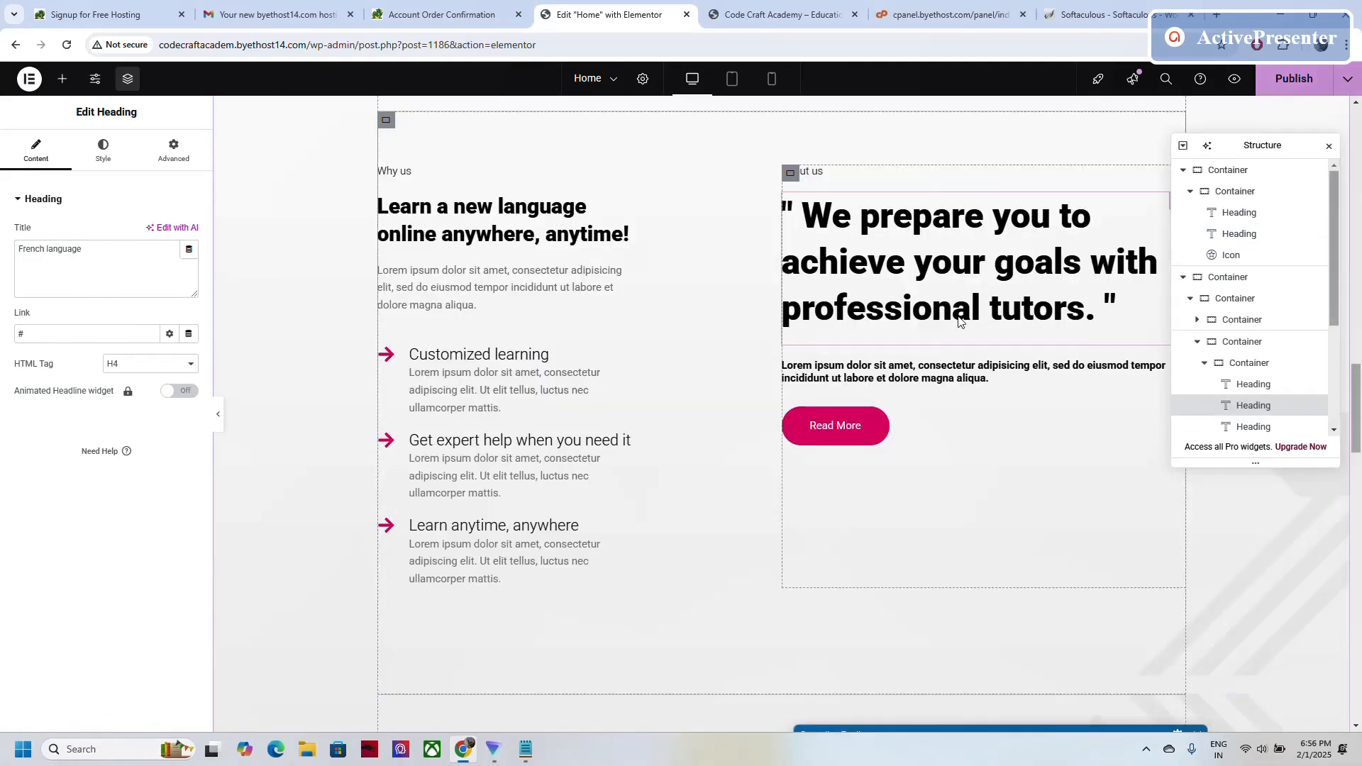
pyautogui.click(1287, 87)
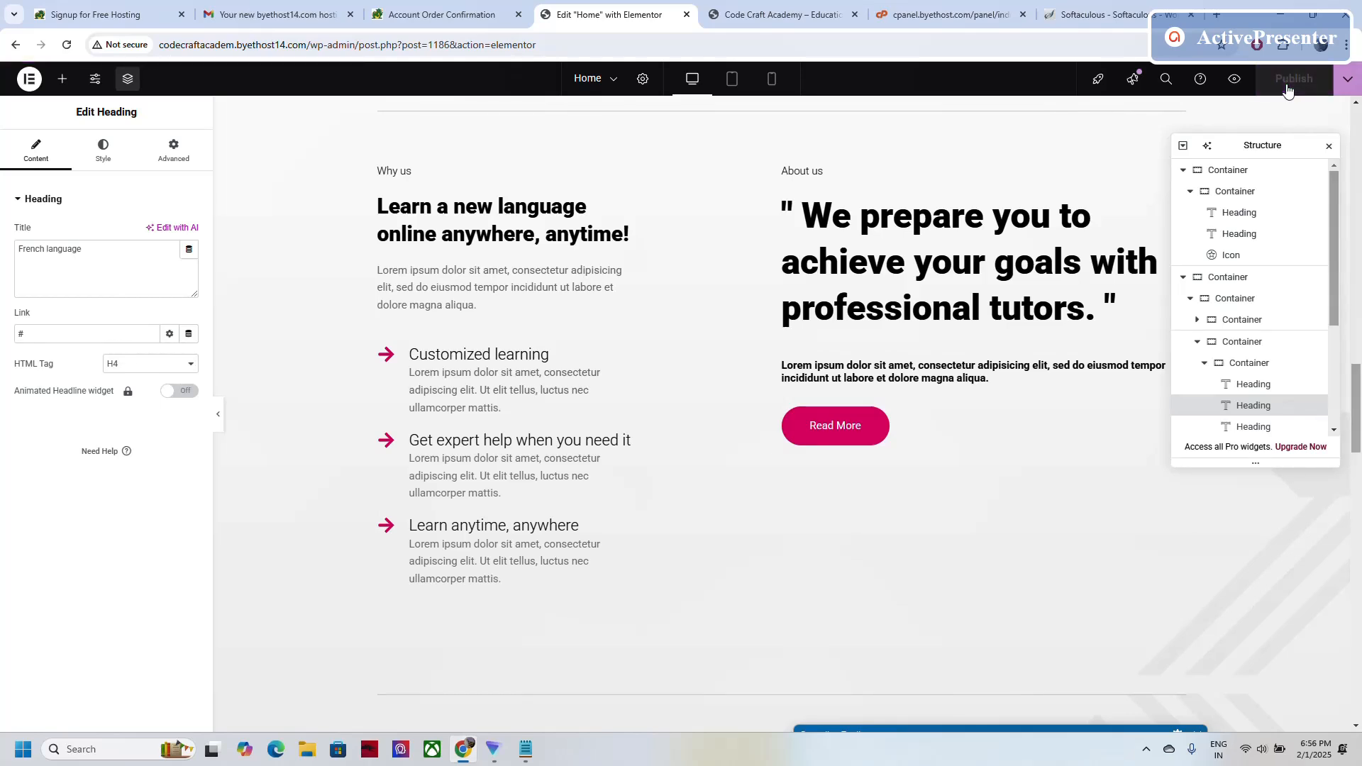
# Reload the live website's home page to check the published hero heading.
pyautogui.click(784, 14)
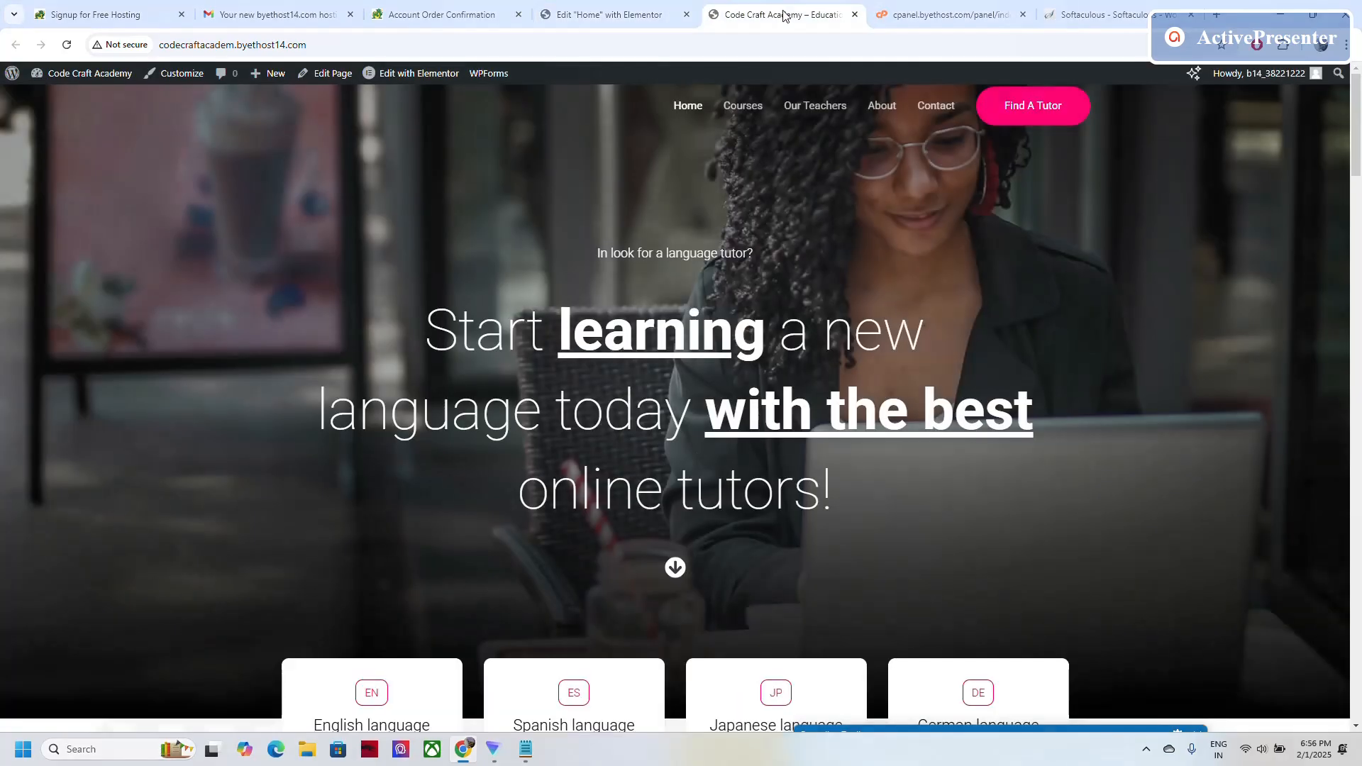
pyautogui.click(514, 48)
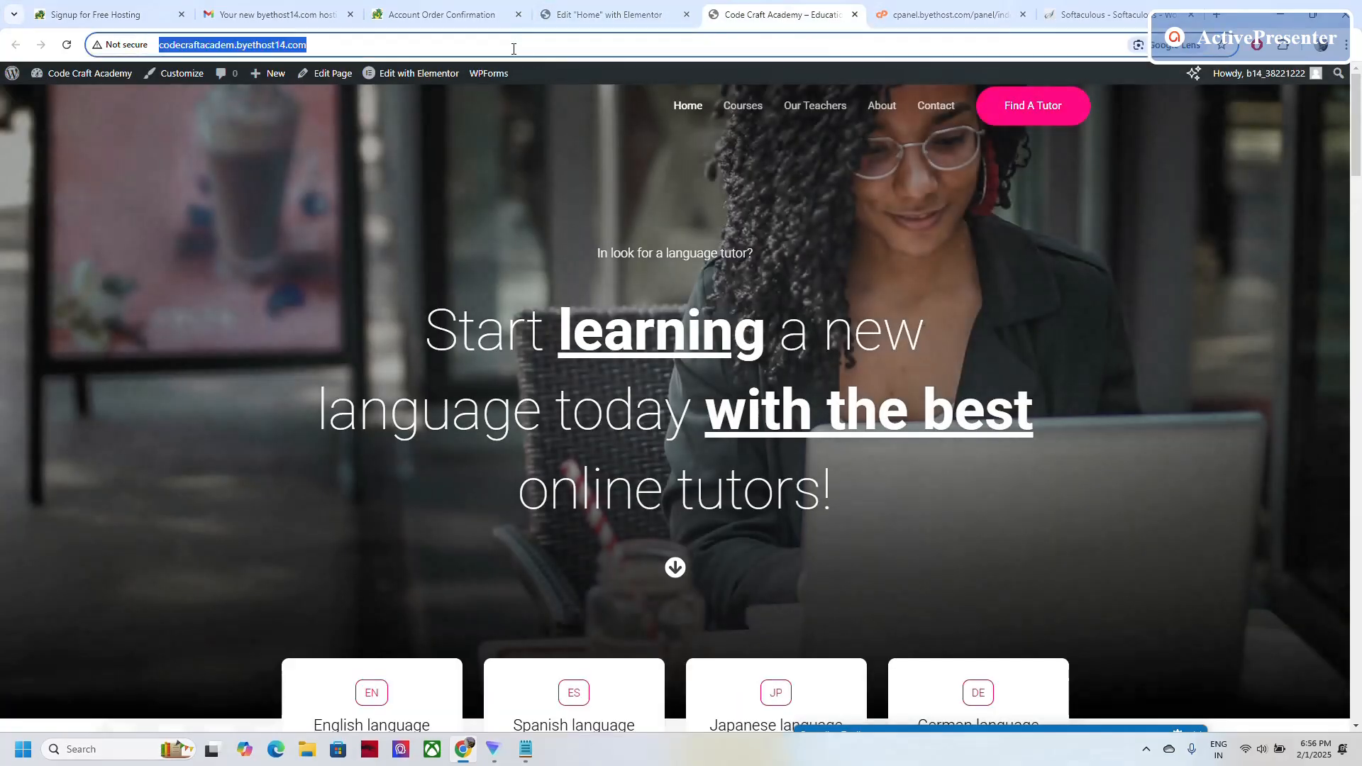
pyautogui.press('Return')
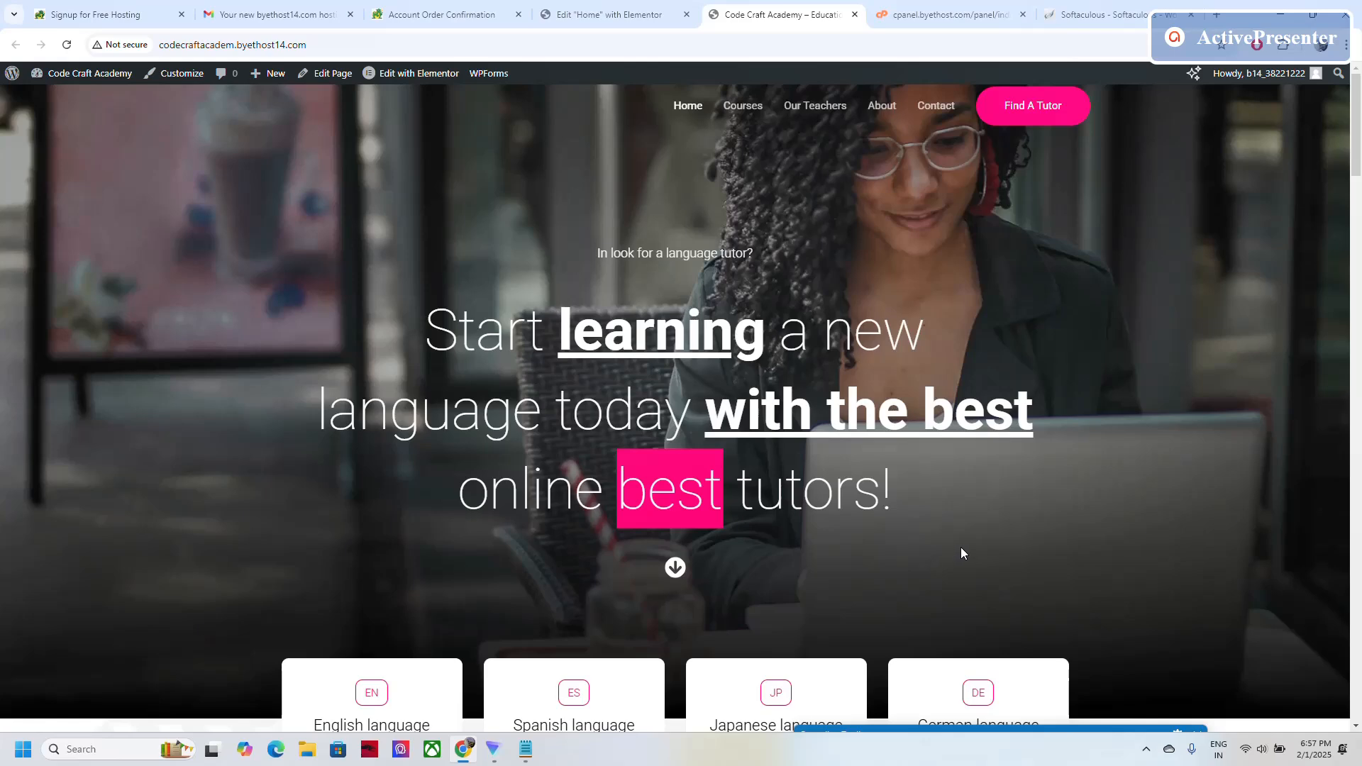
# Return to the Home page editor, look over its remaining sections, and switch to editing the About page.
pyautogui.hotkey('ctrl', 'shift', 'Tab')
pyautogui.scroll(-5, 599, 490)
pyautogui.scroll(-10, 598, 483)
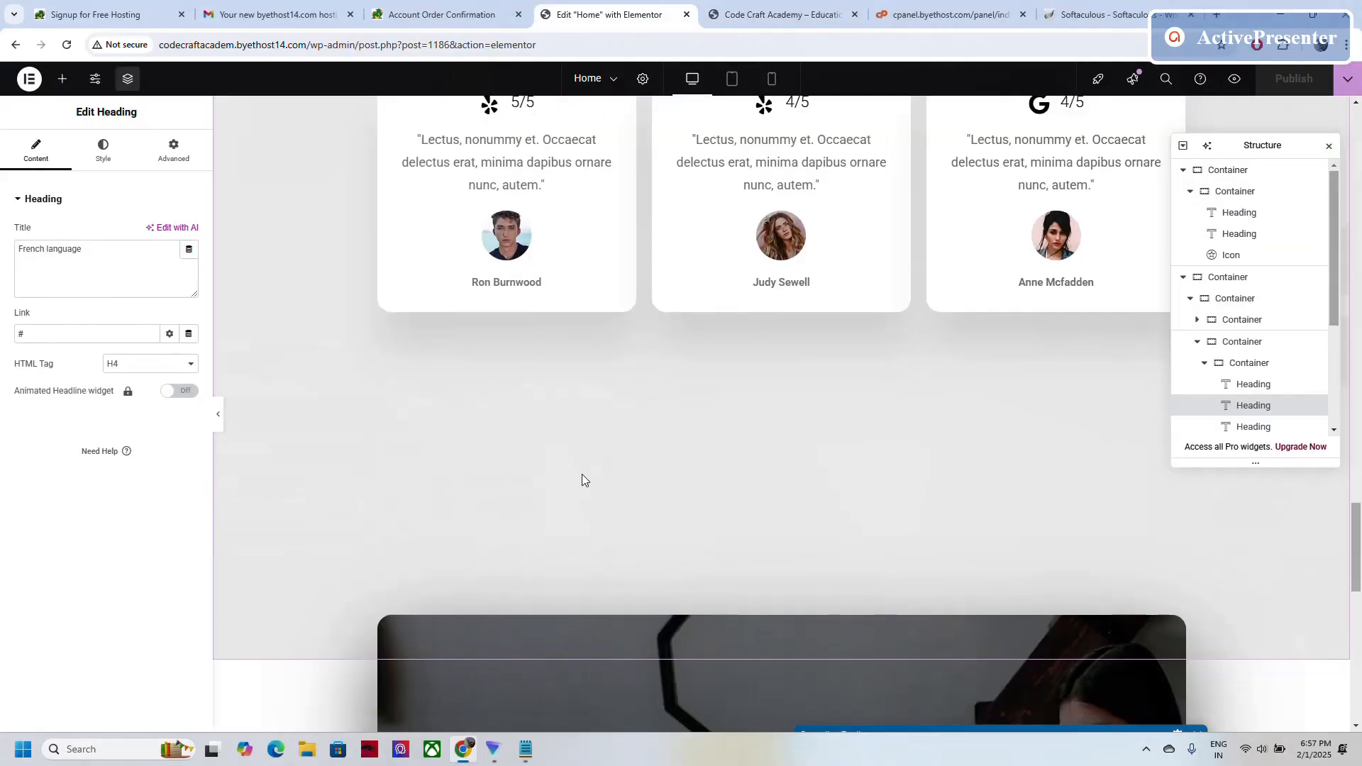
pyautogui.click(612, 82)
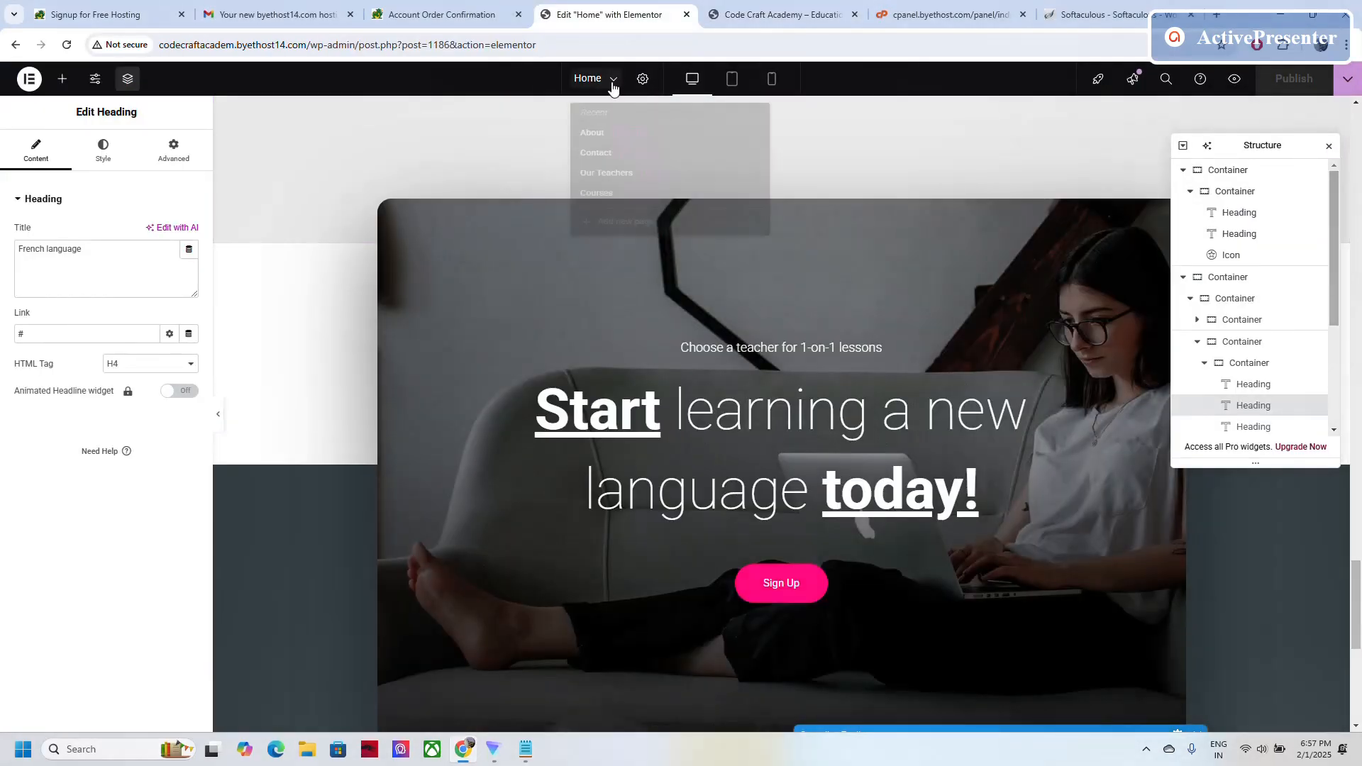
pyautogui.click(595, 141)
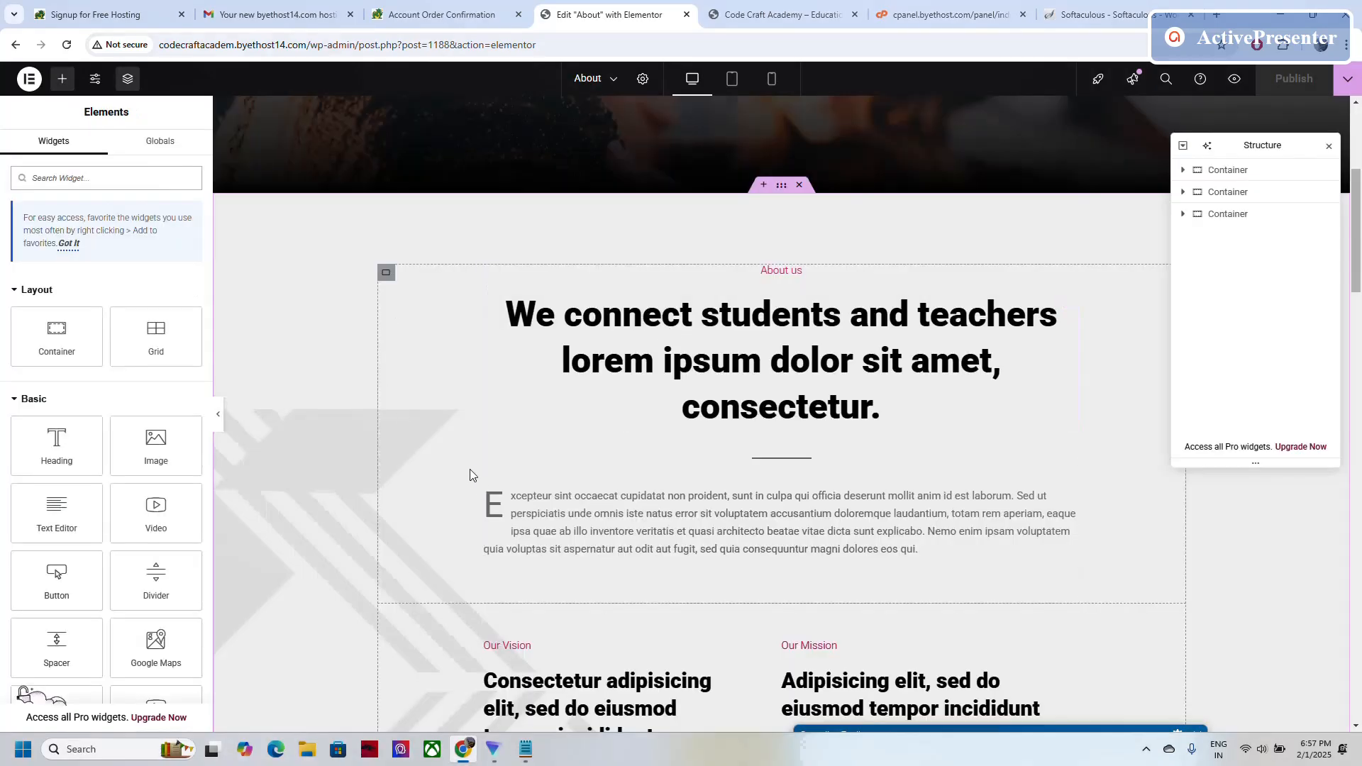
# Add a Video widget directly below the media logo strip on the About page and publish the change.
pyautogui.scroll(-5, 471, 469)
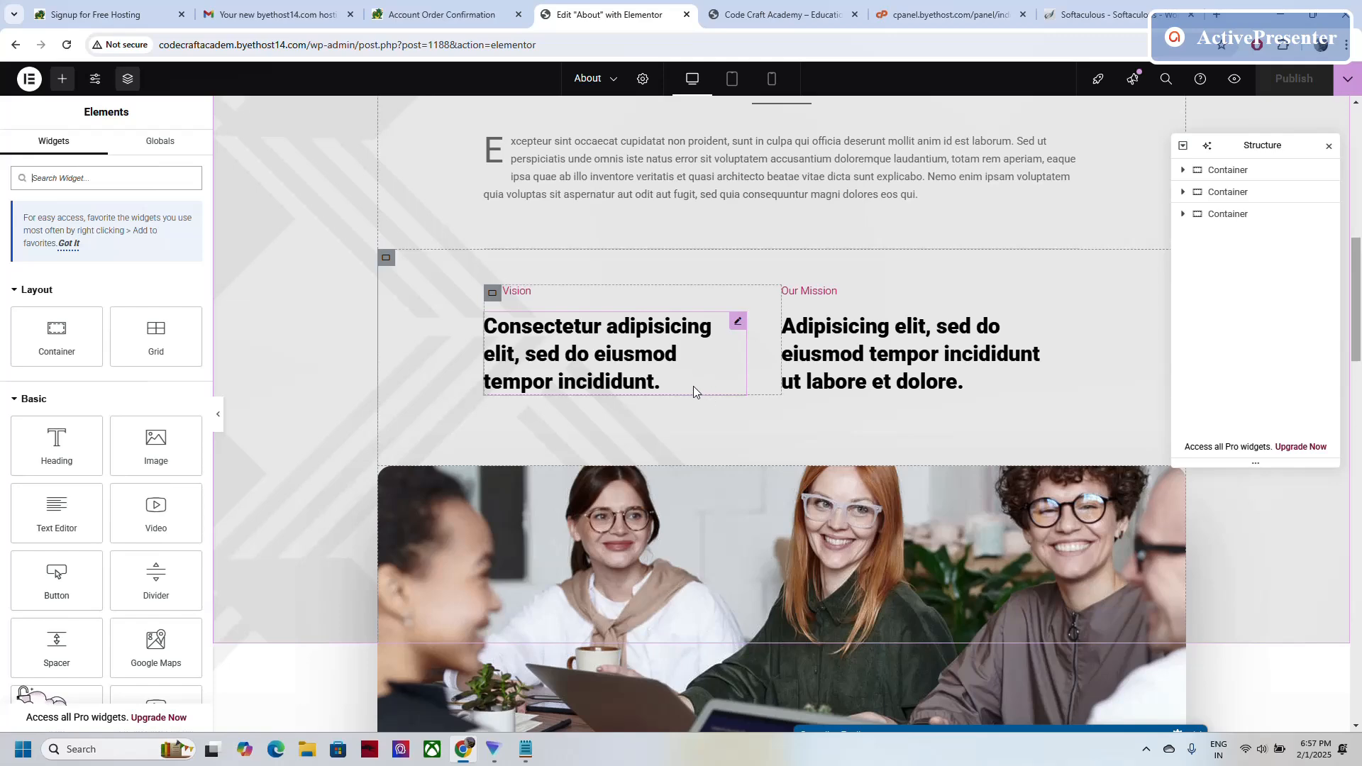
pyautogui.scroll(-10, 692, 389)
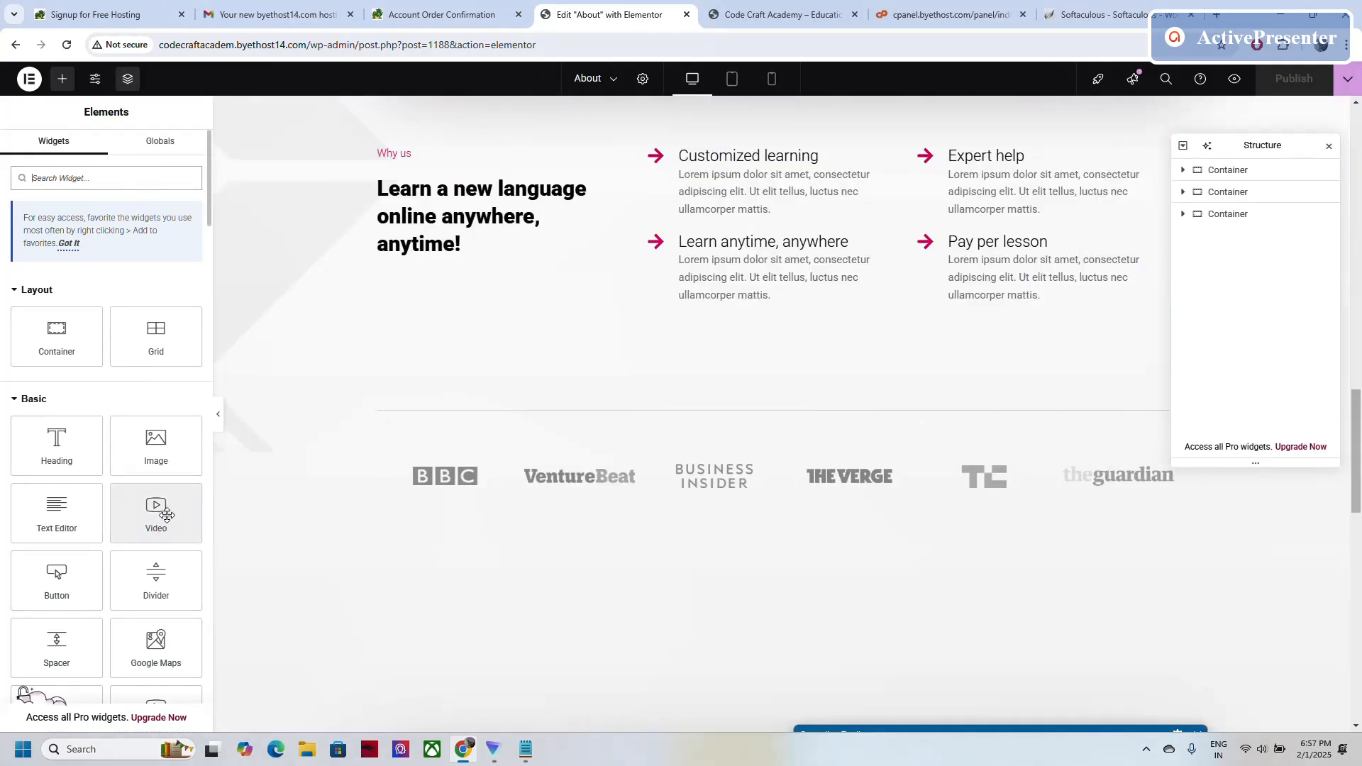
pyautogui.moveTo(154, 516); pyautogui.dragTo(497, 489)
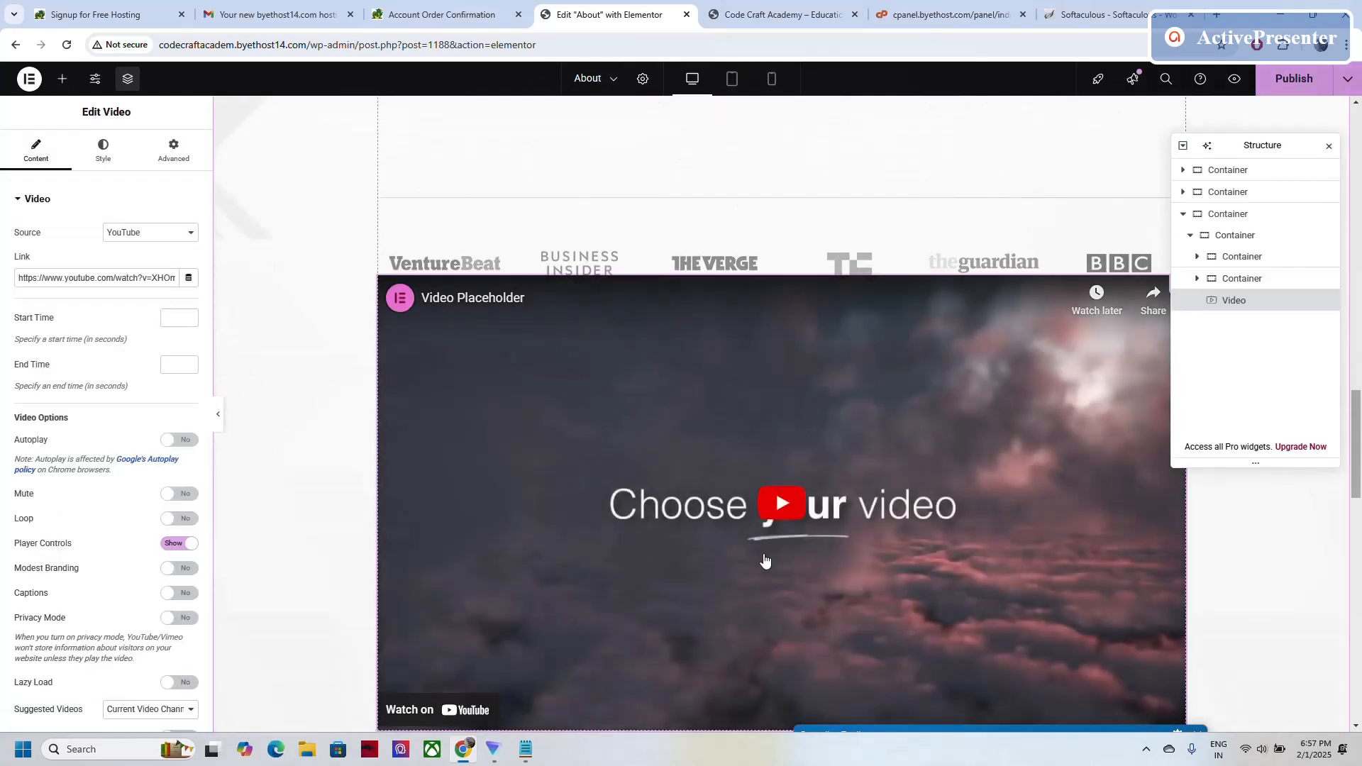
pyautogui.scroll(-2, 765, 561)
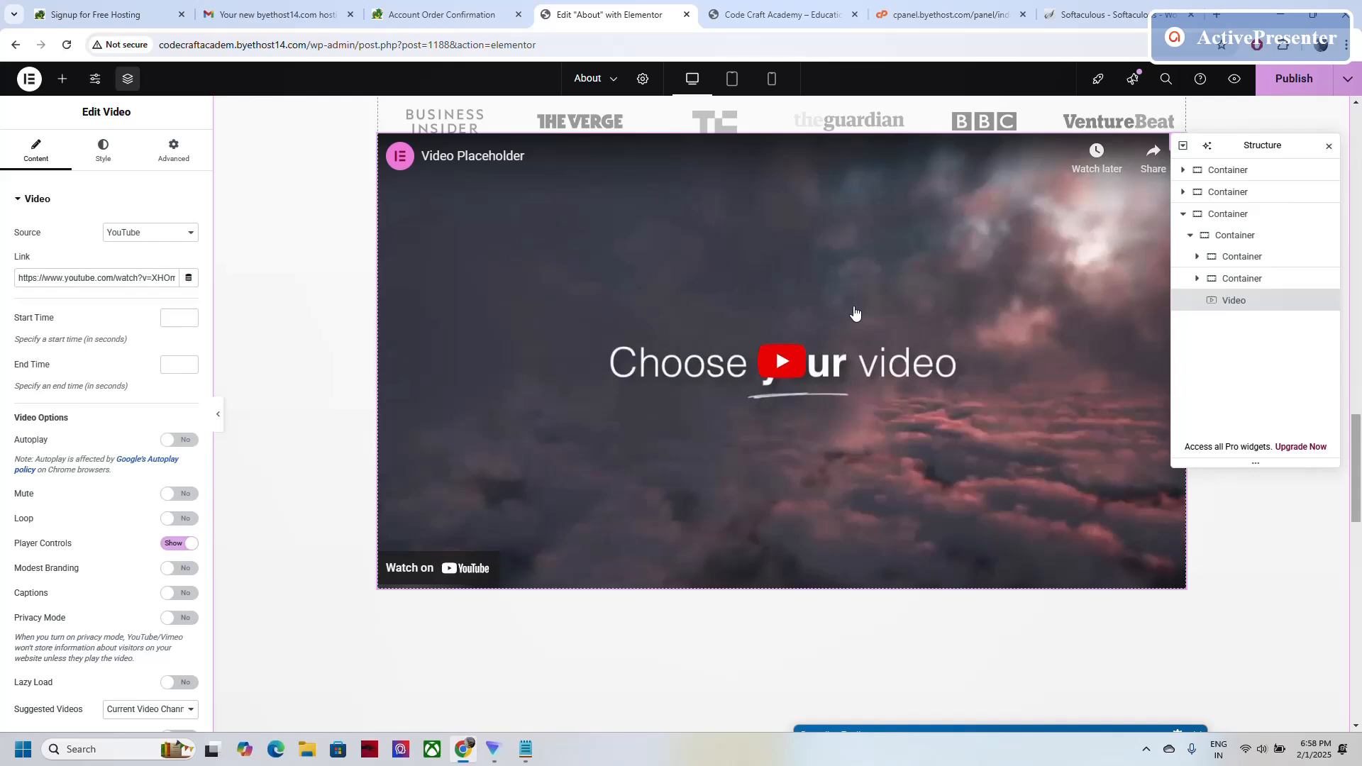
# Open the About page on the live website and play the embedded placeholder video.
pyautogui.click(947, 14)
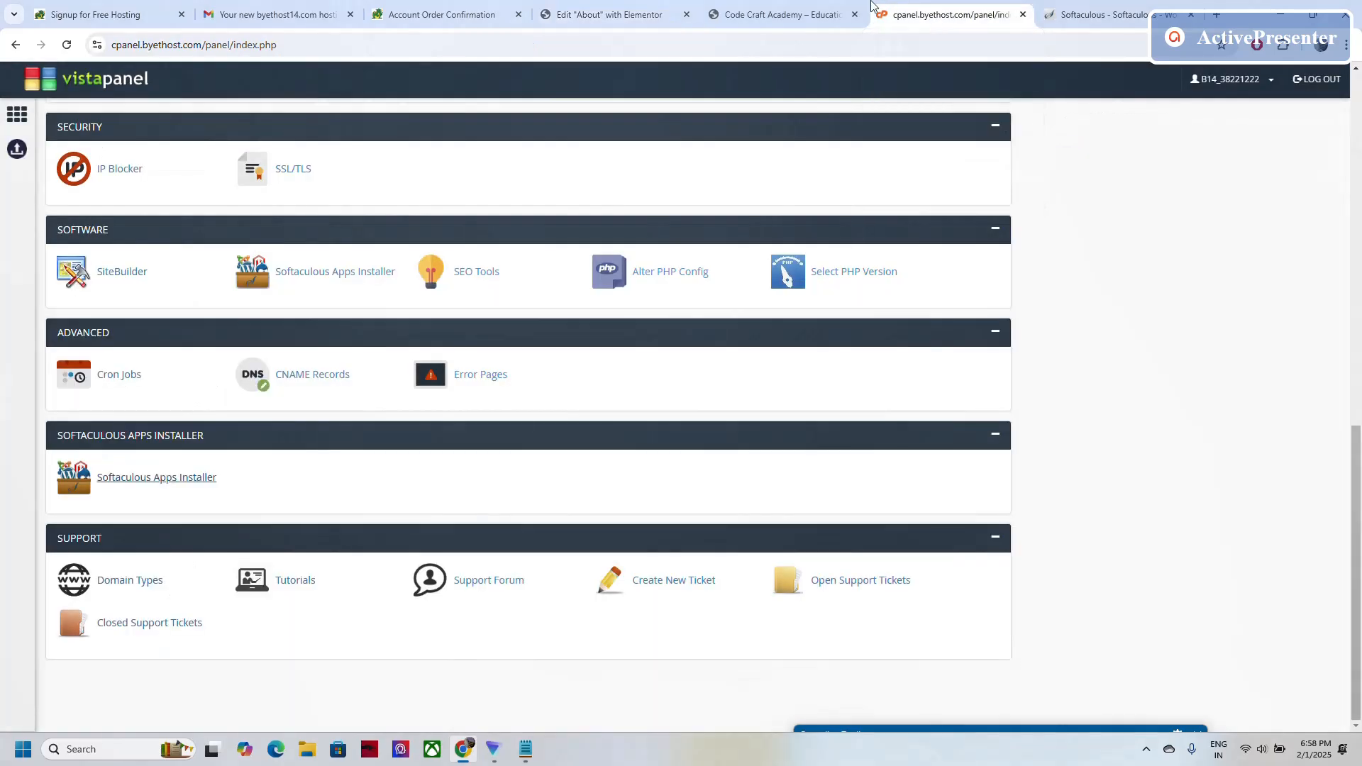
pyautogui.click(829, 4)
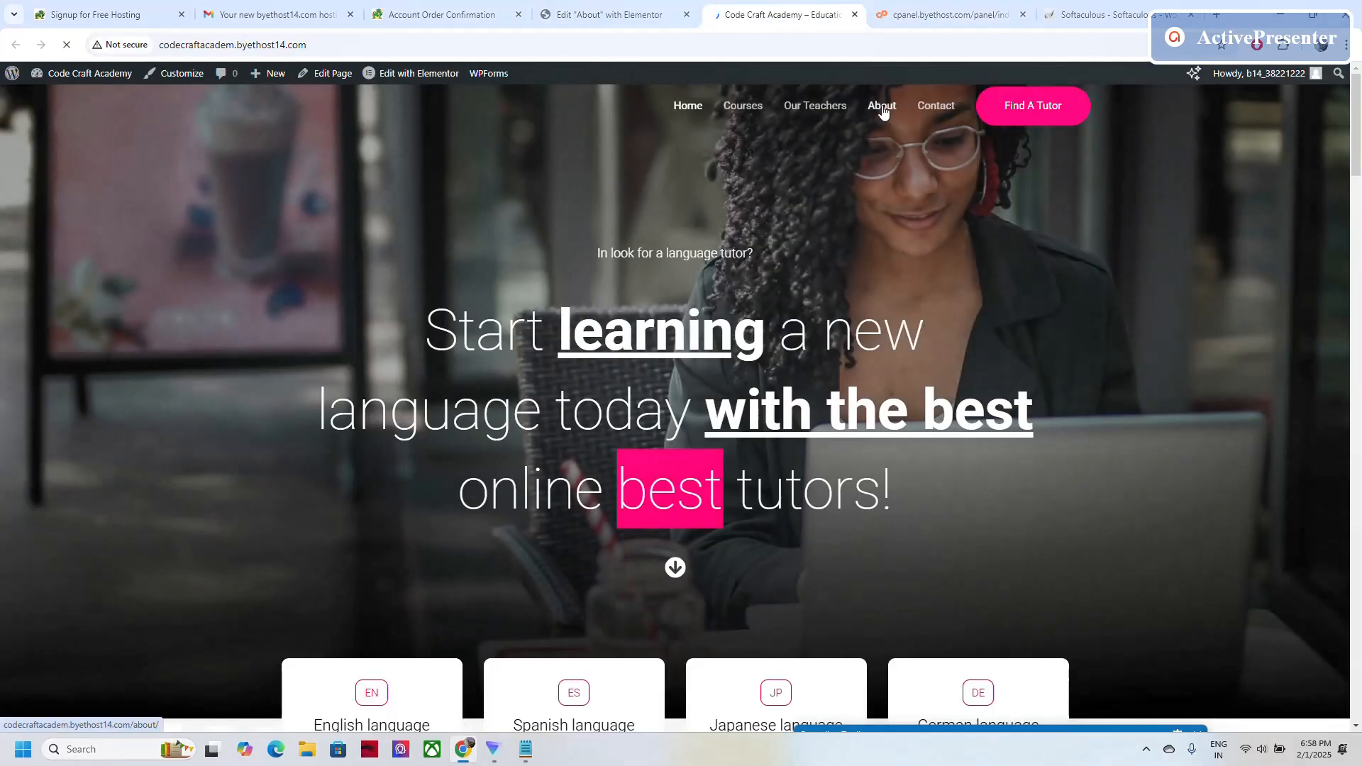
pyautogui.scroll(-10, 710, 354)
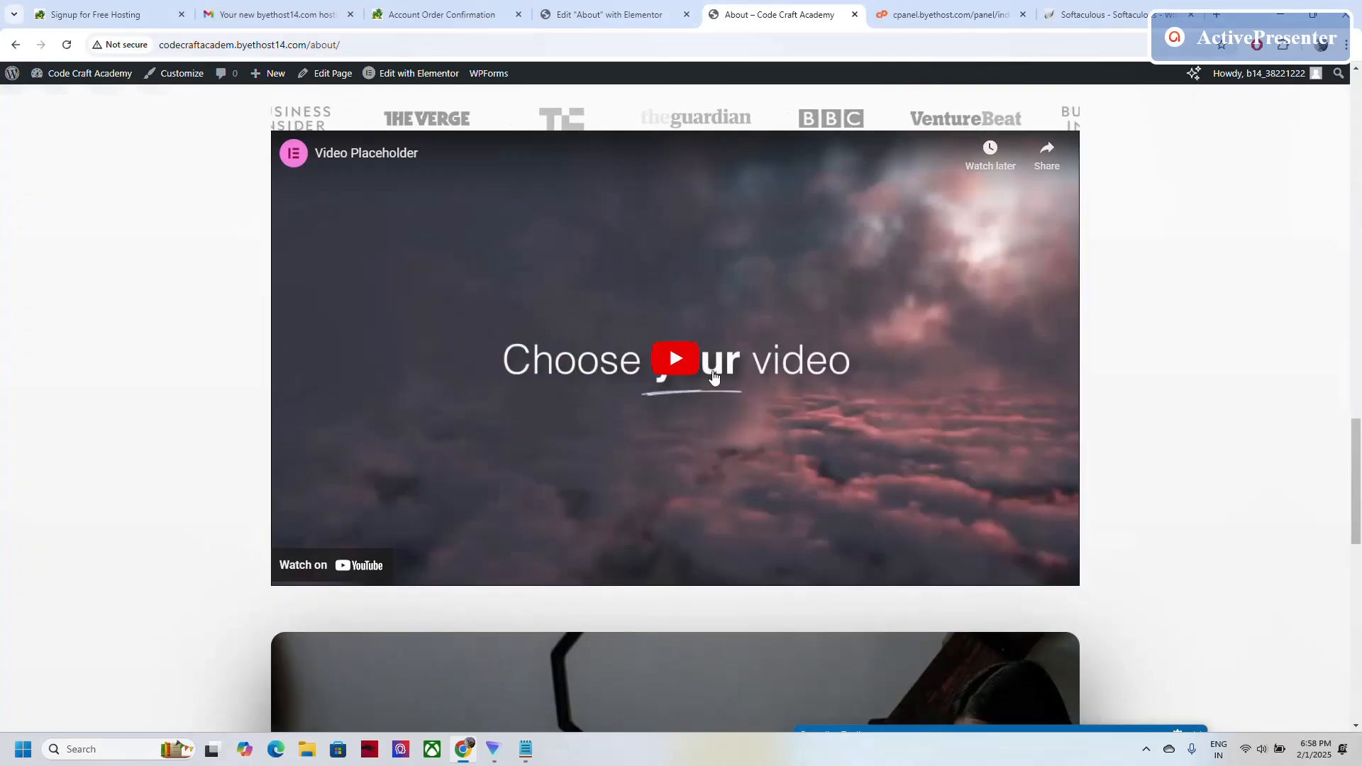
pyautogui.click(683, 365)
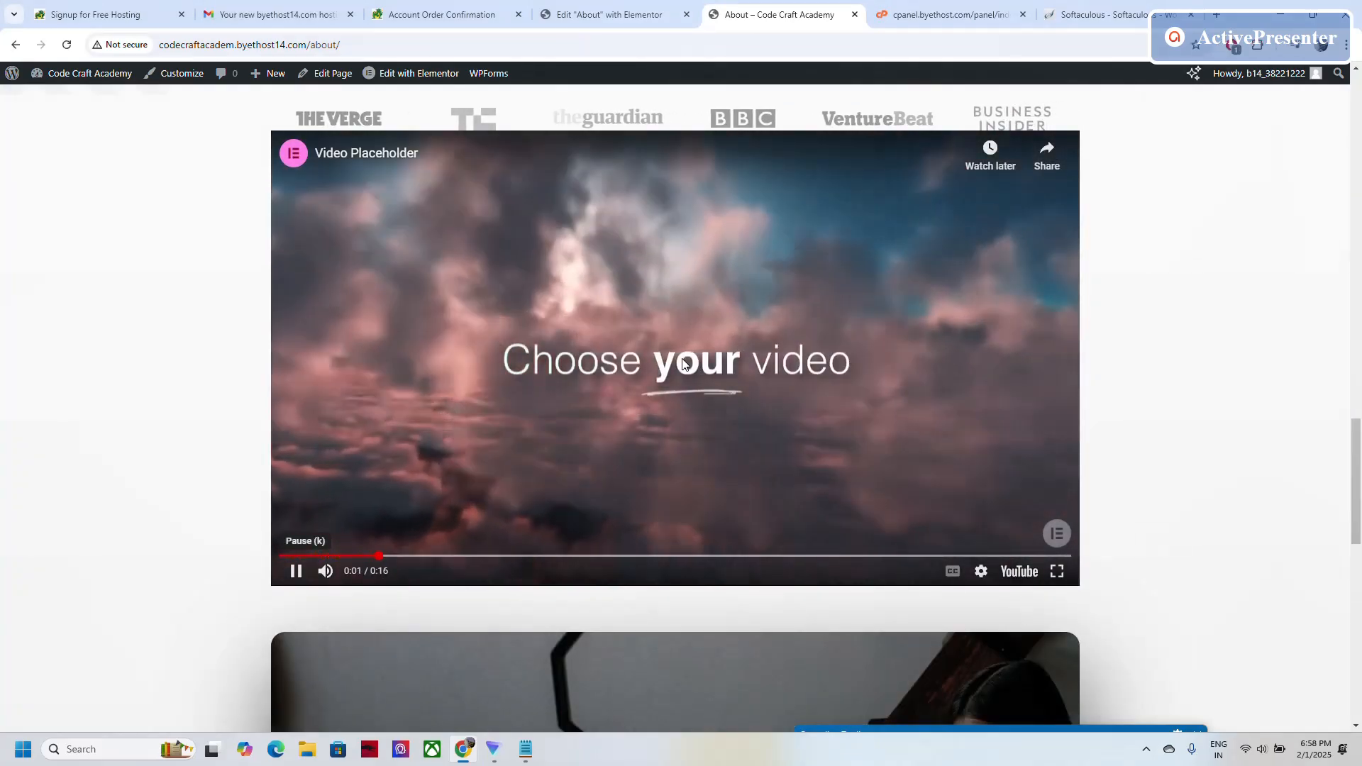
# Return to the About page editor, look through the basic widgets, and switch to another page of the site.
pyautogui.hotkey('ctrl', 'shift', 'Tab')
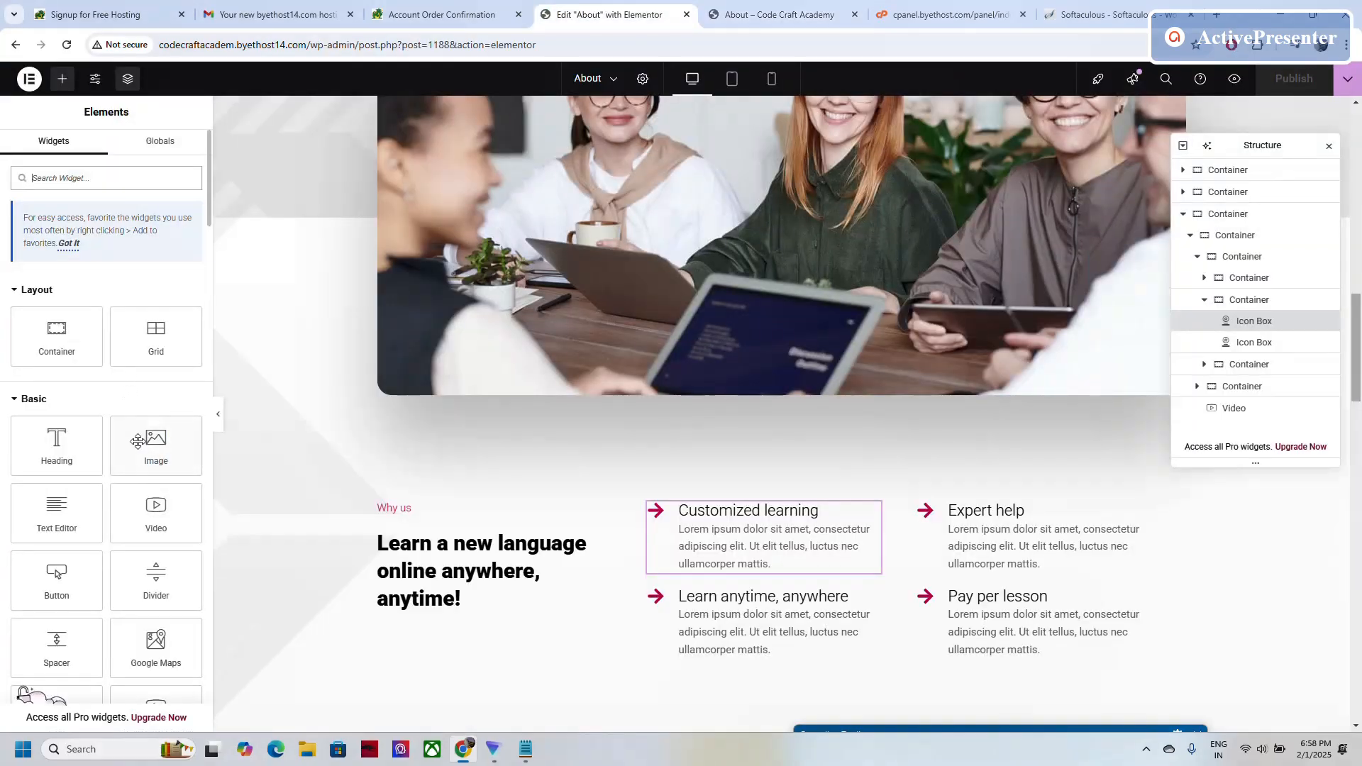
pyautogui.scroll(-2, 138, 441)
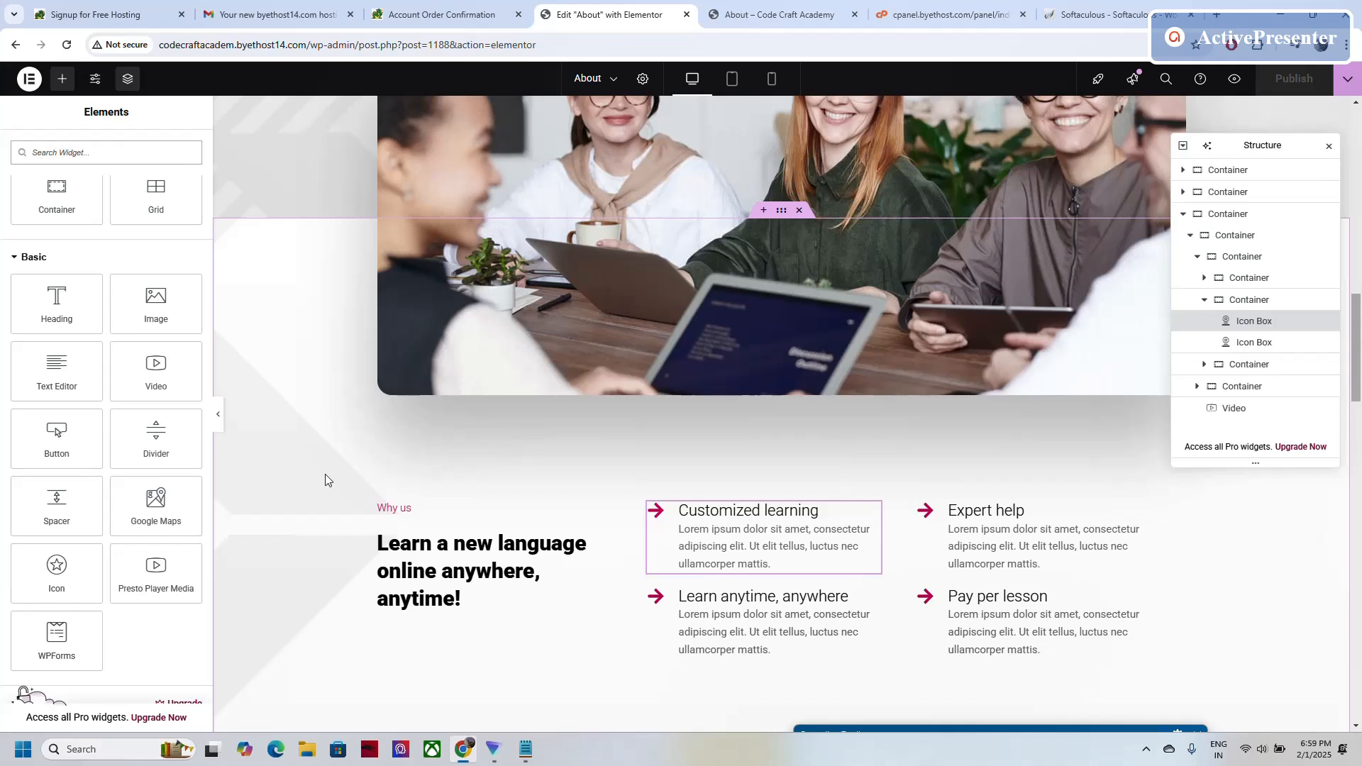
pyautogui.click(608, 83)
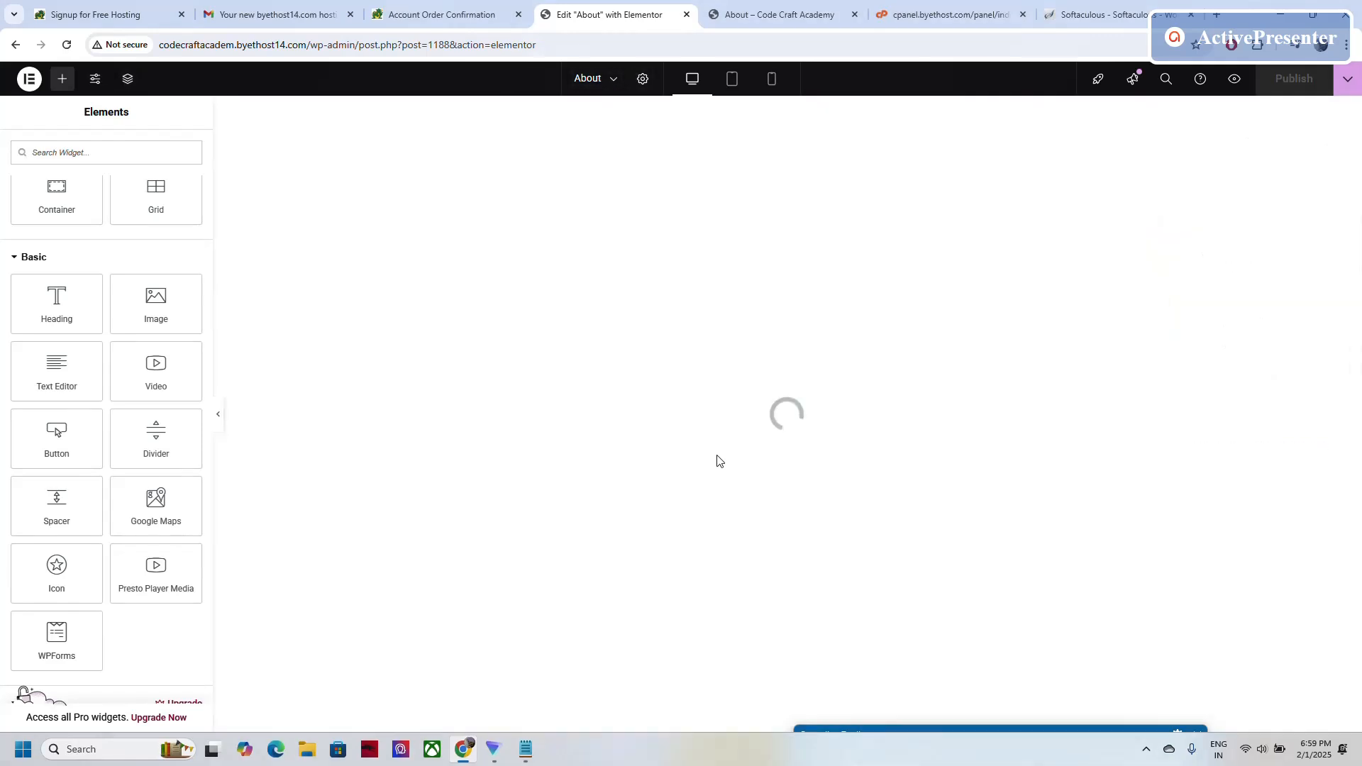